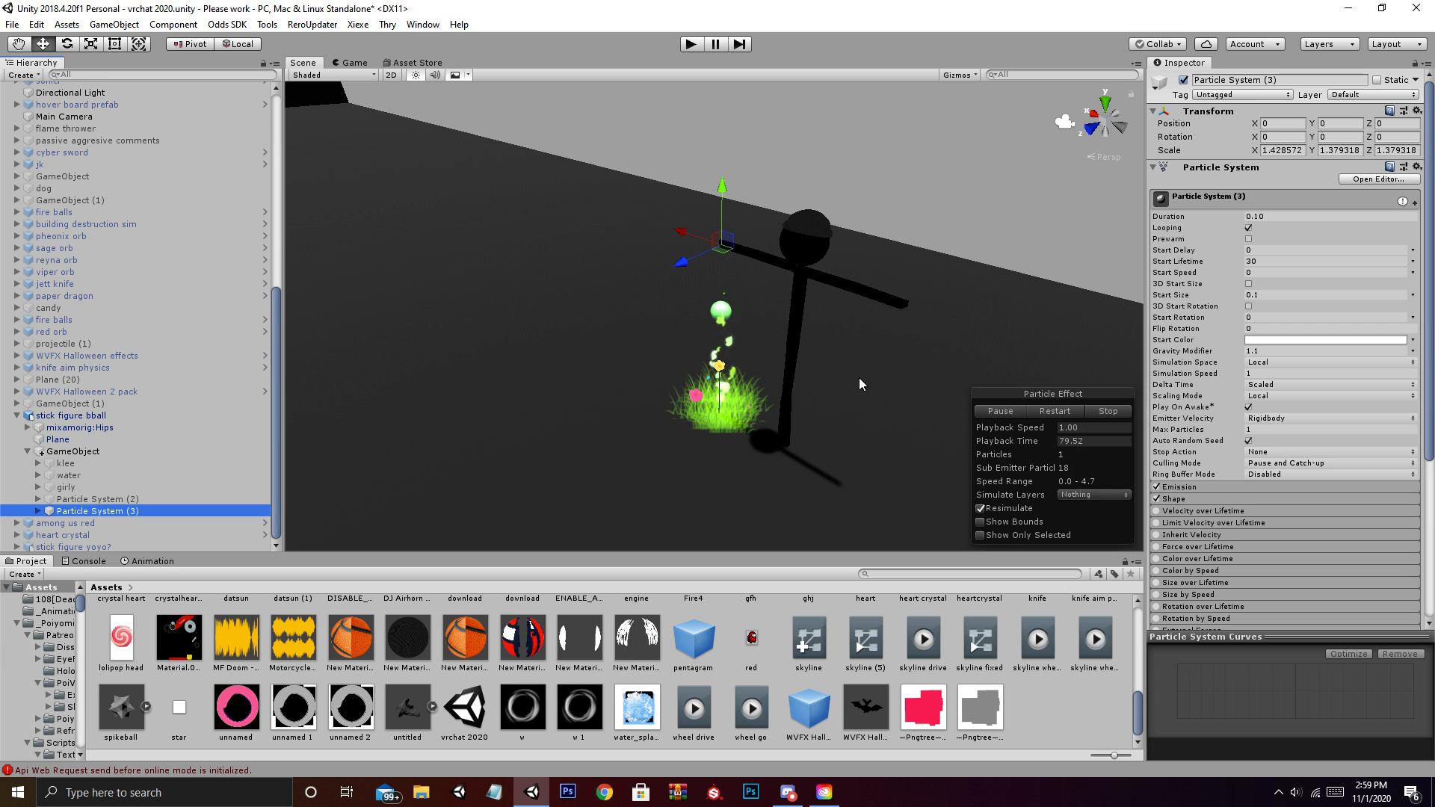
Create a folder with the default name in the Assets folder and open it
scroll(628, 651, up, 5)
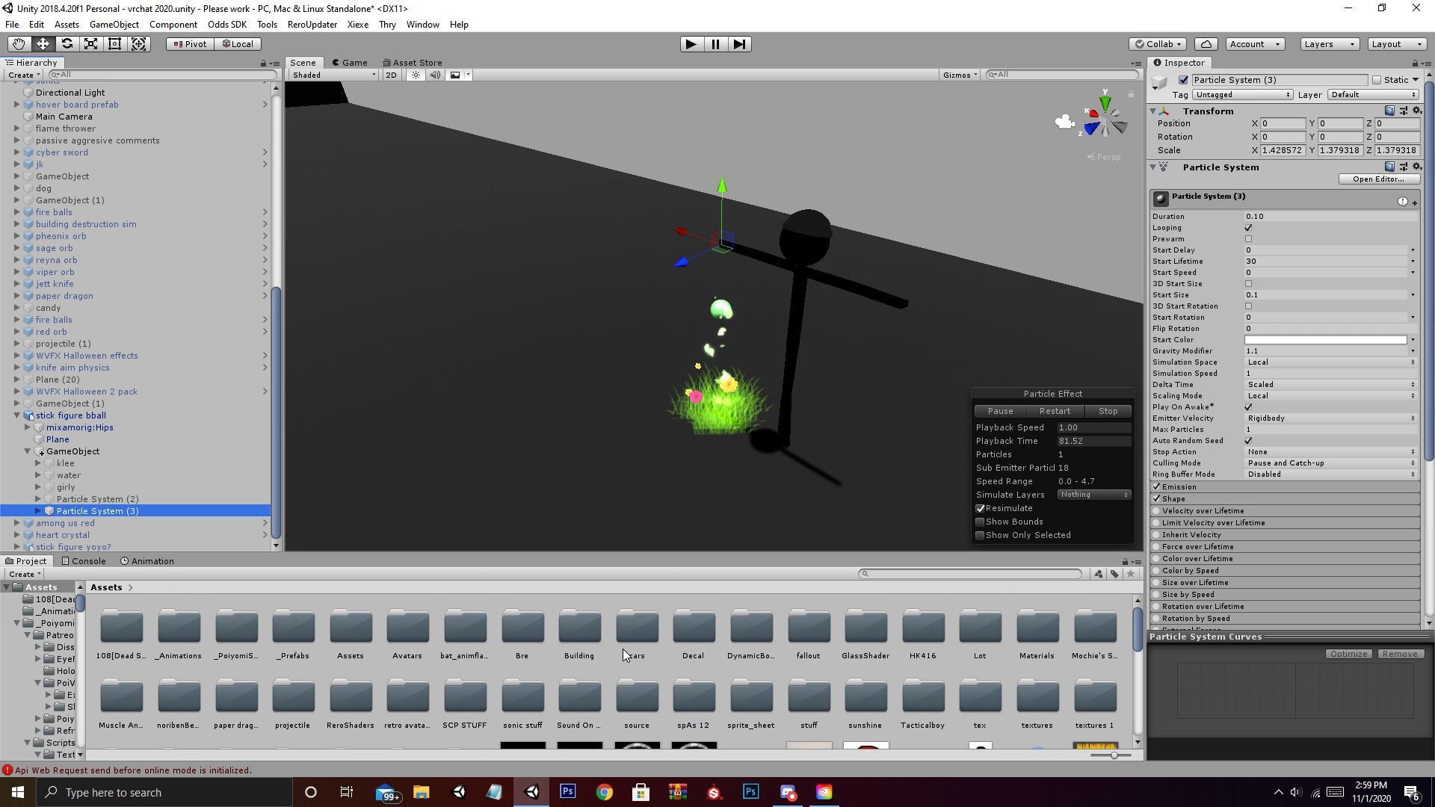
scroll(628, 652, down, 5)
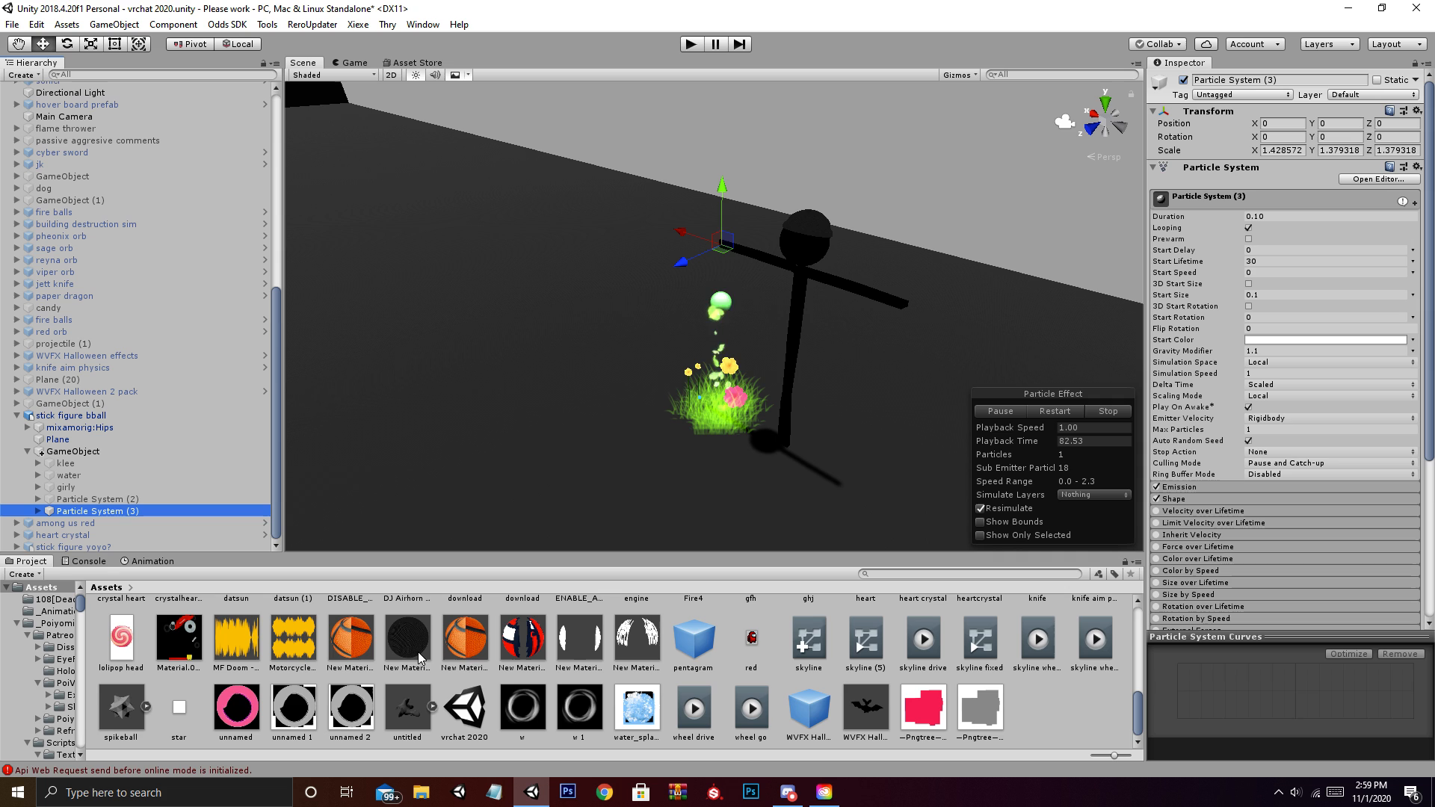
right_click(1048, 707)
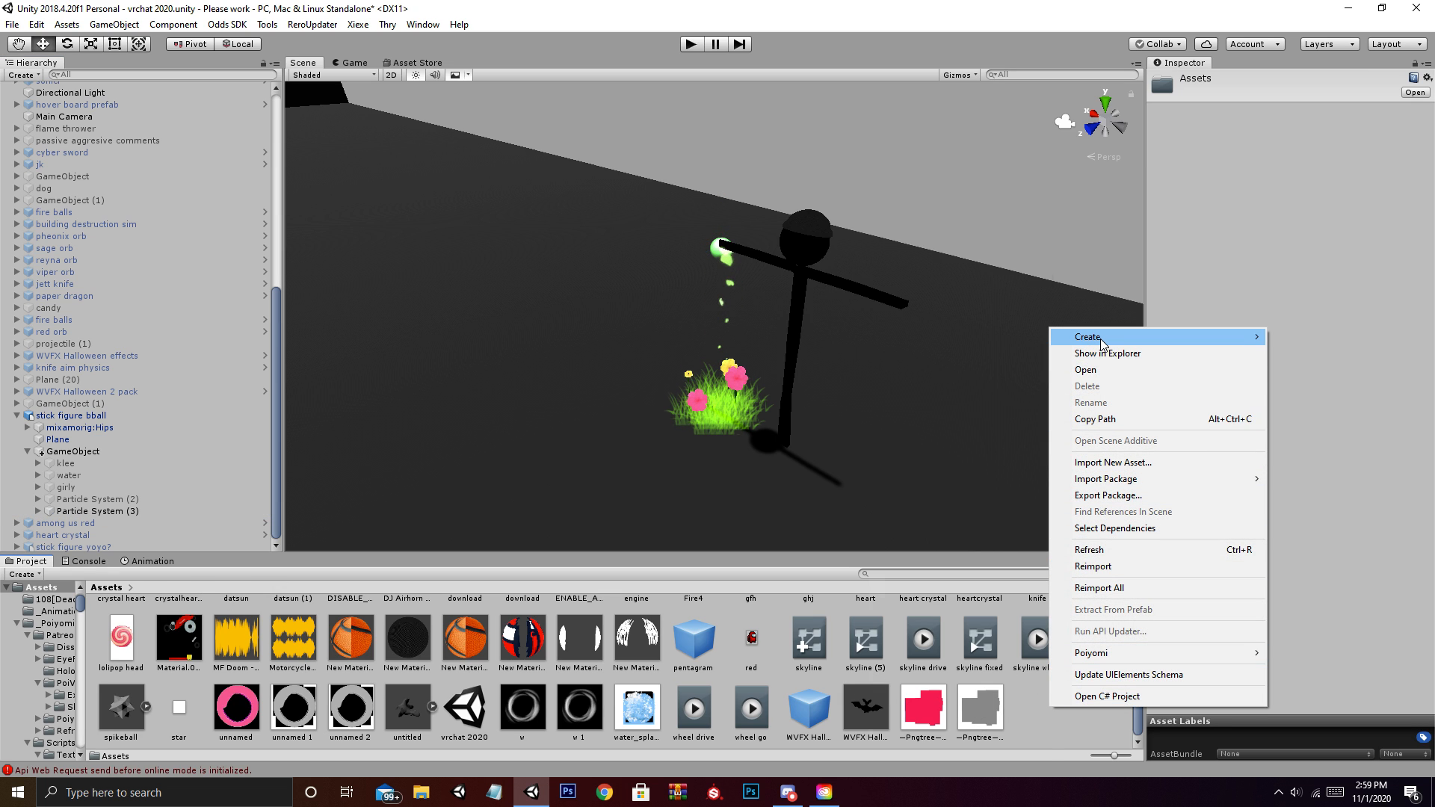
mouse_move(1099, 337)
click(958, 252)
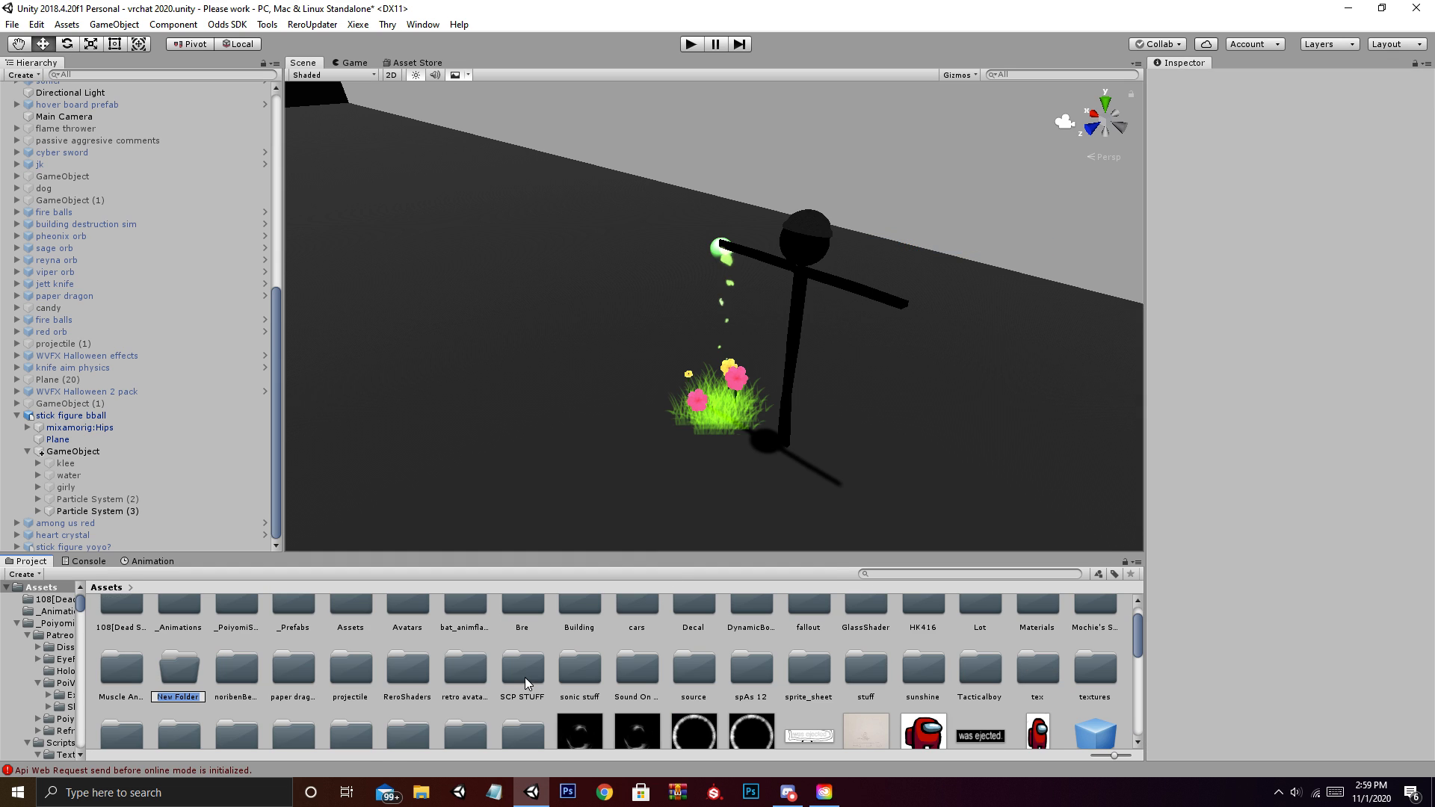
key(Return)
double_click(179, 675)
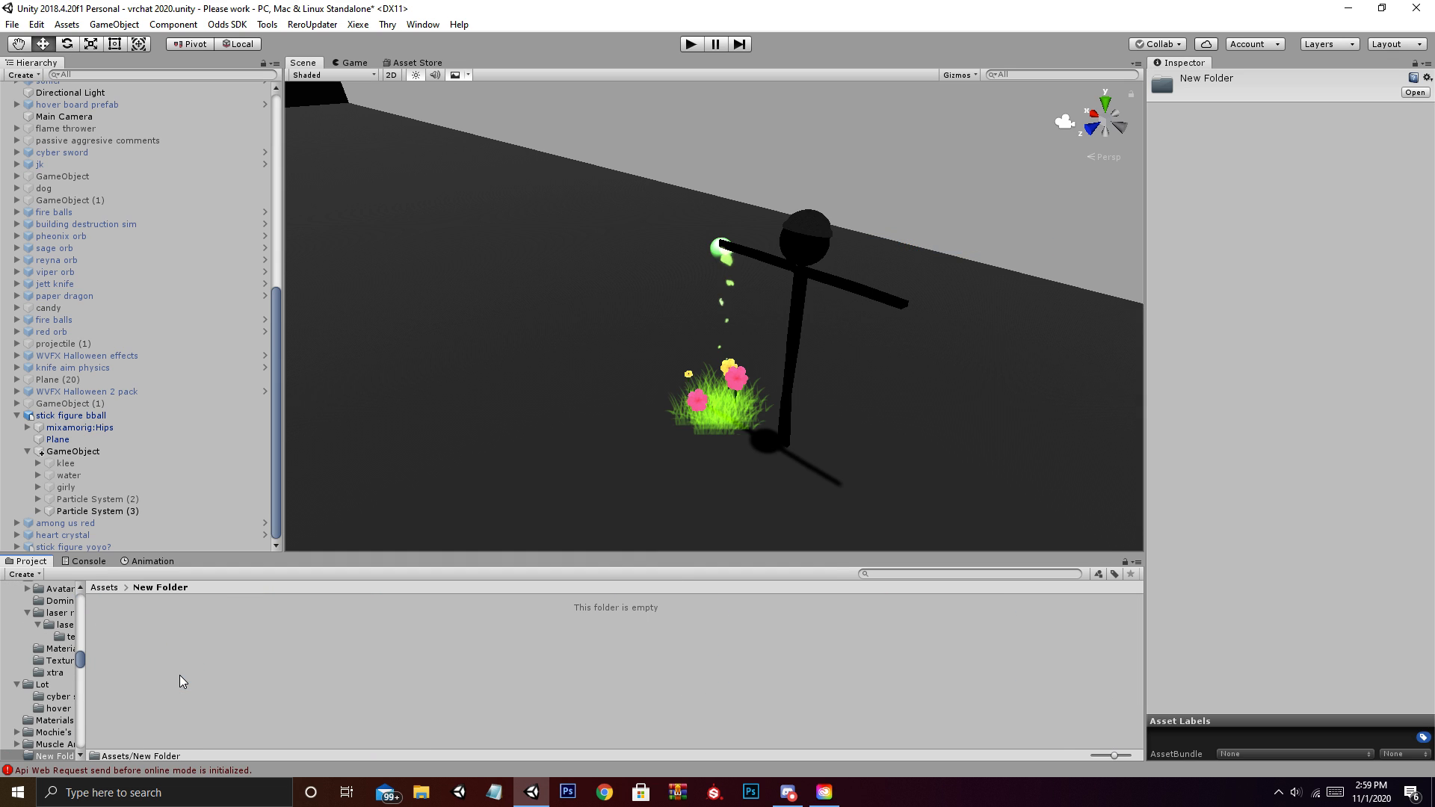
right_drag(486, 470, 528, 451)
middle_drag(530, 443, 538, 442)
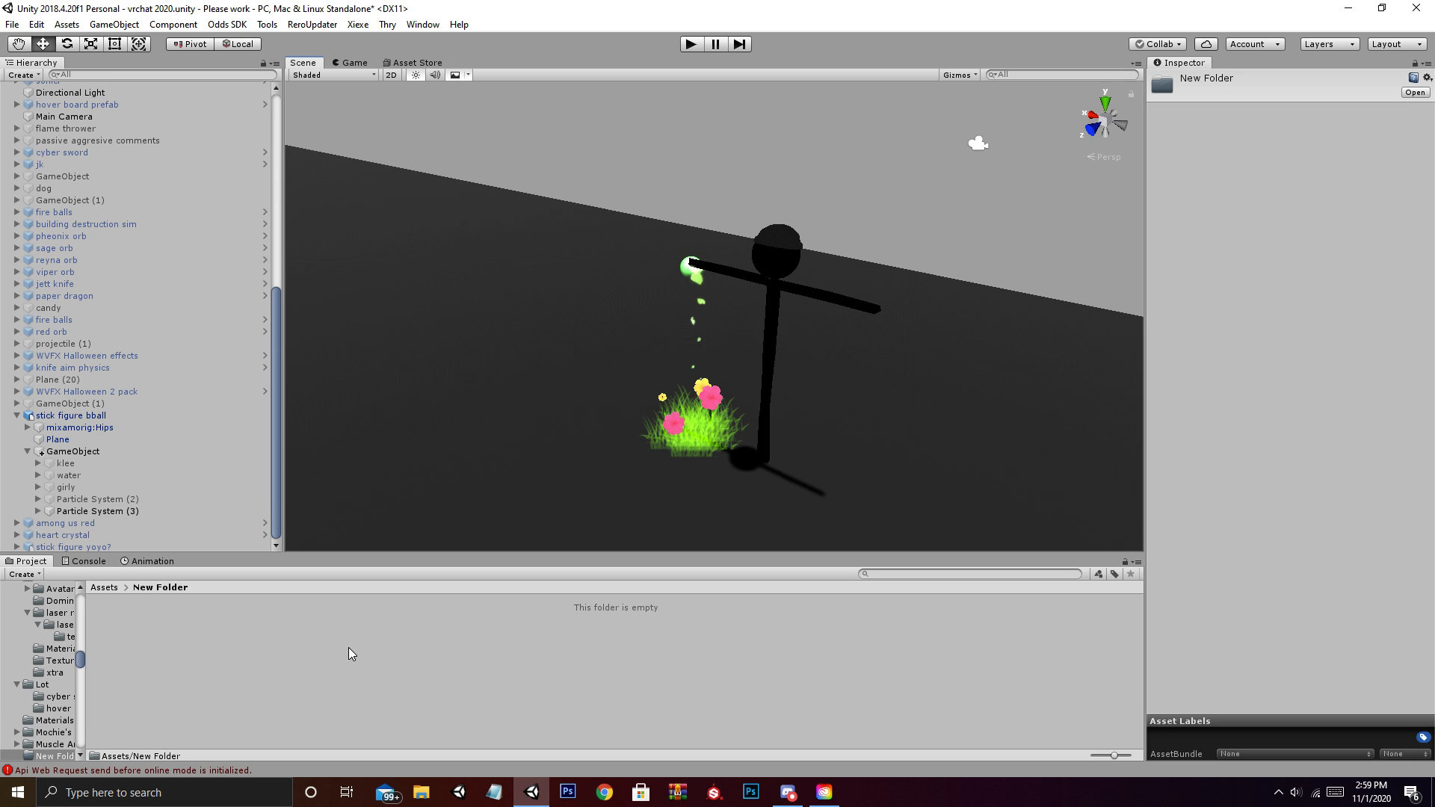
Search the project assets for "custom" and duplicate the custom override controller
click(906, 576)
text(custom)
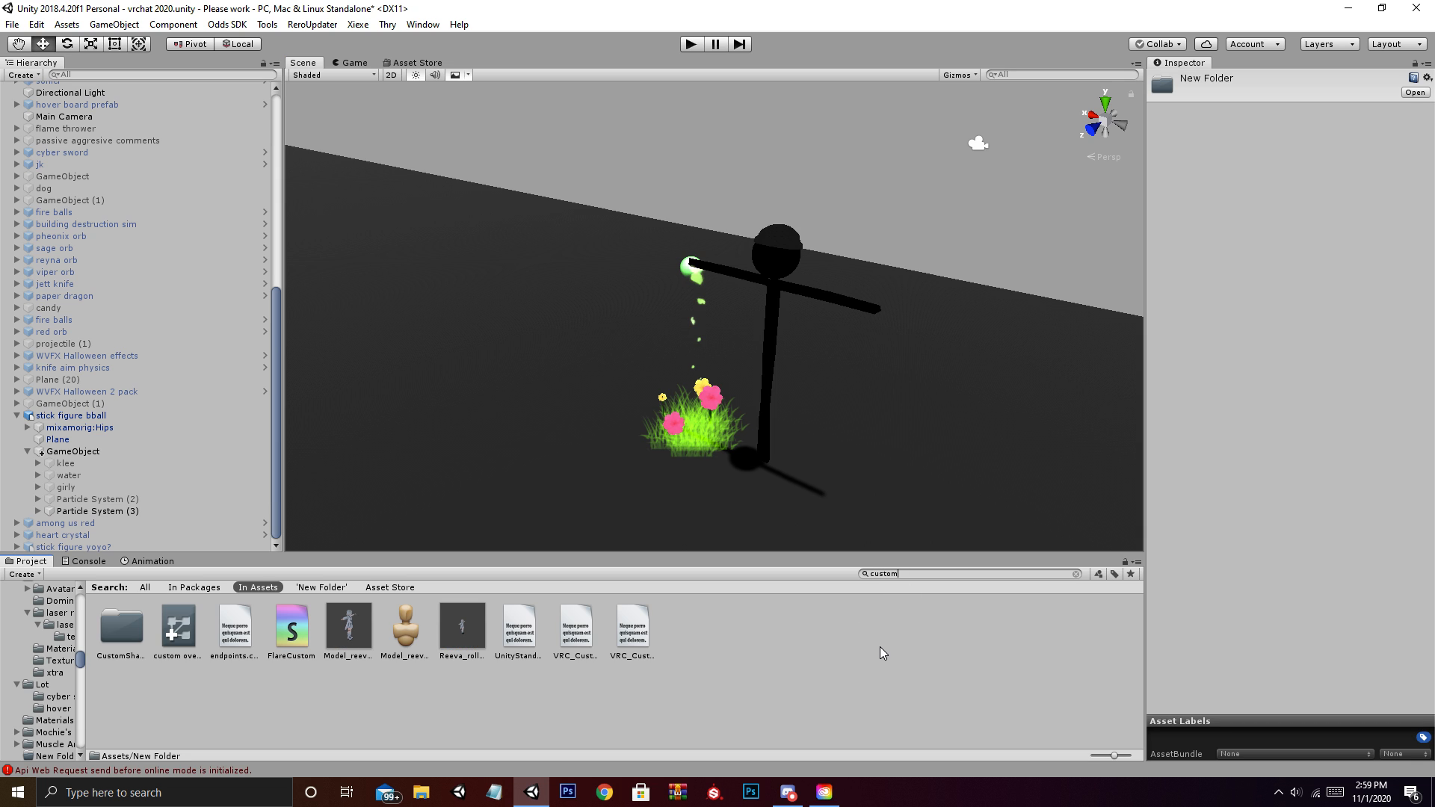
click(180, 641)
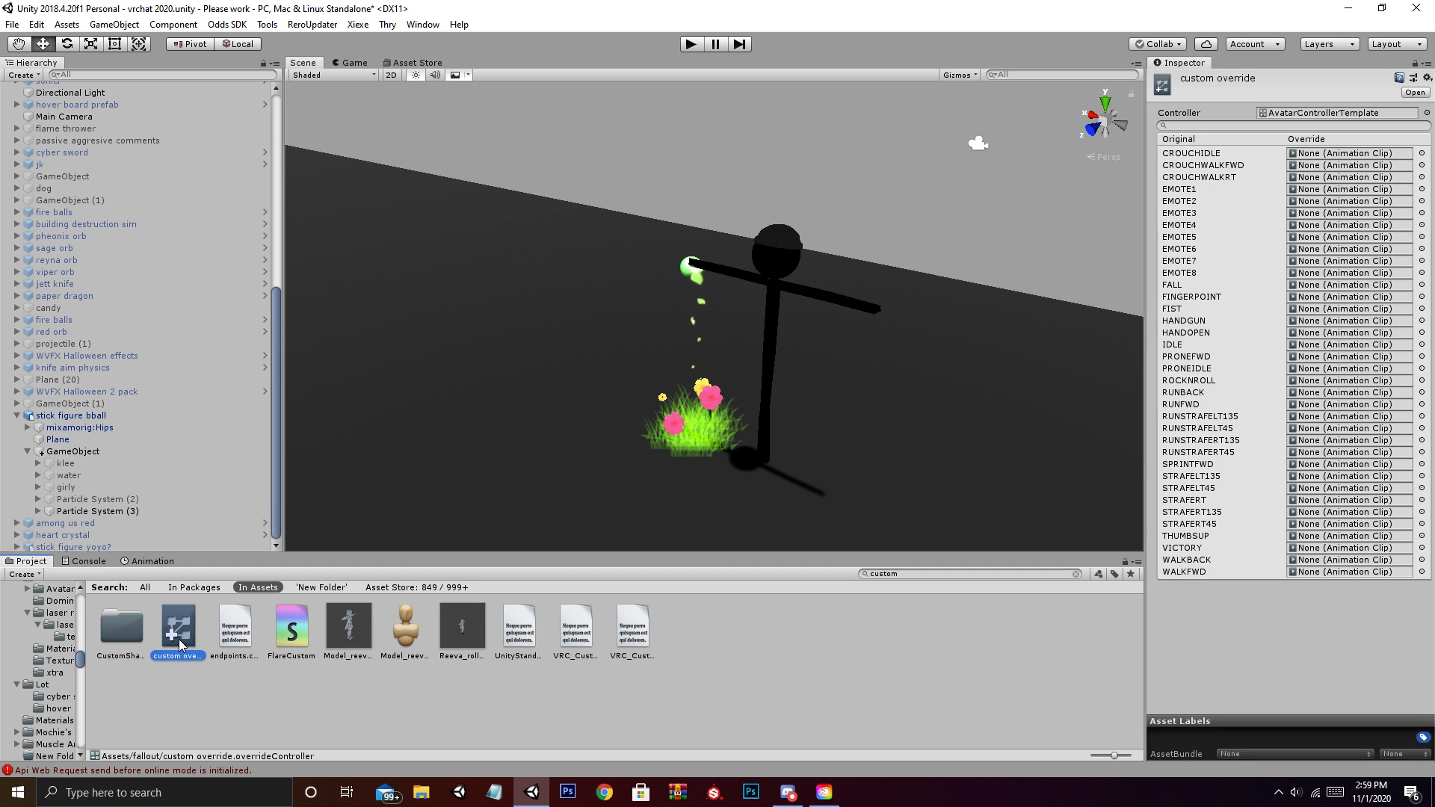
key(ctrl+d)
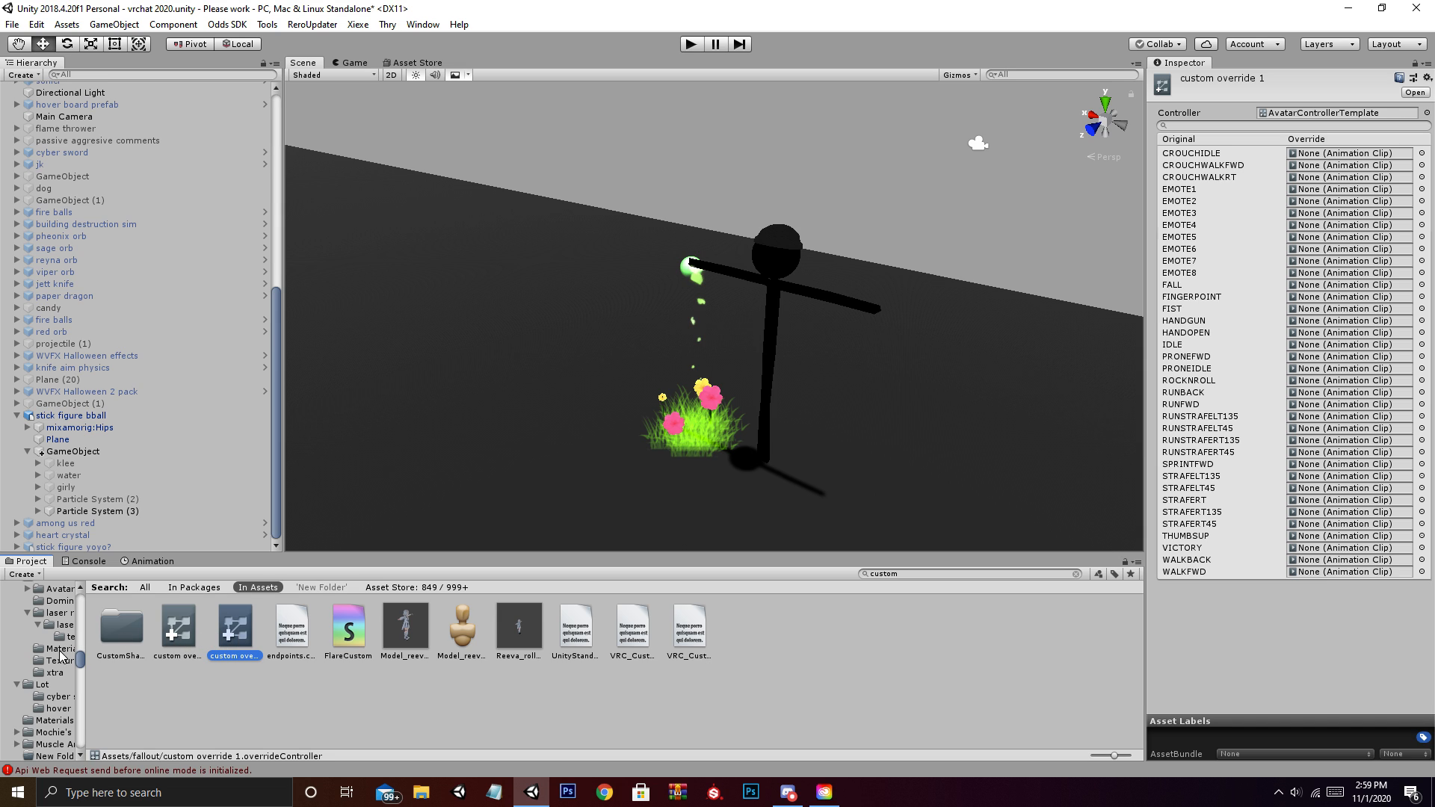
Move the duplicated override controller into the root Assets folder and open that folder
scroll(79, 665, up, 10)
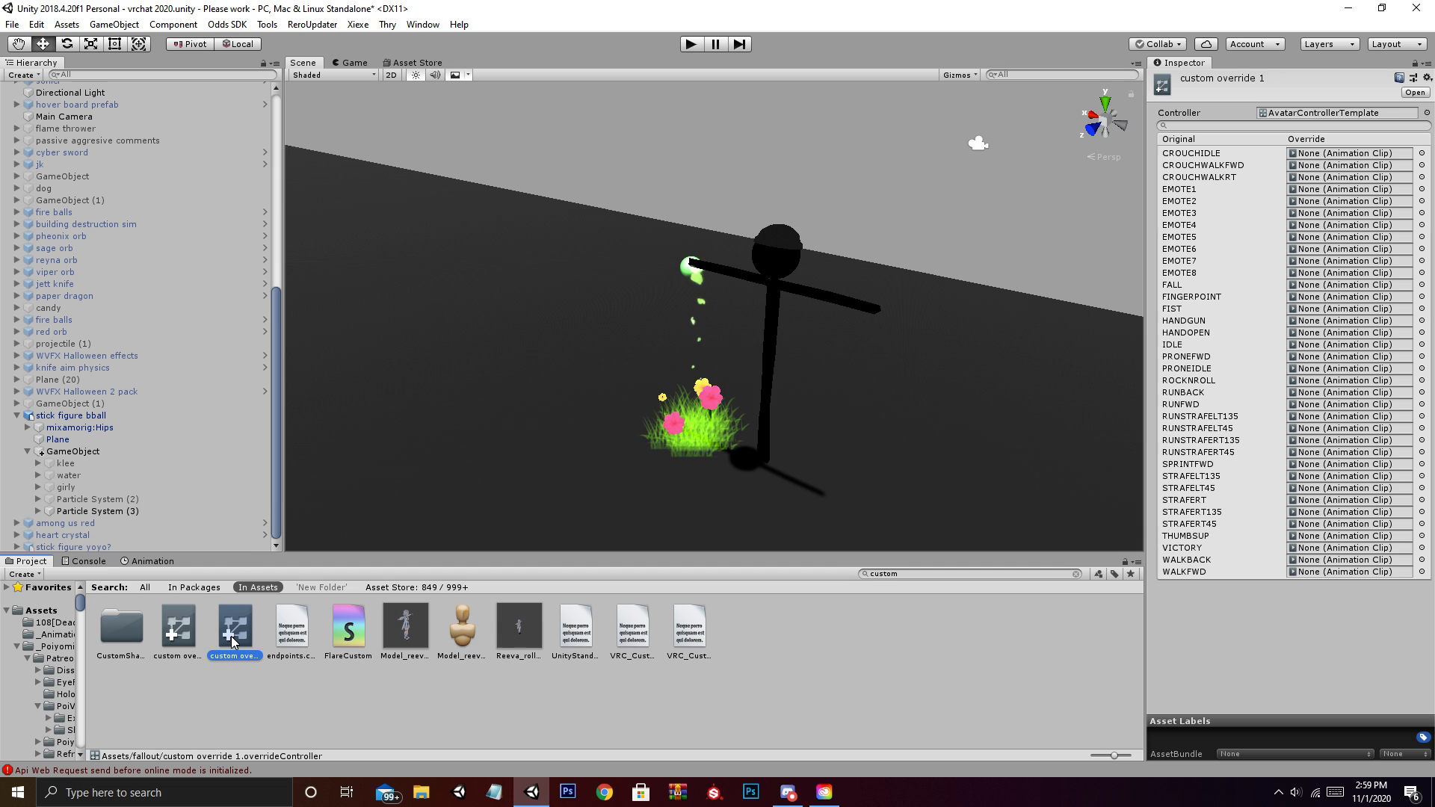
drag(232, 640, 47, 615)
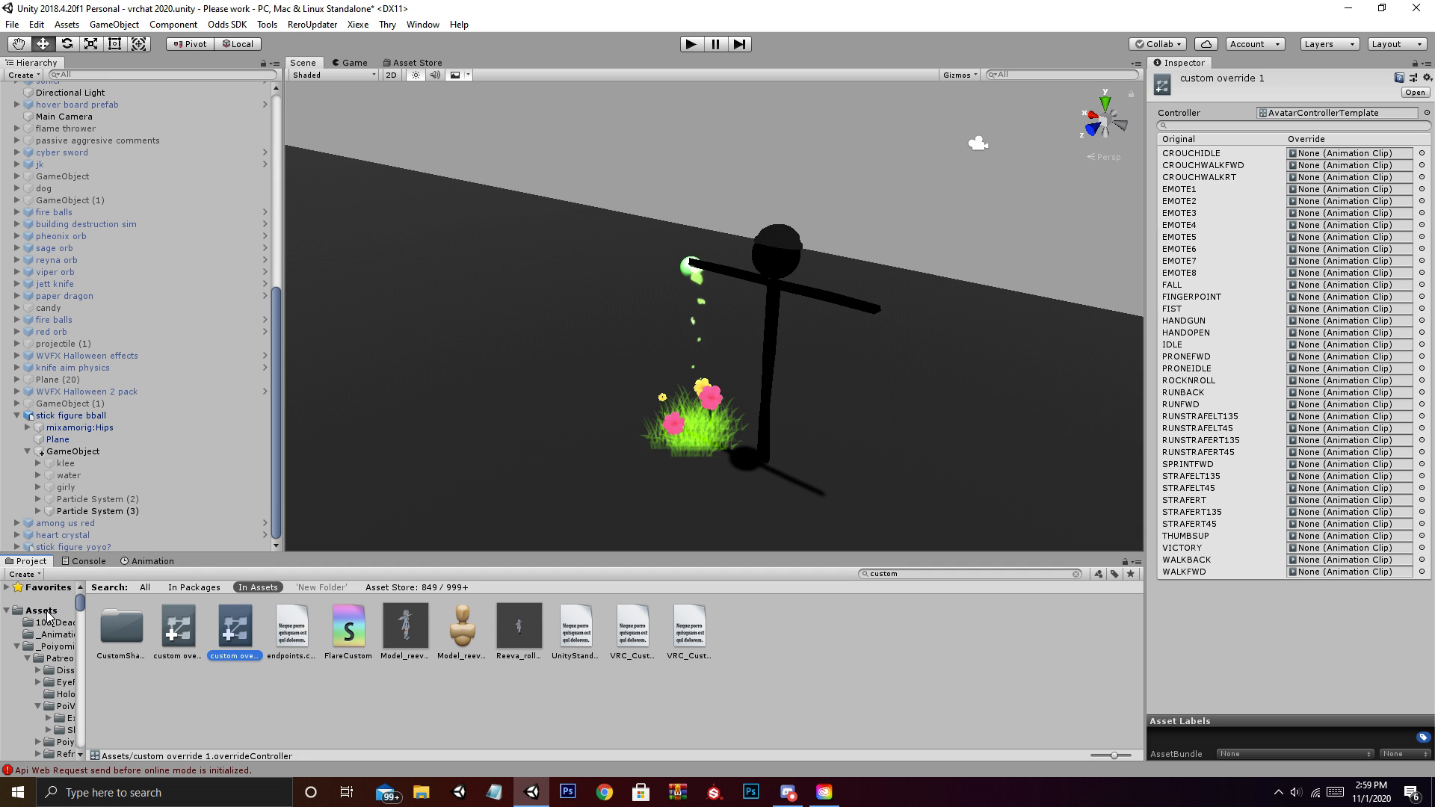
click(47, 614)
Move the duplicated override controller from Assets into New Folder and open New Folder
scroll(464, 702, down, 1)
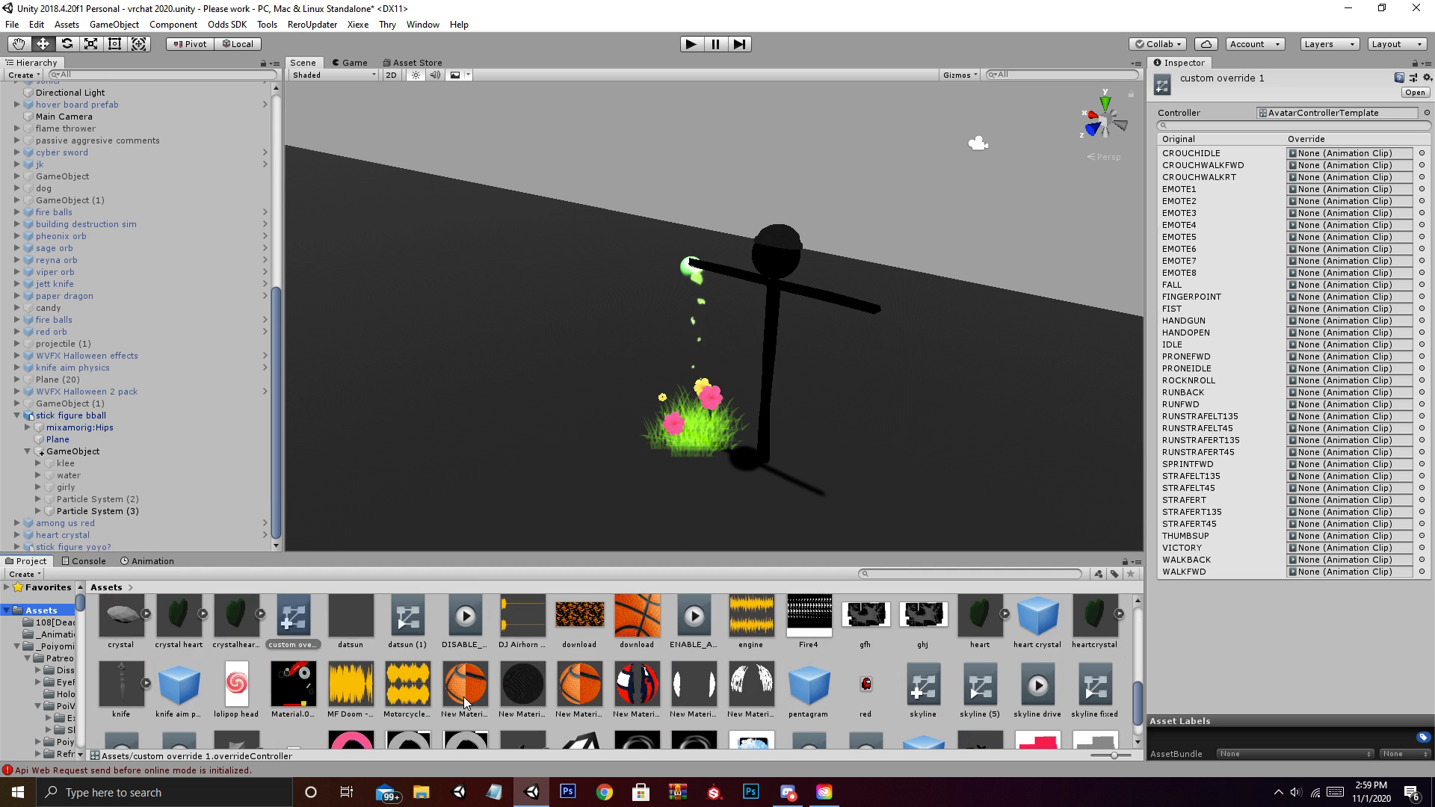
scroll(464, 703, up, 5)
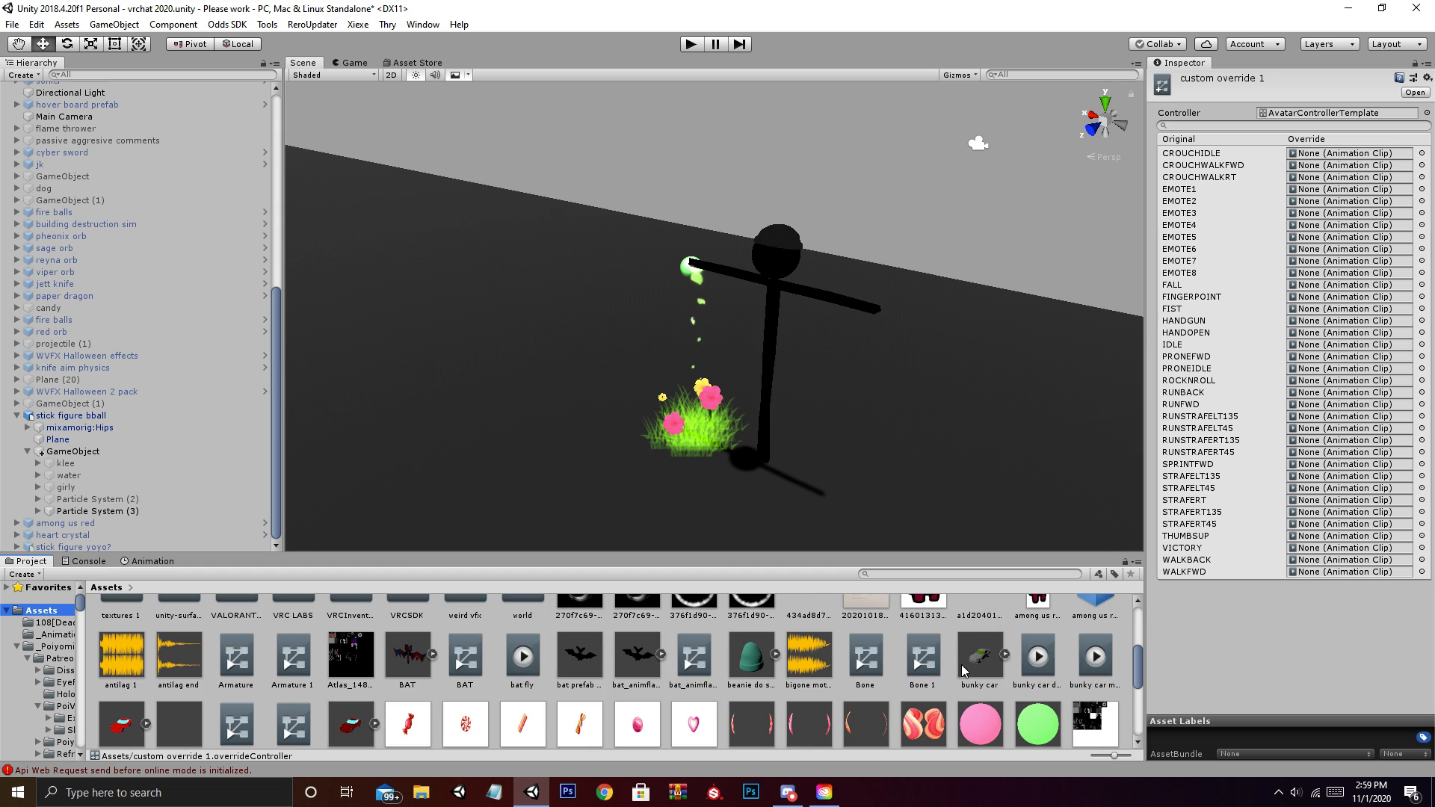
scroll(438, 699, down, 1)
scroll(636, 689, down, 1)
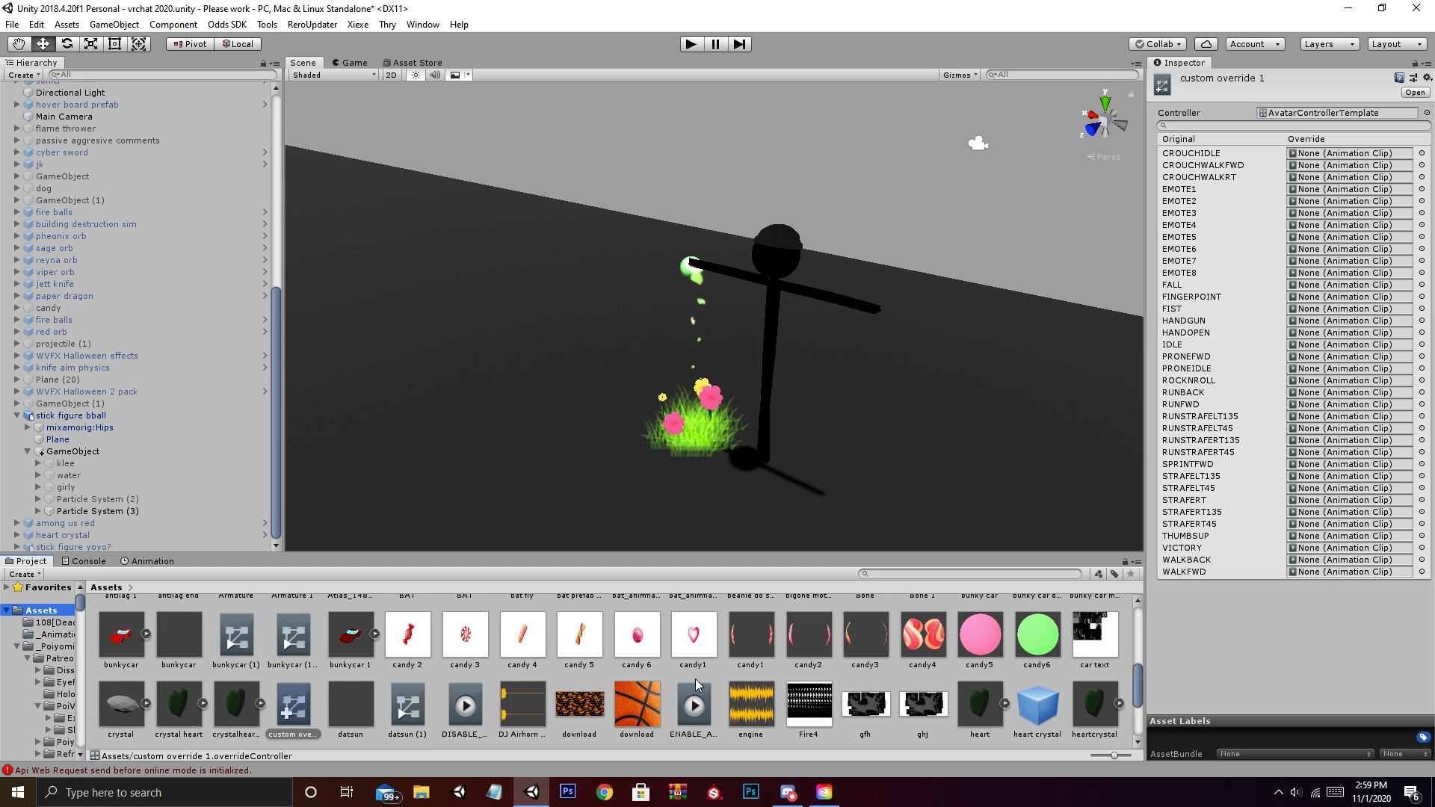
drag(291, 715, 266, 664)
scroll(679, 701, up, 3)
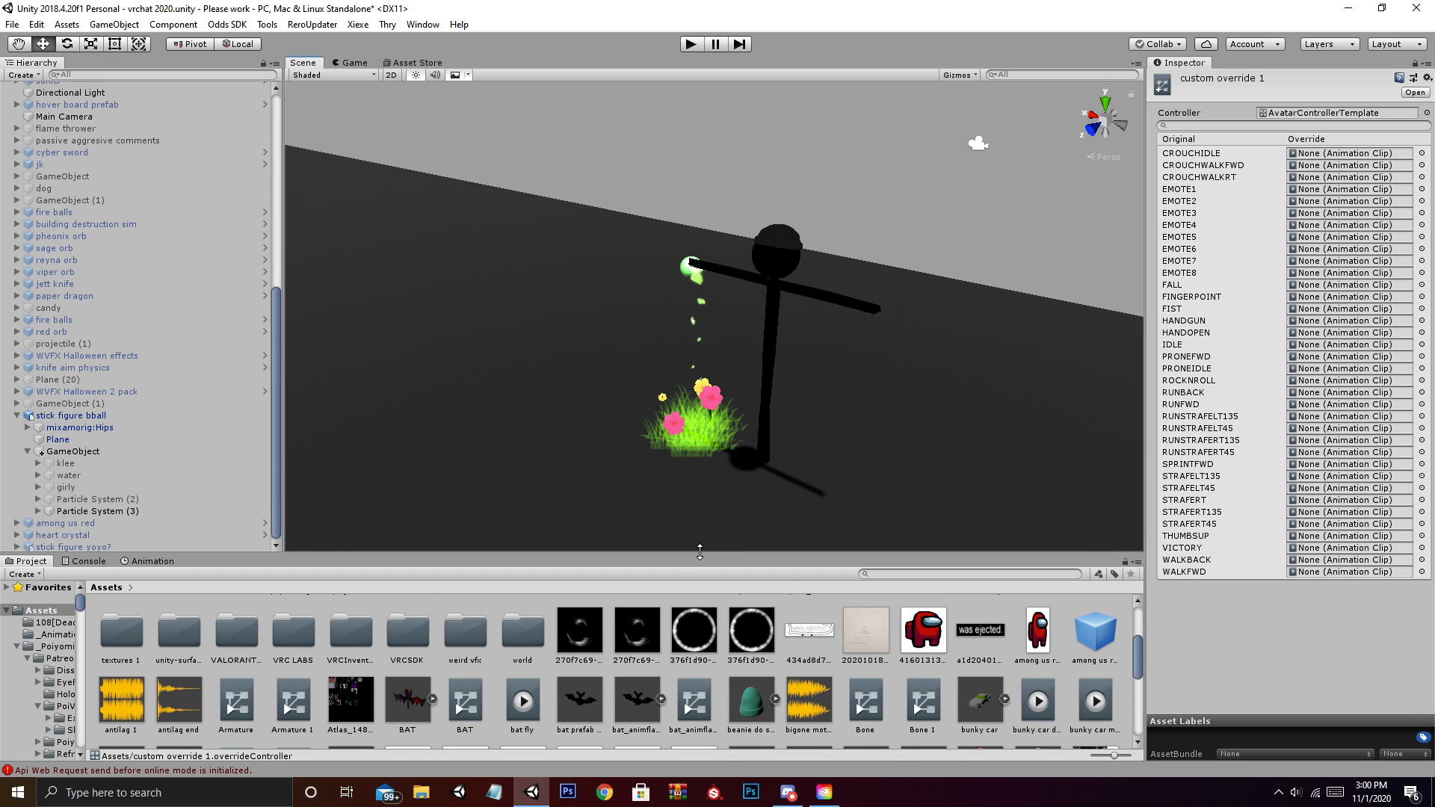
drag(706, 555, 688, 187)
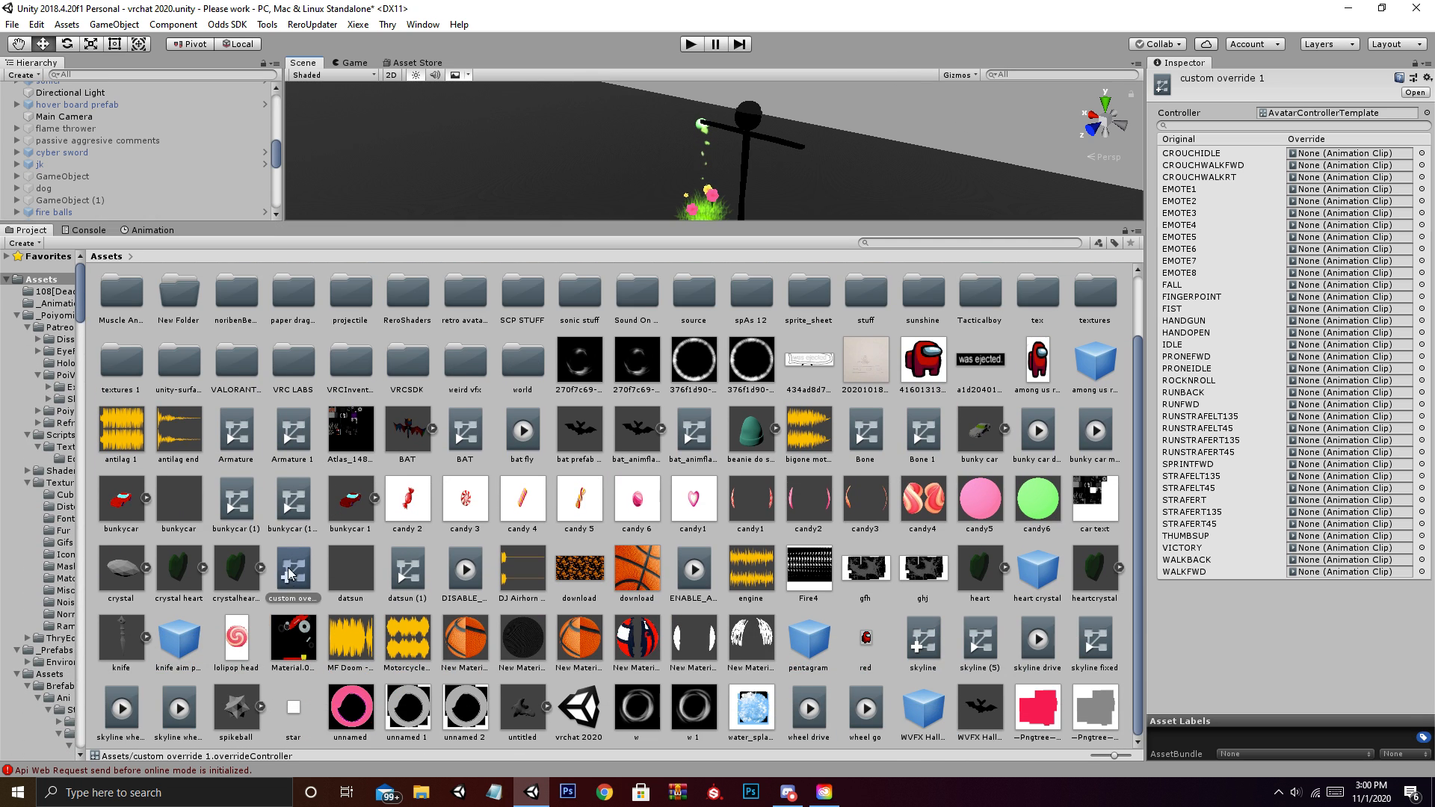
drag(291, 572, 185, 310)
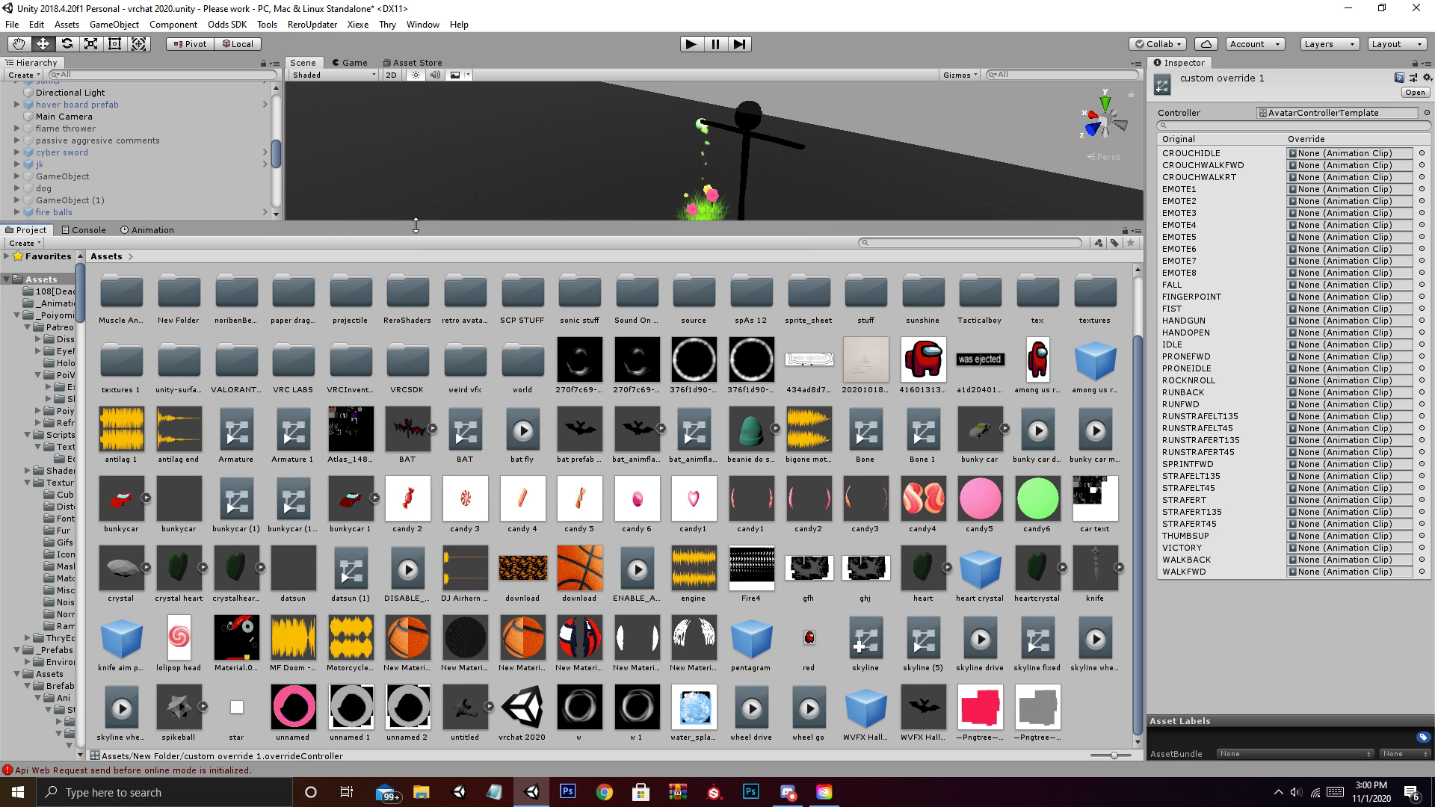
drag(398, 227, 389, 561)
click(171, 636)
double_click(171, 636)
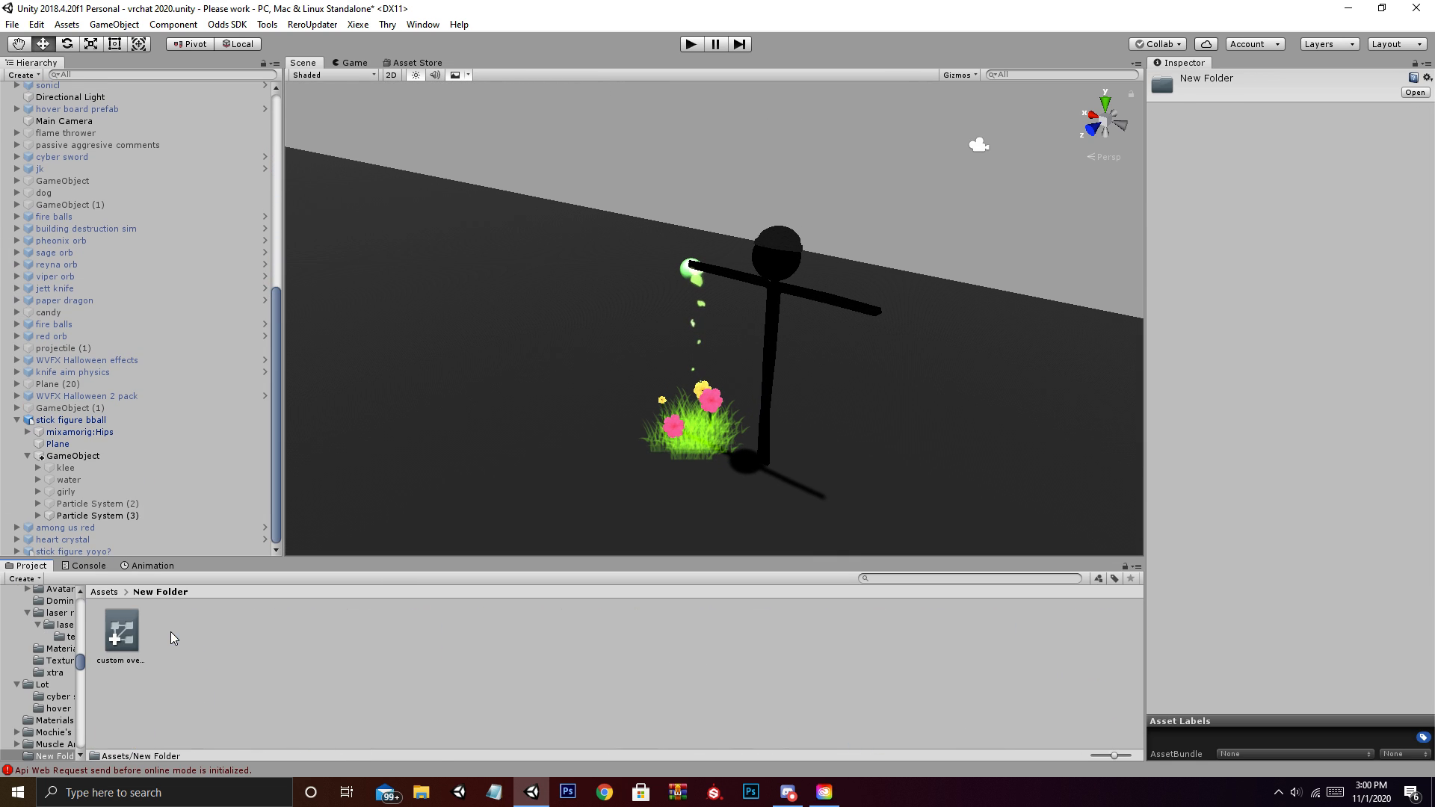
Assign the duplicated override controller to both Custom Standing Anims and Custom Sitting Anims of the stick figure bball avatar
right_drag(418, 442, 483, 420)
middle_drag(484, 419, 598, 389)
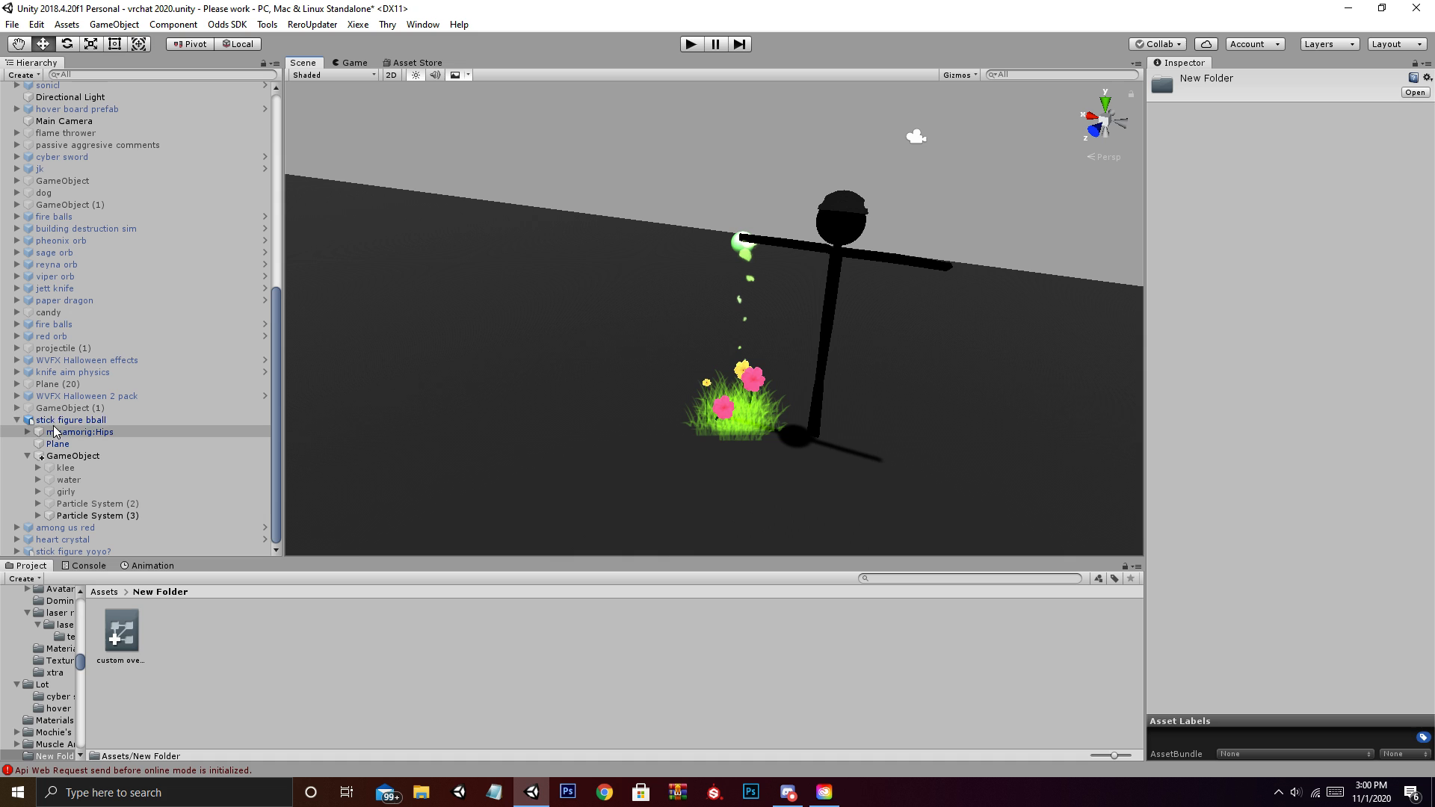
click(56, 420)
key(f)
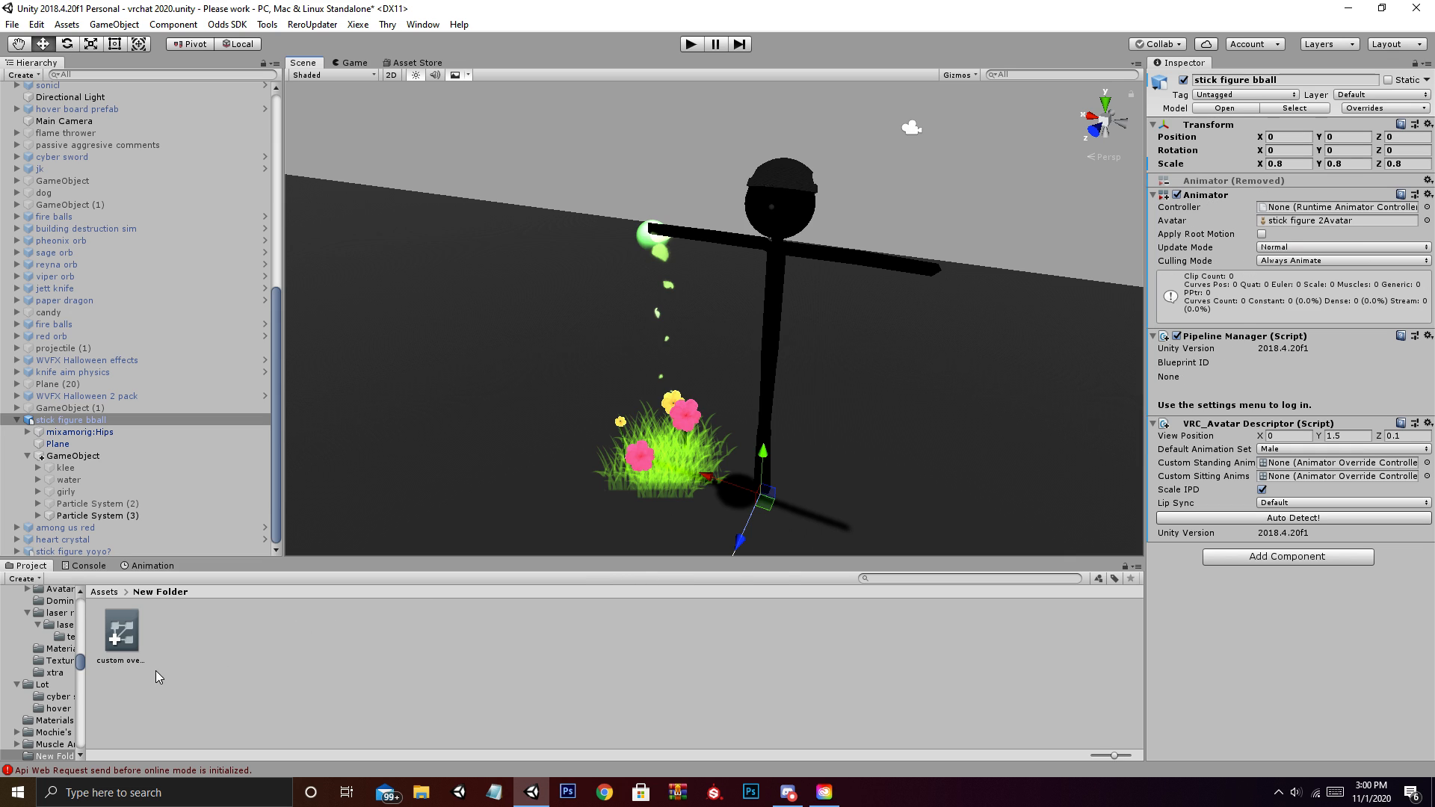
drag(132, 631, 1301, 465)
drag(123, 631, 1285, 476)
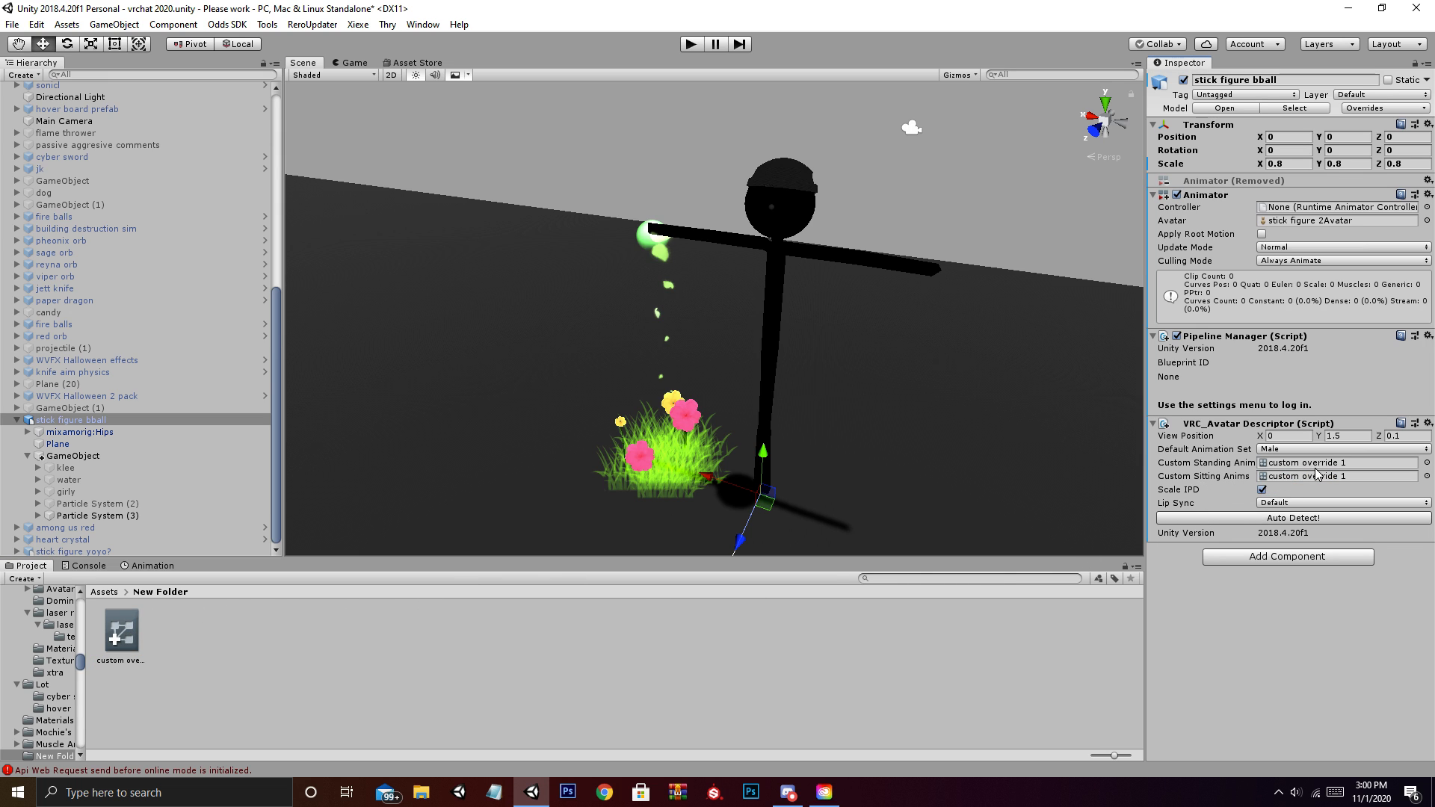
Rename the override controller in New Folder as "stick boy ball"
click(135, 664)
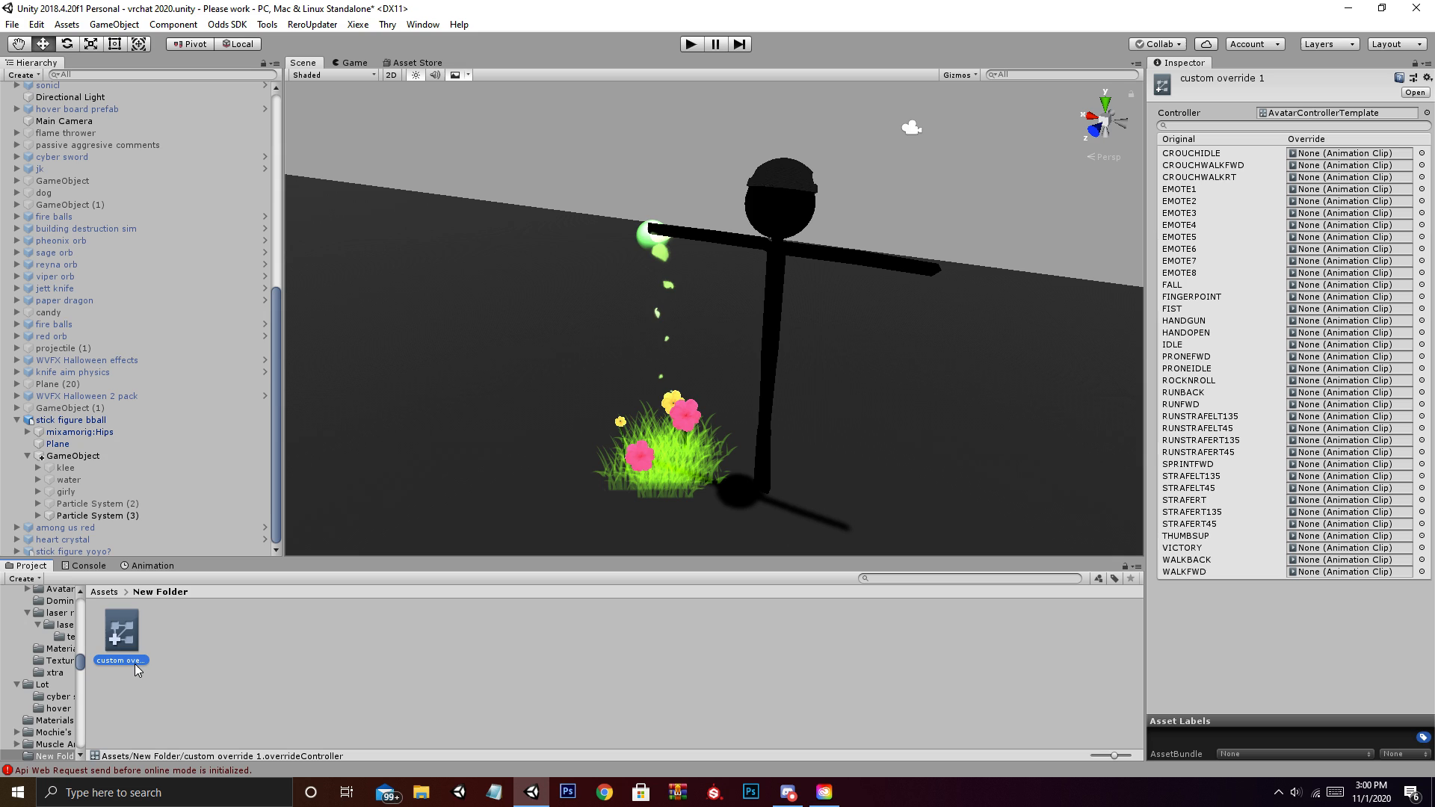
click(136, 663)
text(stick boy ball)
key(Return)
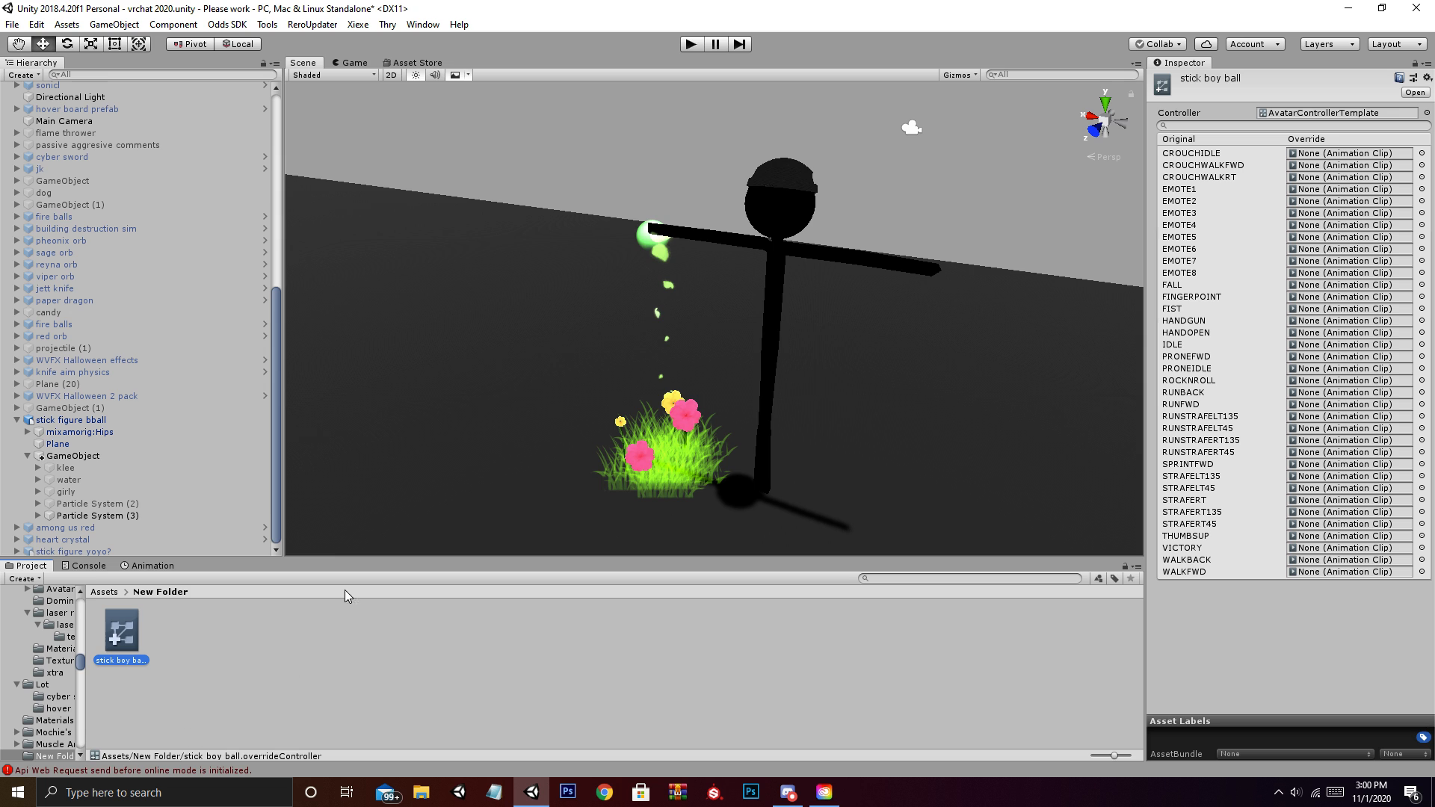
Deactivate the Particle System (3) object under the stick figure's GameObject
right_drag(628, 407, 616, 456)
scroll(616, 456, down, 2)
middle_drag(616, 455, 598, 456)
click(97, 515)
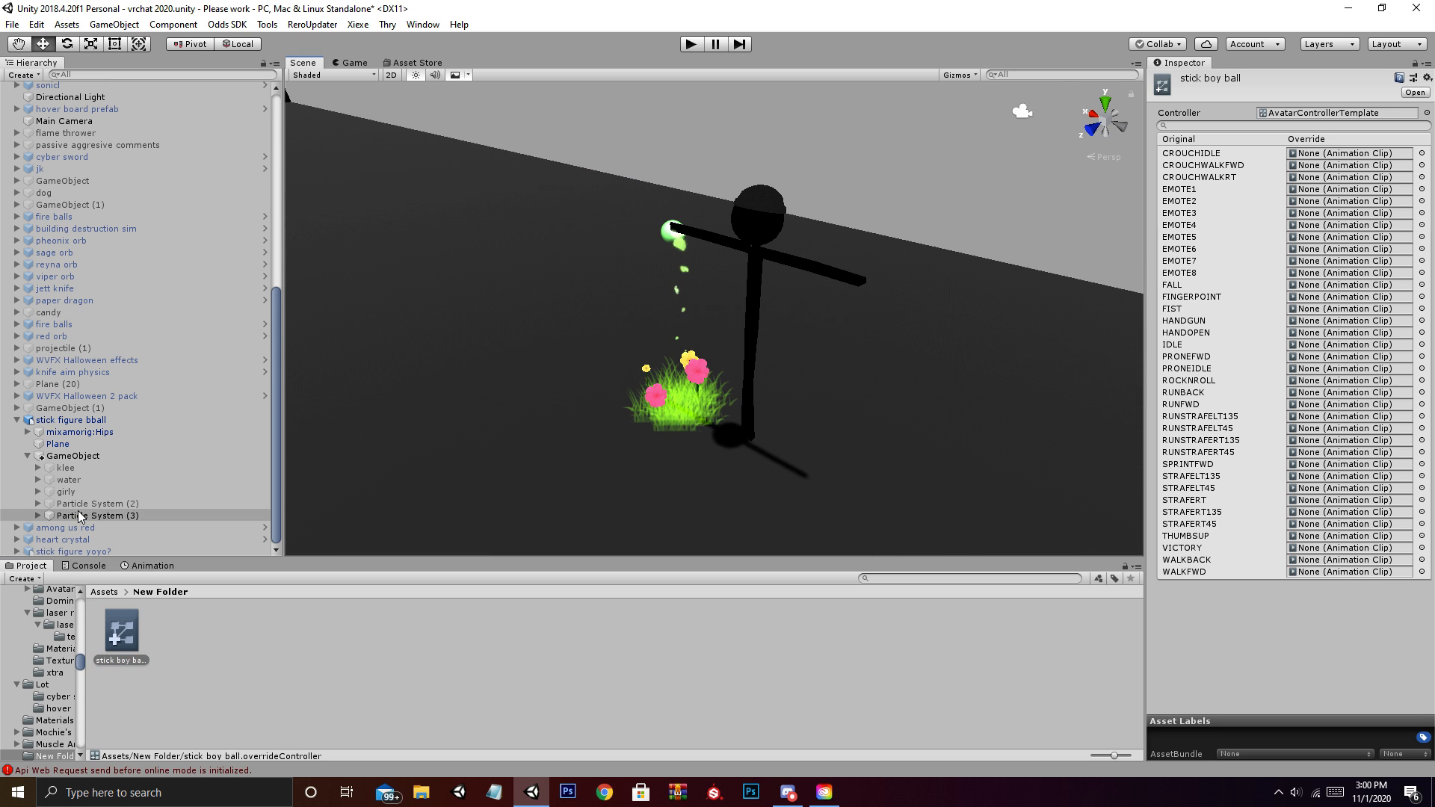
click(1184, 80)
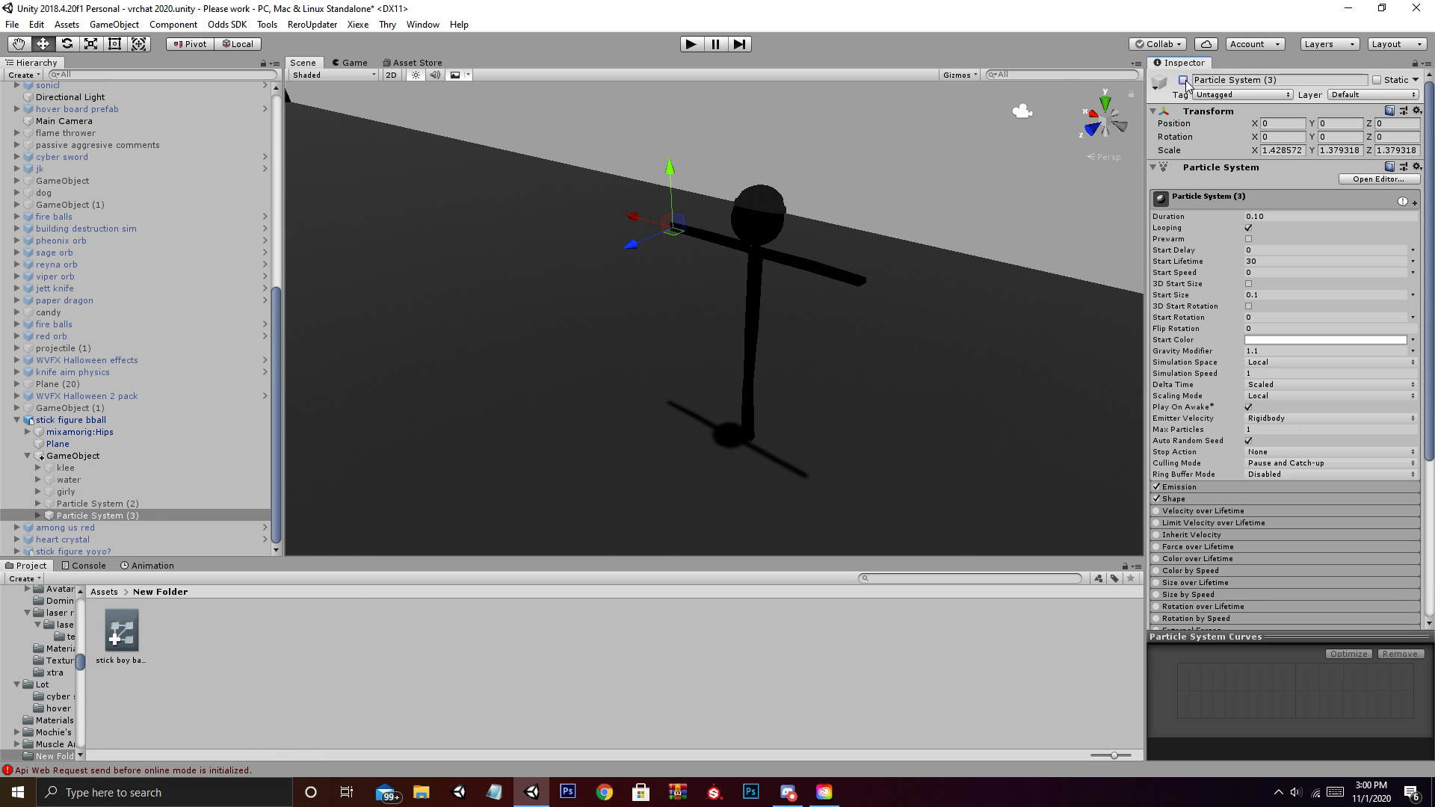
middle_drag(473, 413, 487, 423)
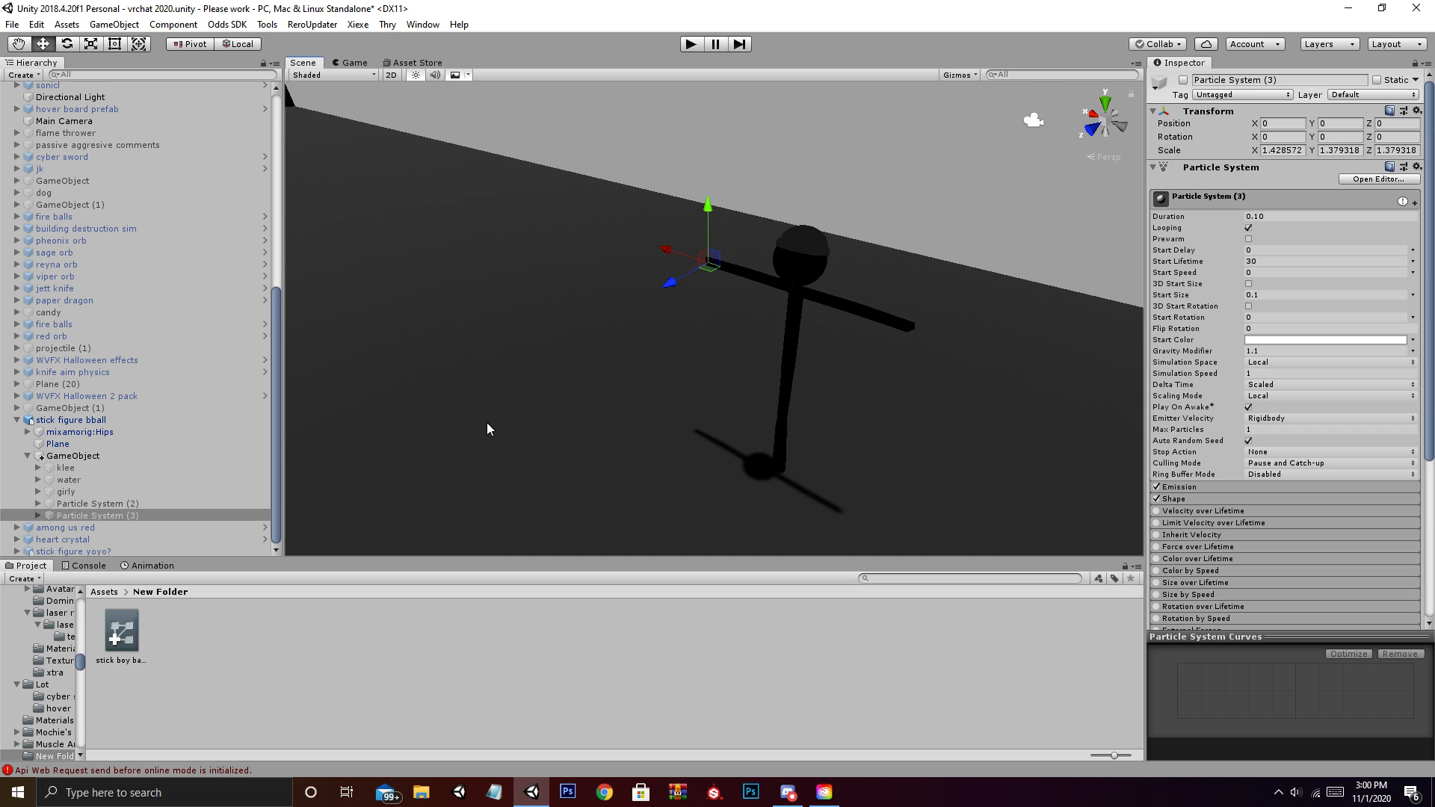
Return to the Assets folder and examine the stick figure's constrained GameObject and its child particle systems
click(104, 591)
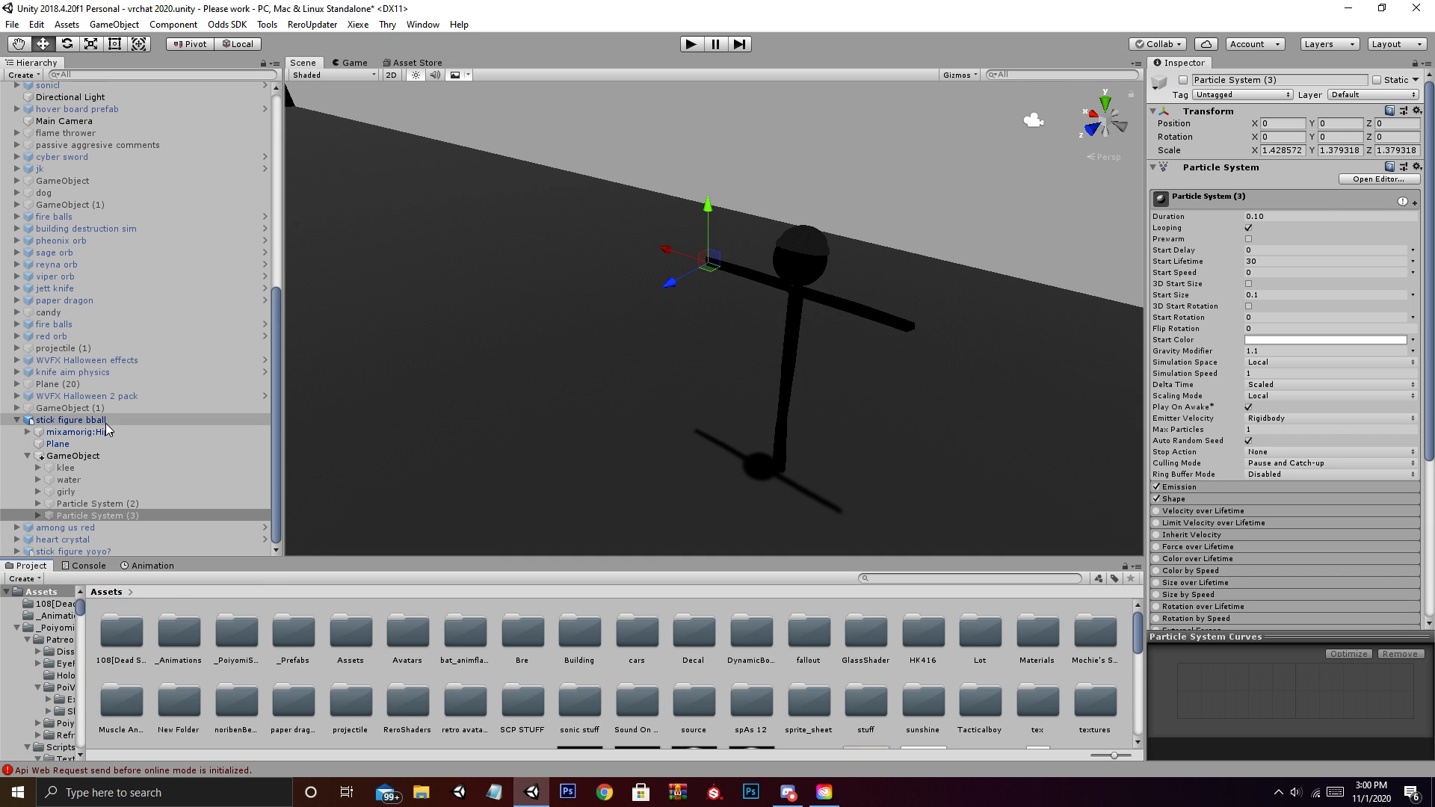
click(71, 420)
click(106, 459)
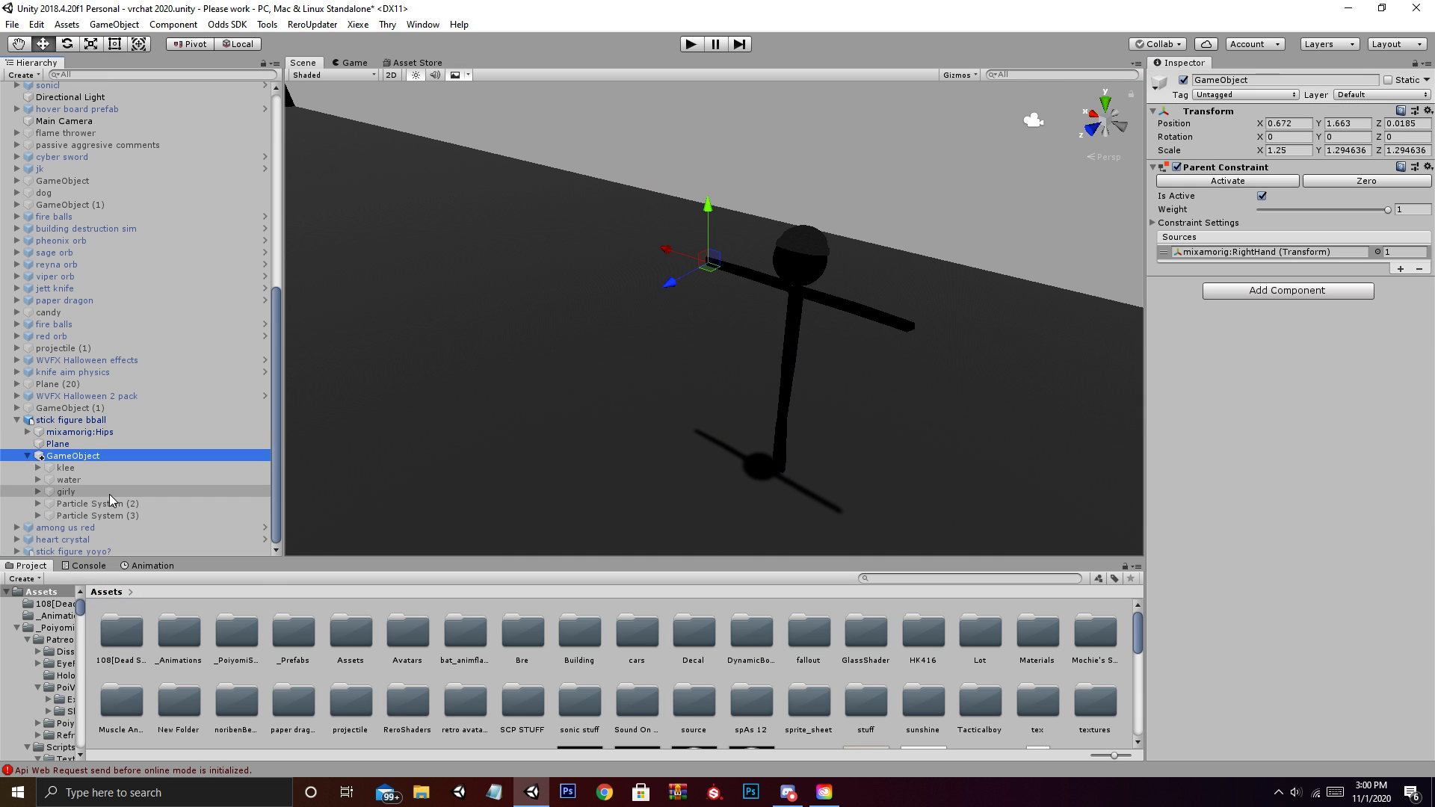
click(28, 456)
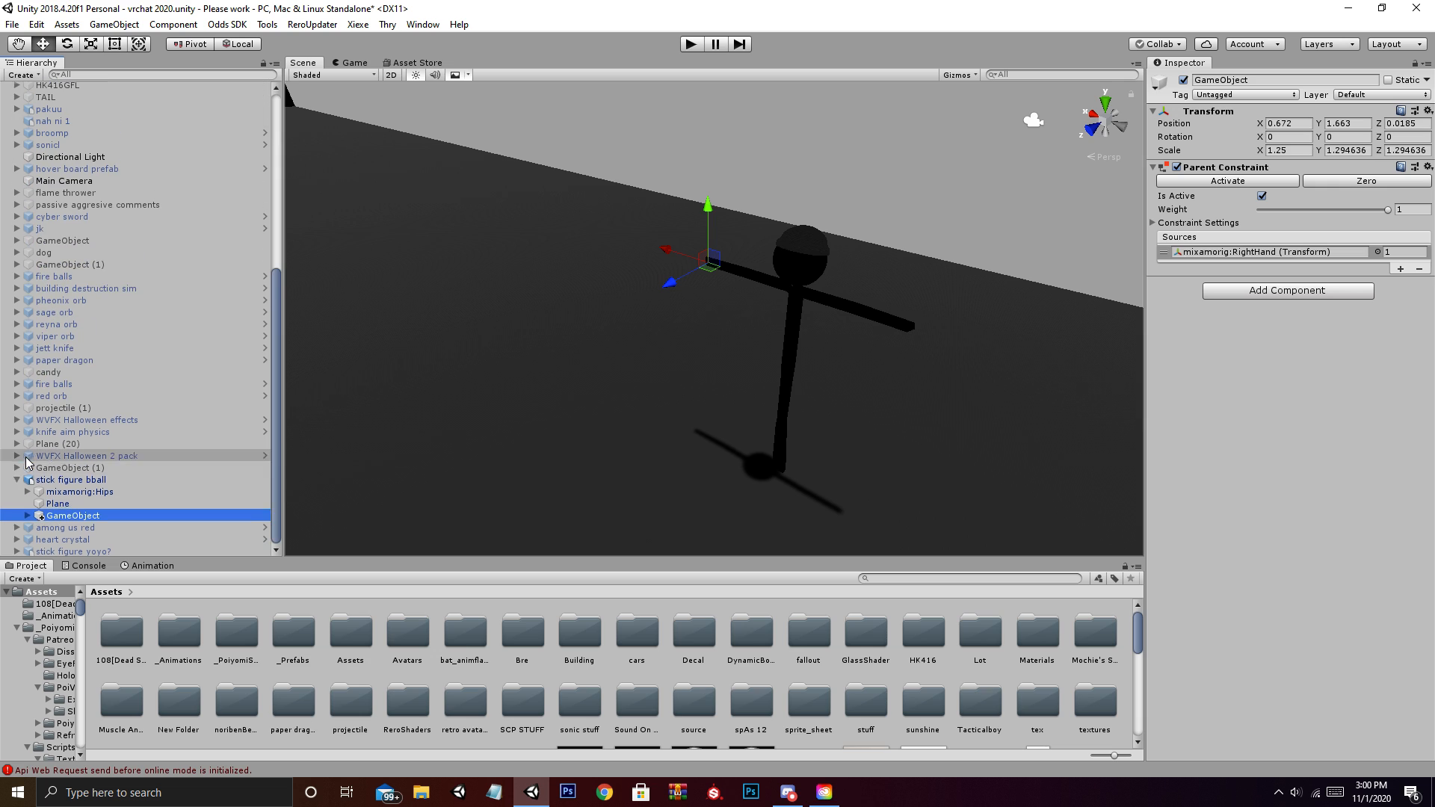
click(27, 515)
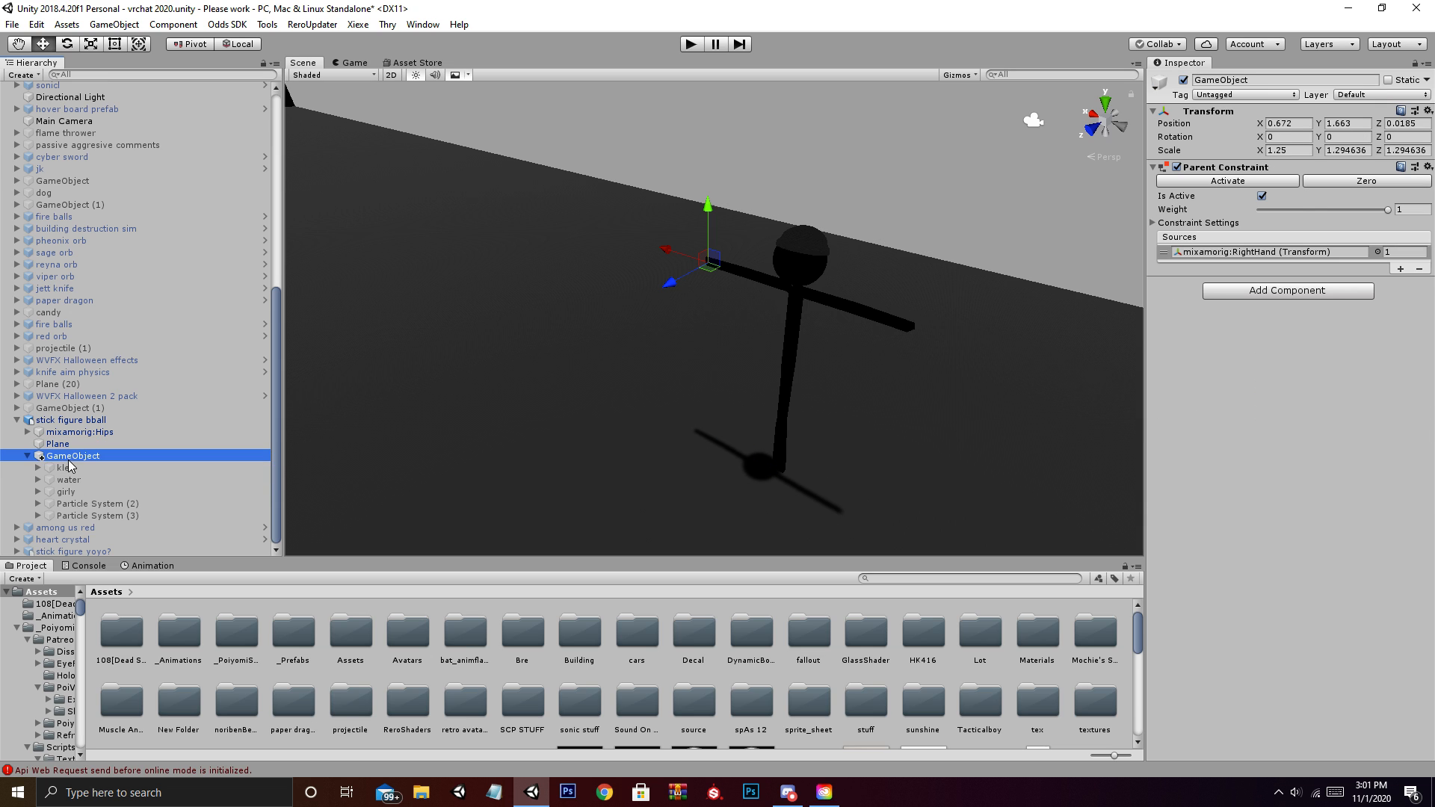
click(82, 476)
click(92, 507)
click(92, 515)
click(91, 490)
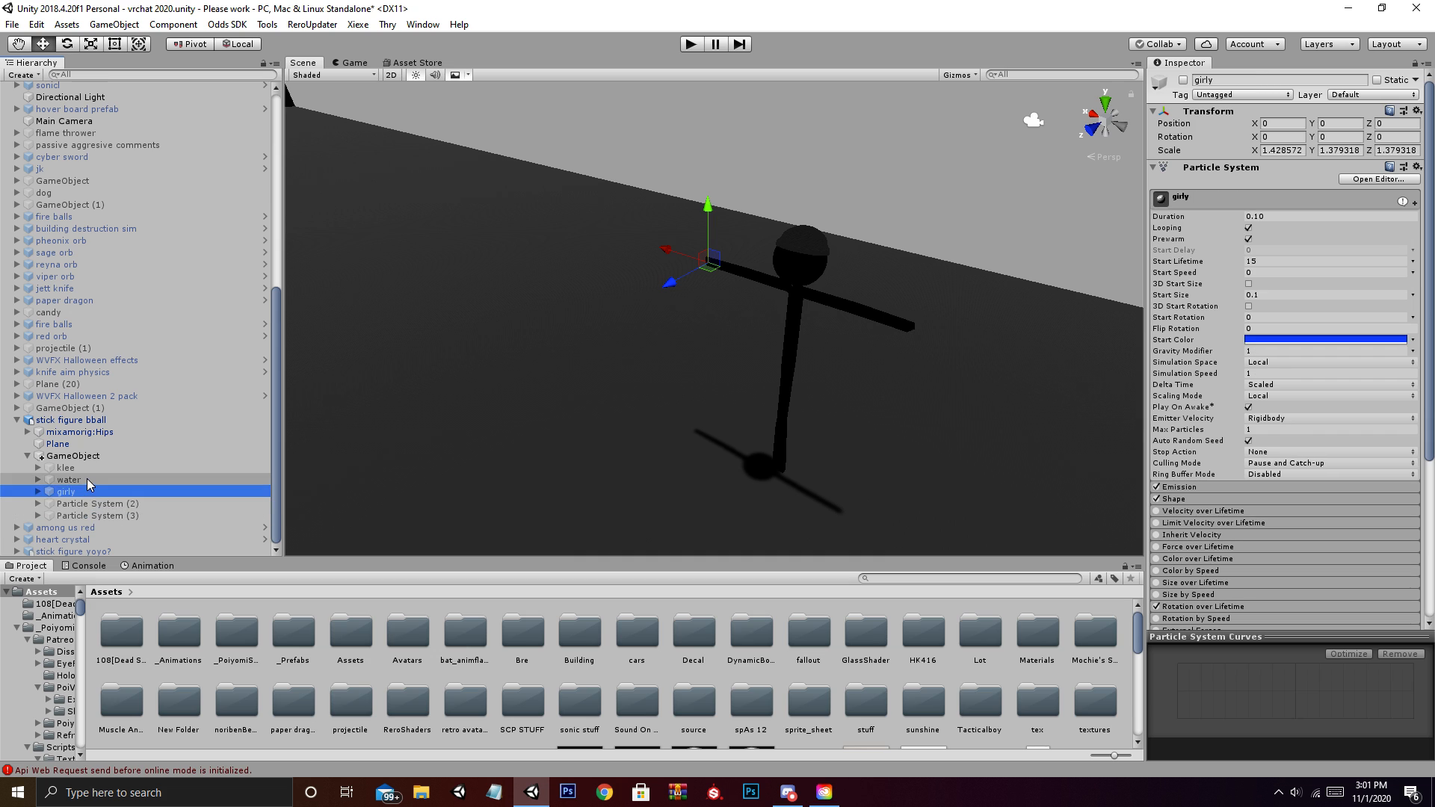
click(73, 467)
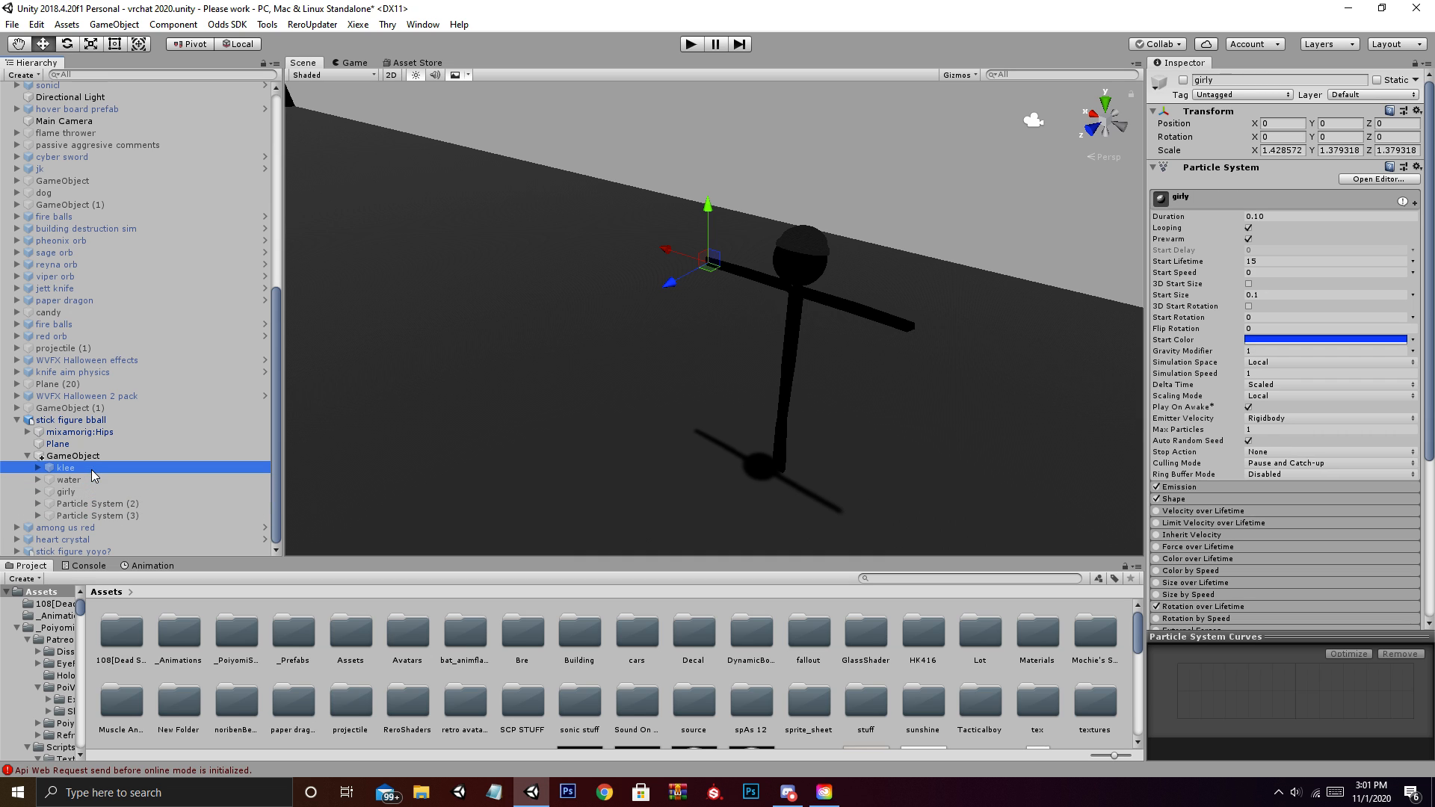
Collapse and duplicate the whole stick figure bball avatar, and select the original
click(66, 421)
click(16, 422)
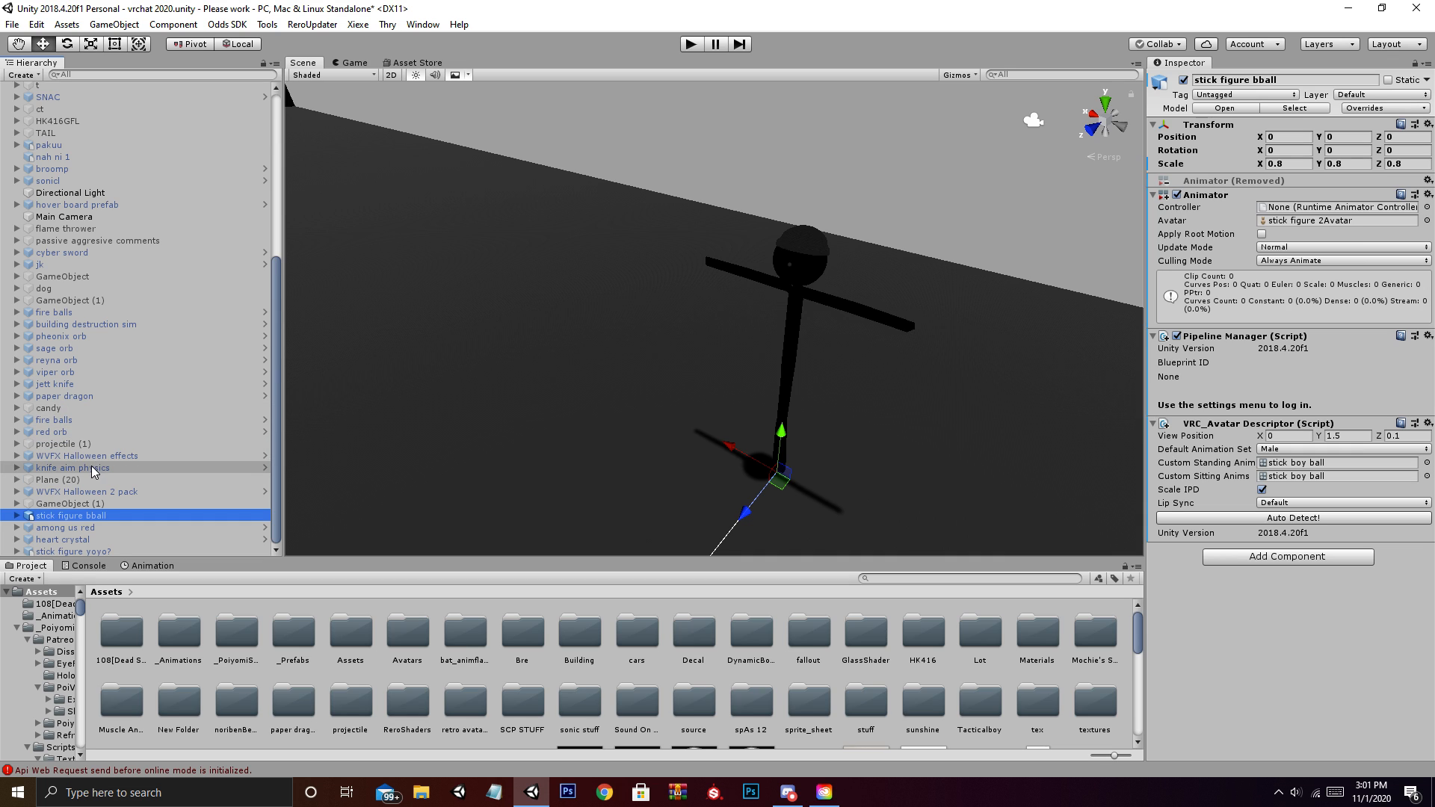
key(ctrl+d)
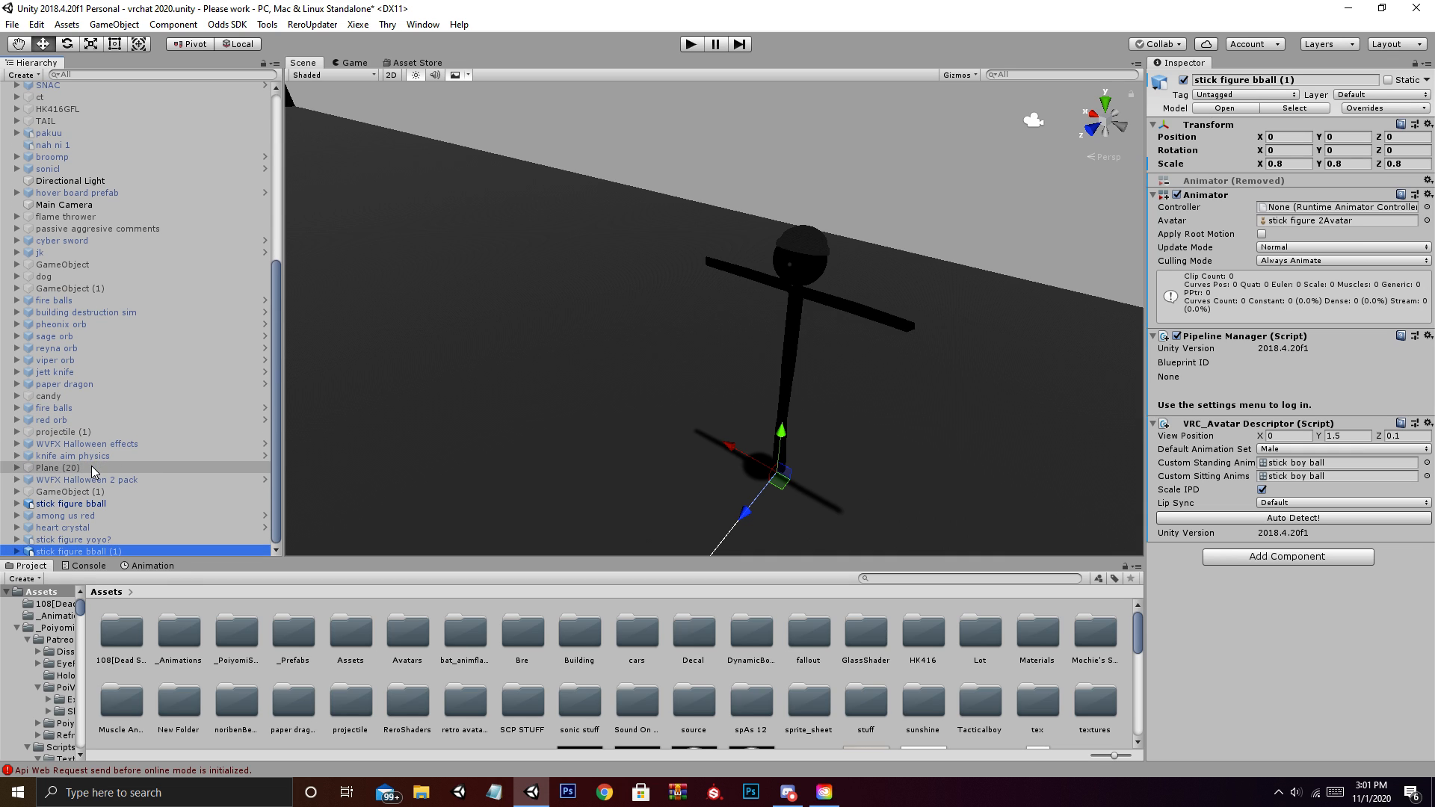
click(110, 506)
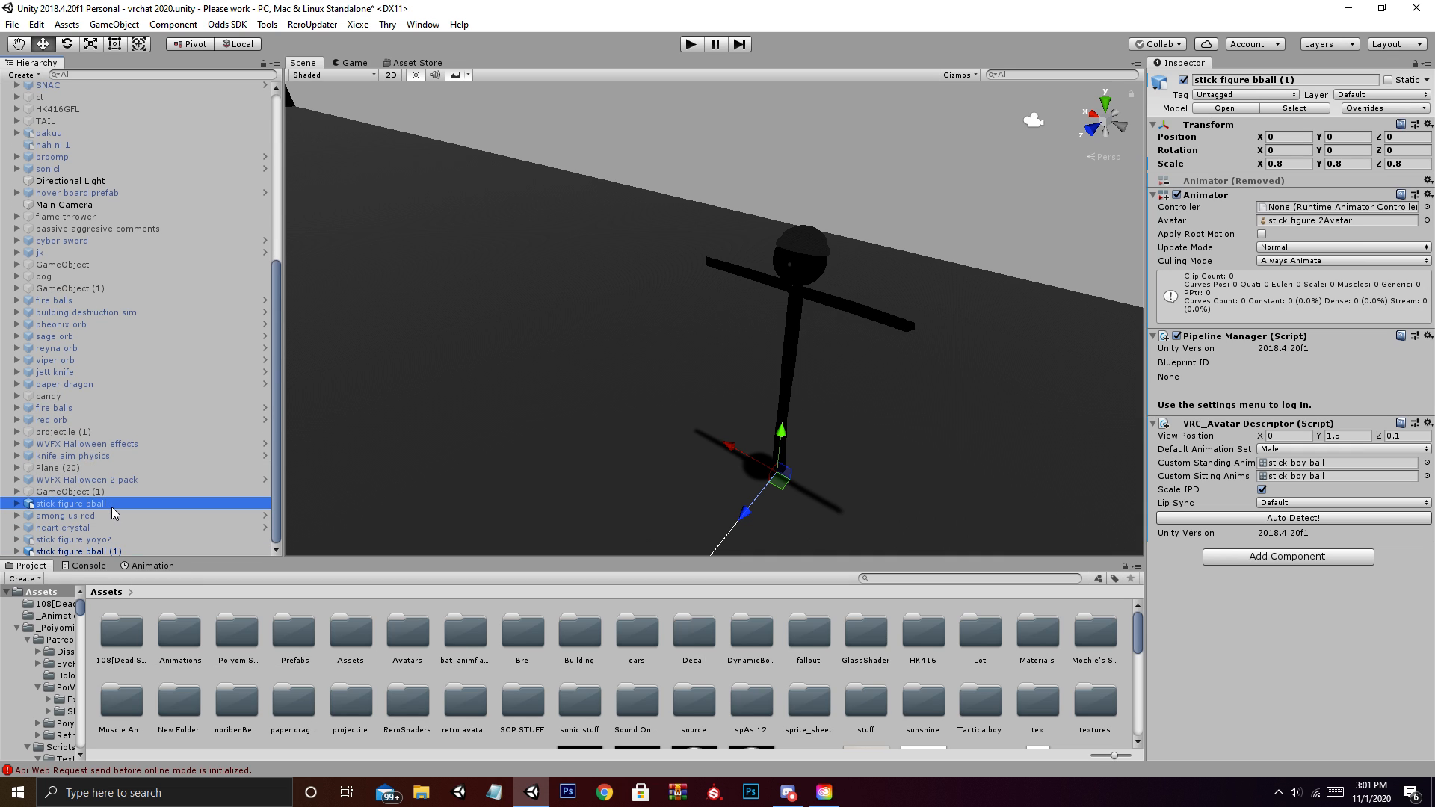
Deactivate the original stick figure bball avatar, and open New Folder in the project assets
click(1183, 81)
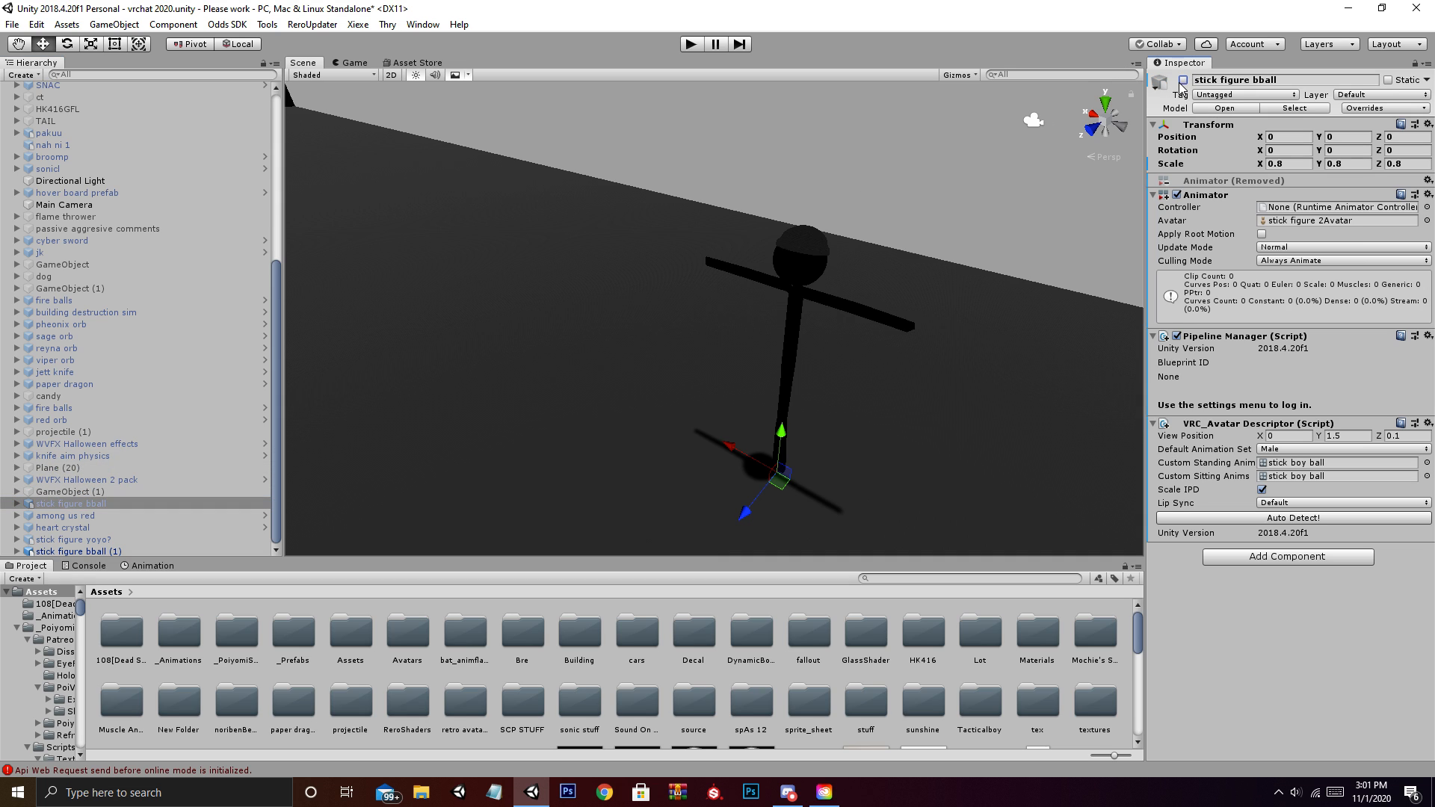
click(124, 550)
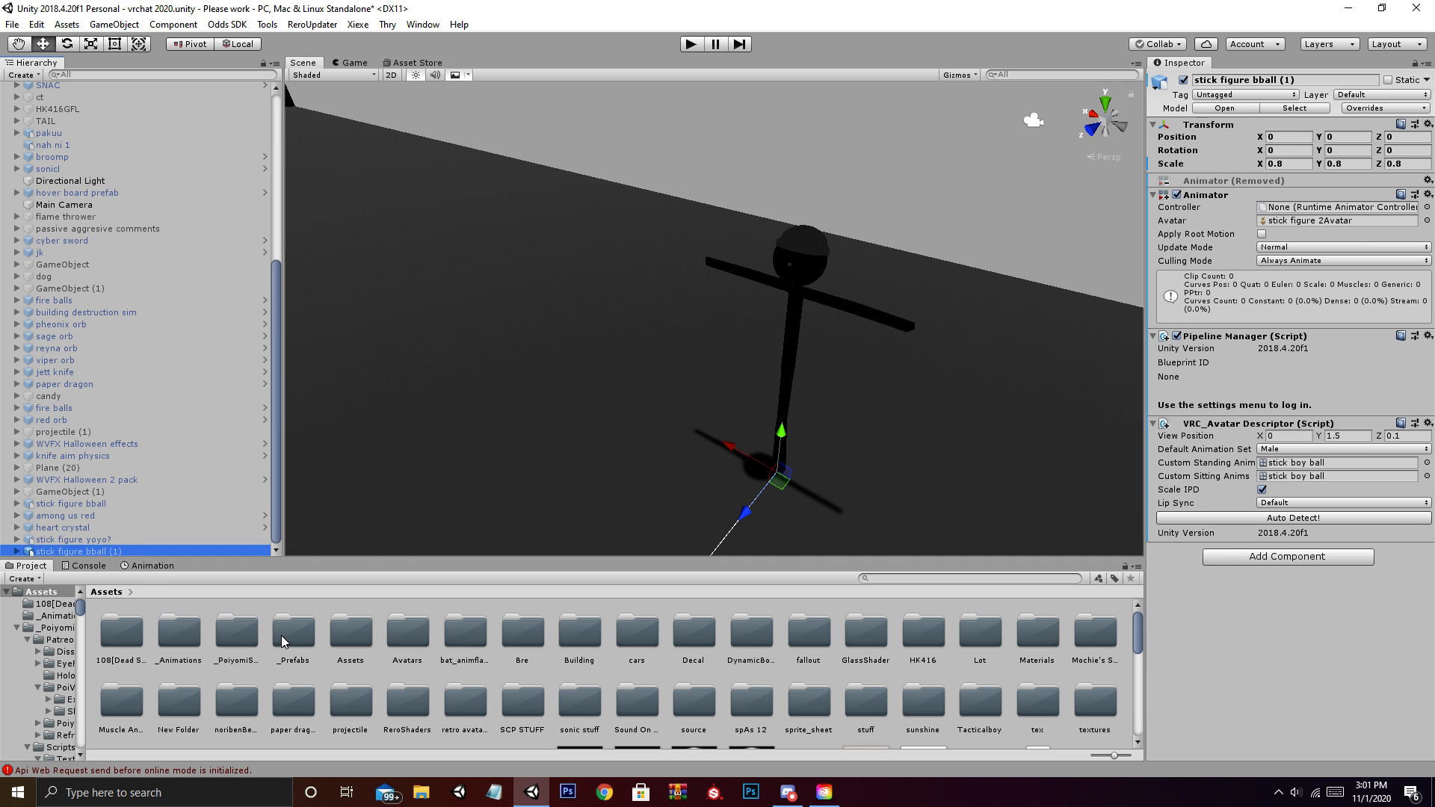
scroll(419, 661, down, 3)
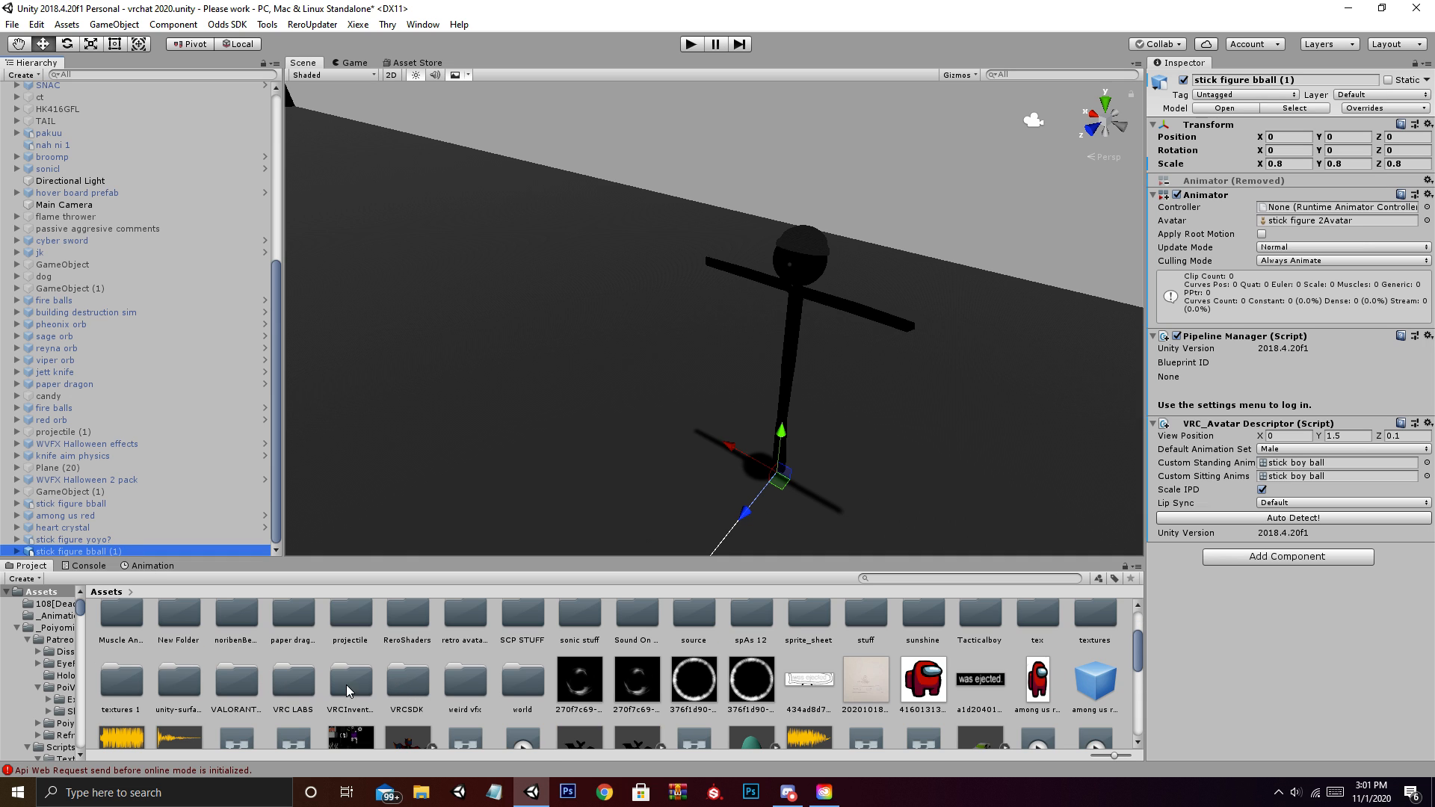
double_click(170, 635)
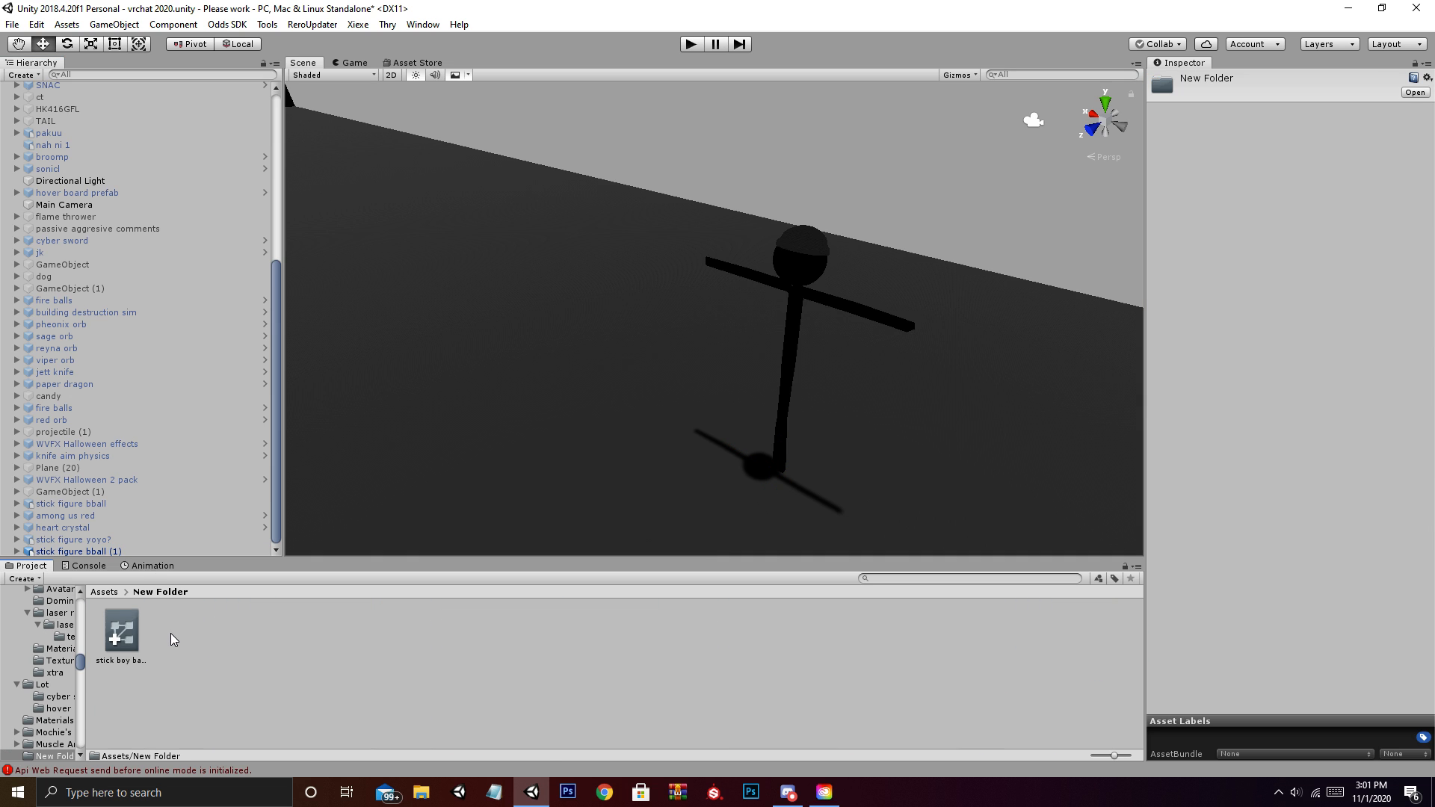
Create an animation clip named "Gesture test" for stick figure bball (1) in New Folder
click(104, 550)
click(137, 566)
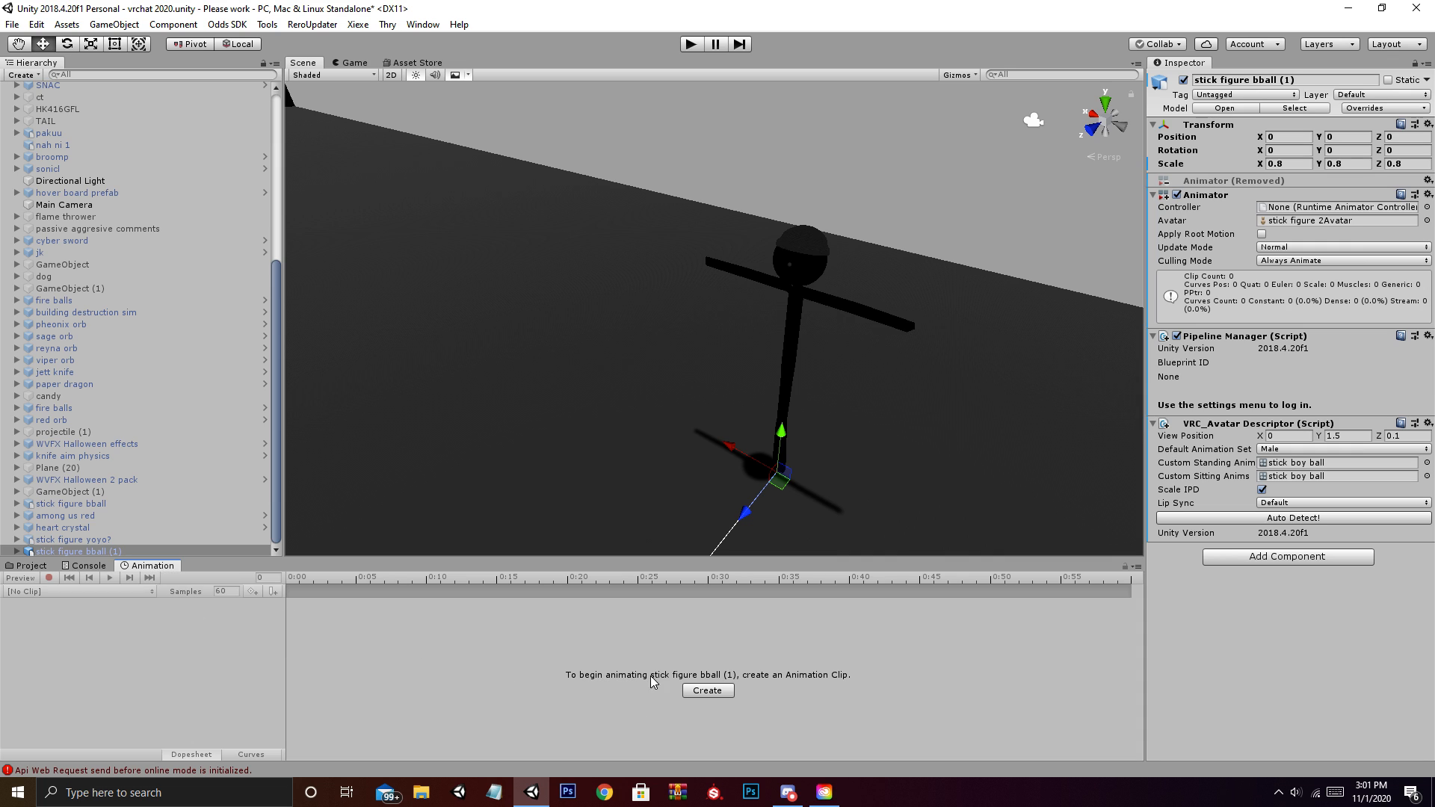
click(707, 691)
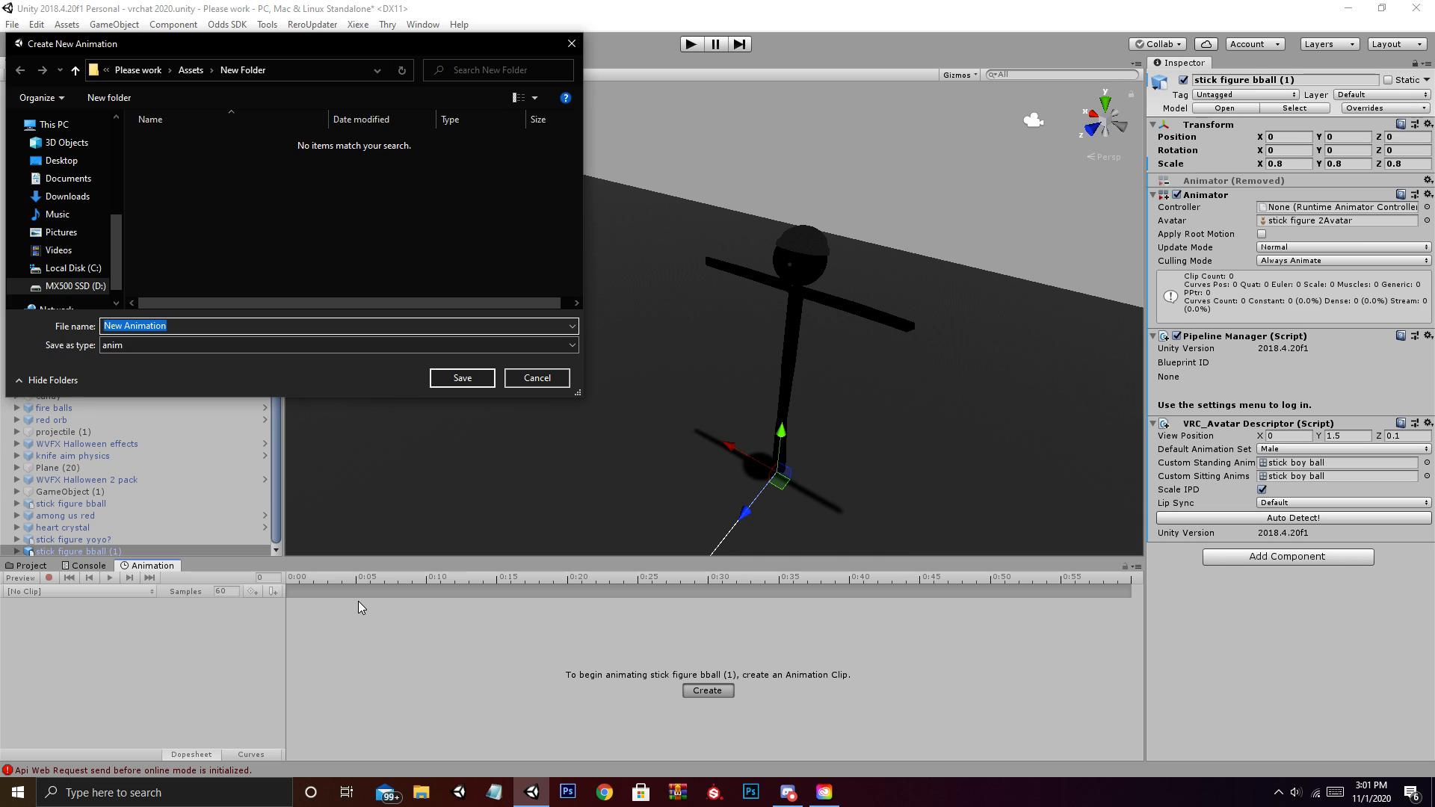
text(Gesture test)
click(458, 379)
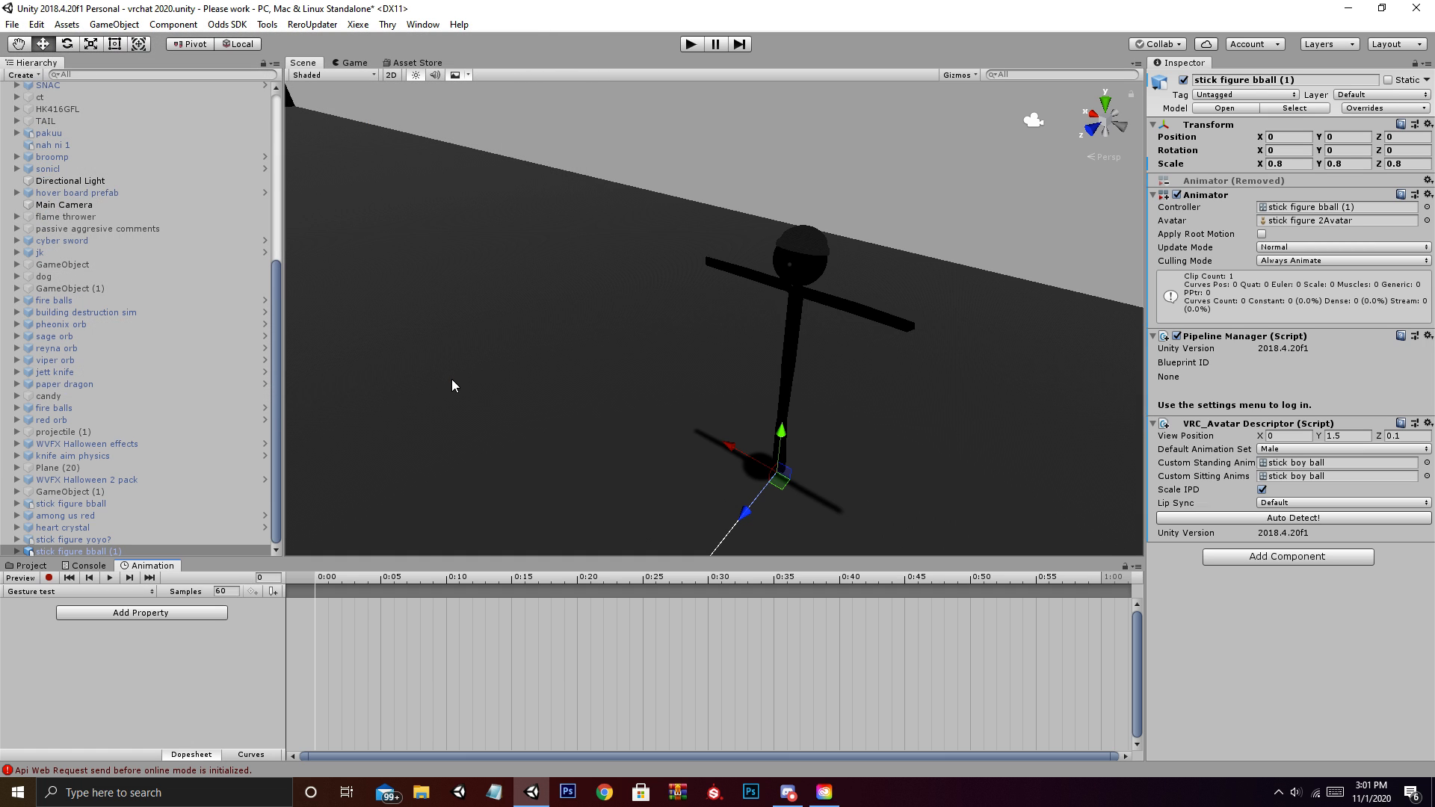
Lock the Animation window to the duplicate avatar and enable keyframe recording
click(1137, 566)
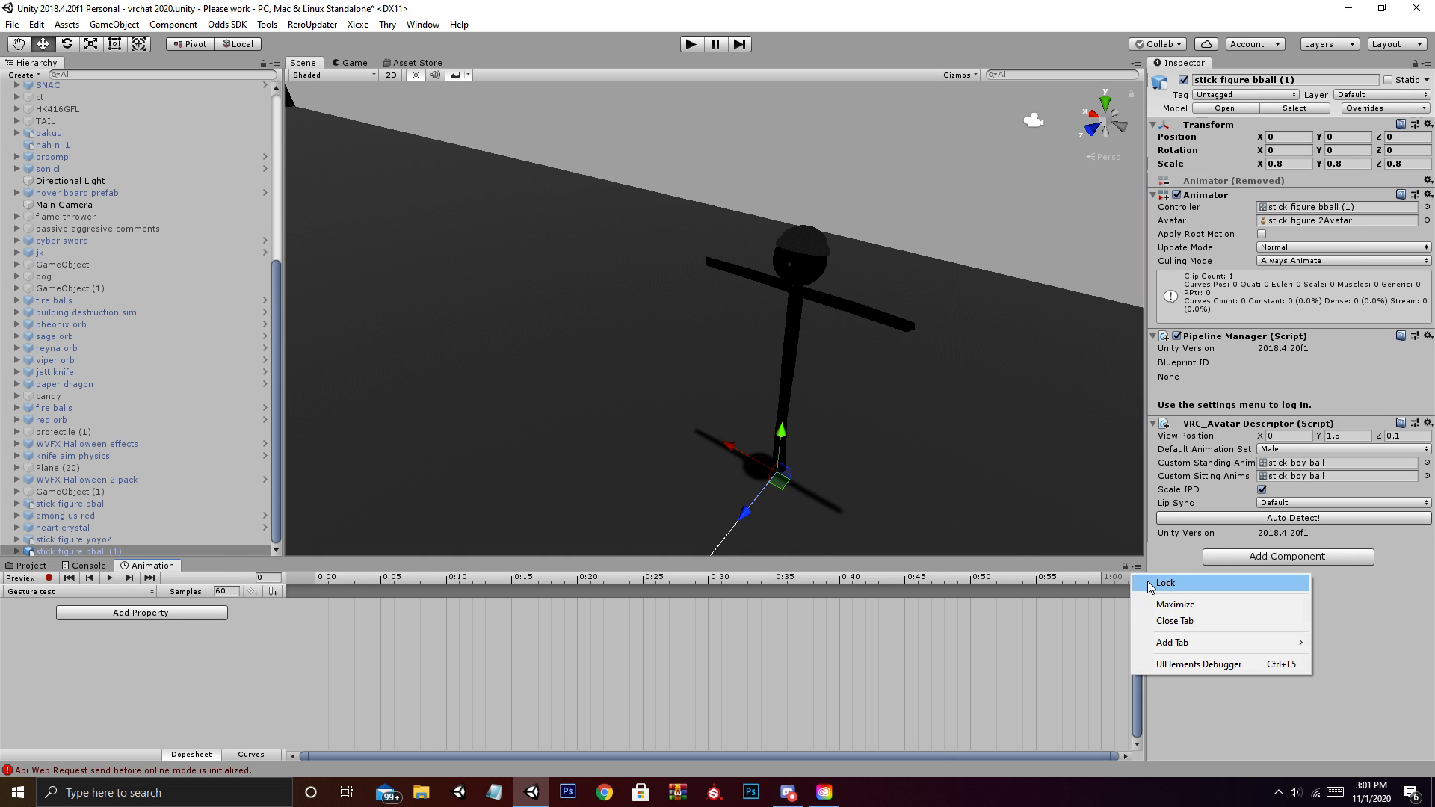
click(1152, 585)
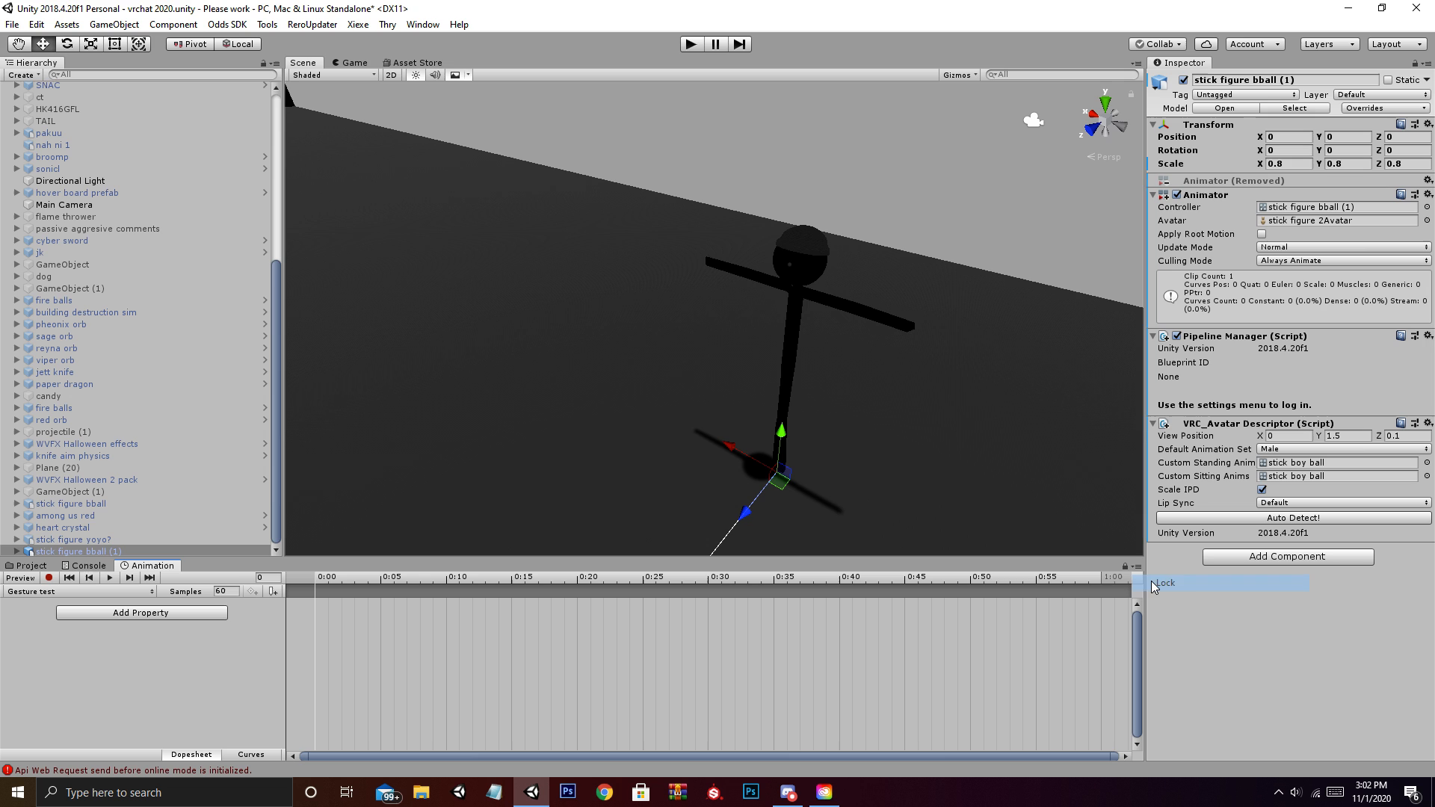
click(48, 577)
Record Particle System (2) under the duplicate's GameObject as active at frame 0 of Gesture test
scroll(568, 384, down, 3)
middle_drag(647, 464, 648, 366)
scroll(649, 372, up, 4)
right_drag(649, 372, 673, 296)
middle_drag(673, 296, 680, 330)
right_drag(679, 331, 657, 377)
click(15, 552)
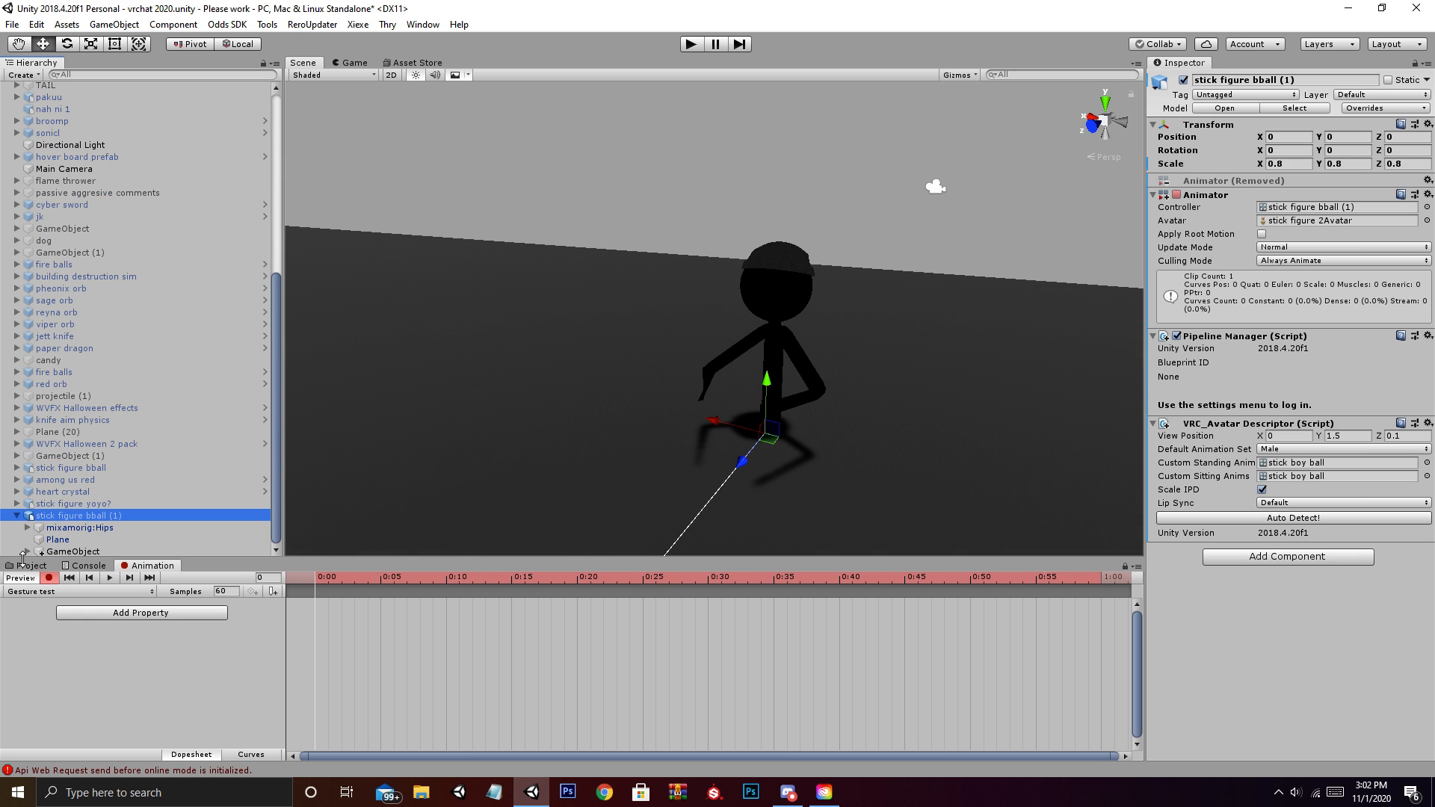
click(27, 552)
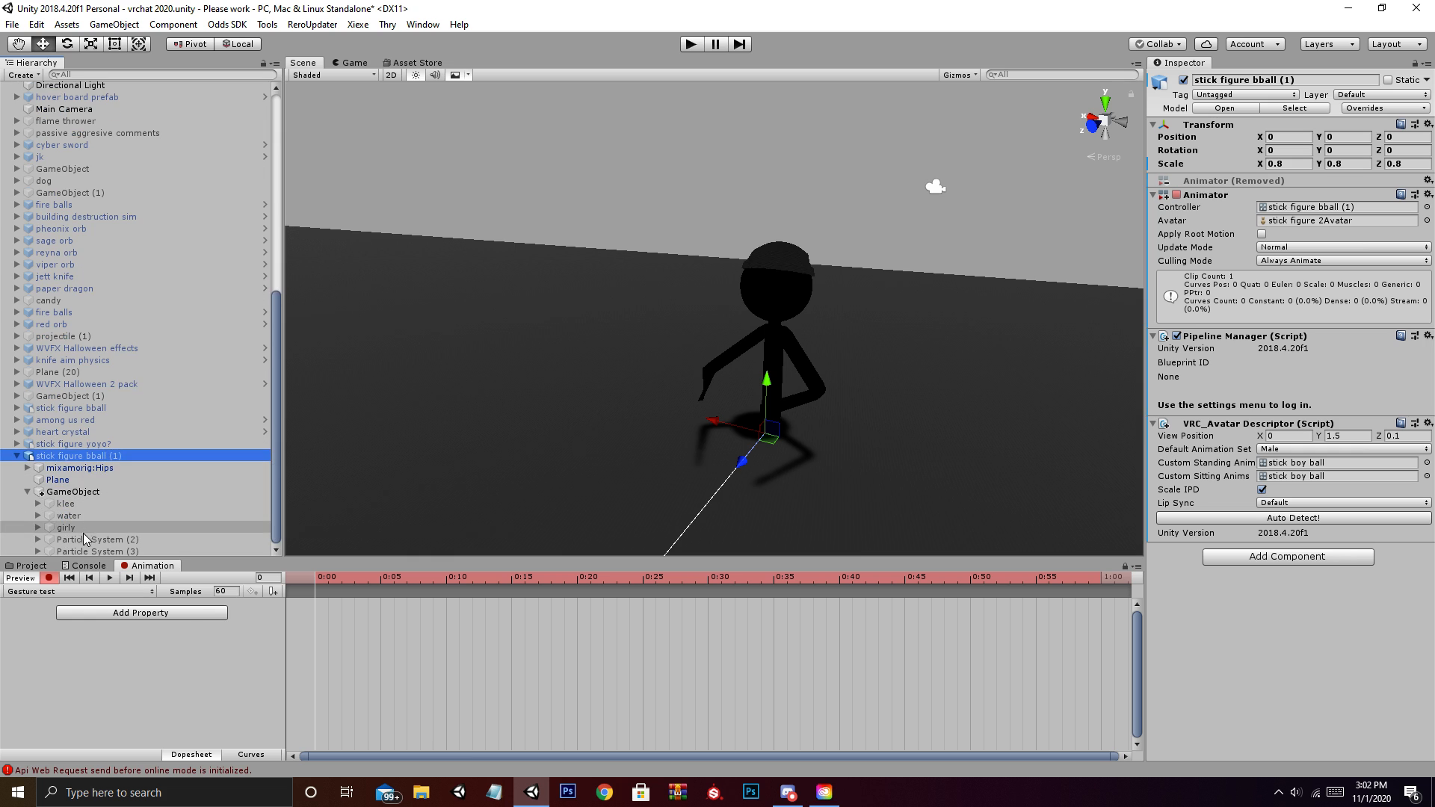
click(30, 539)
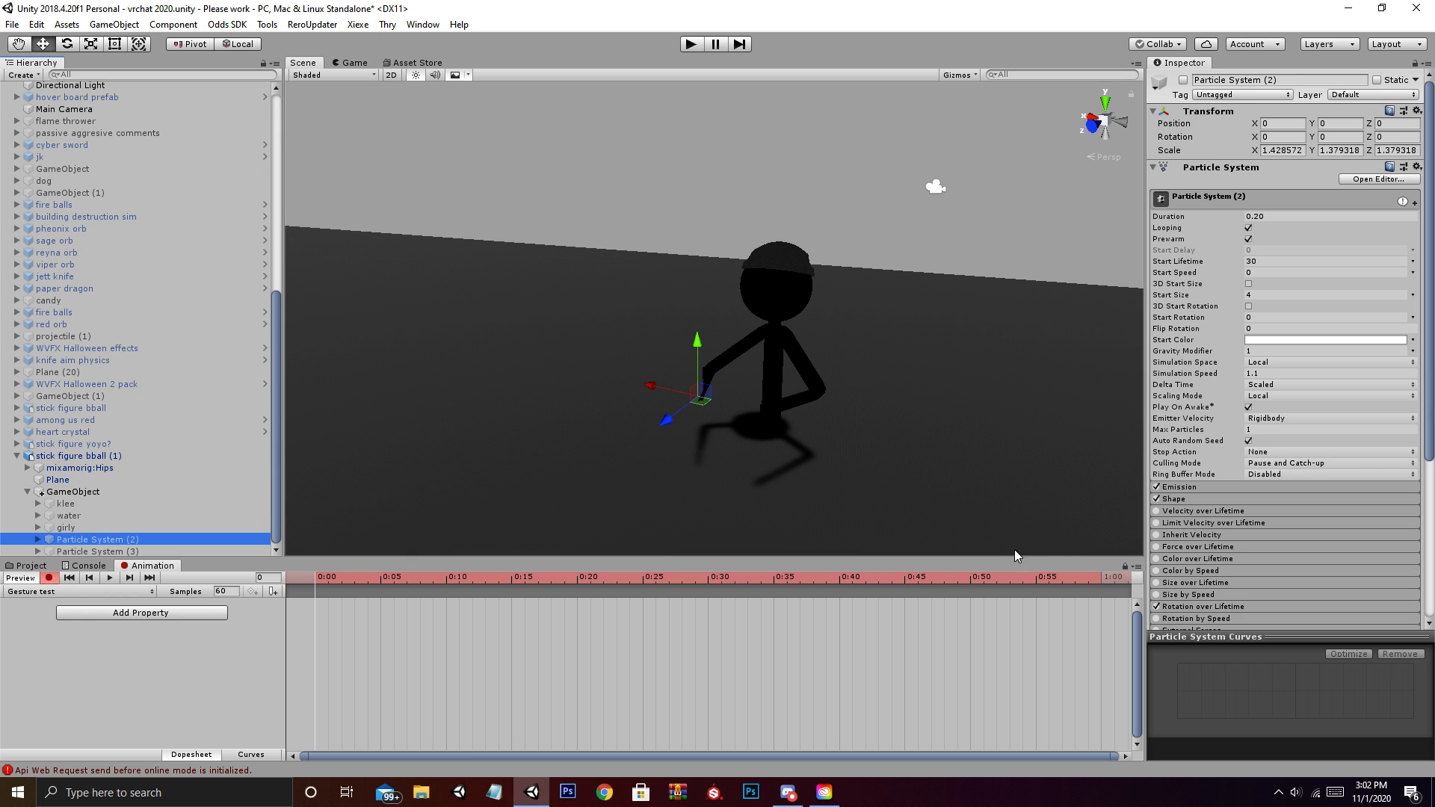
click(1182, 79)
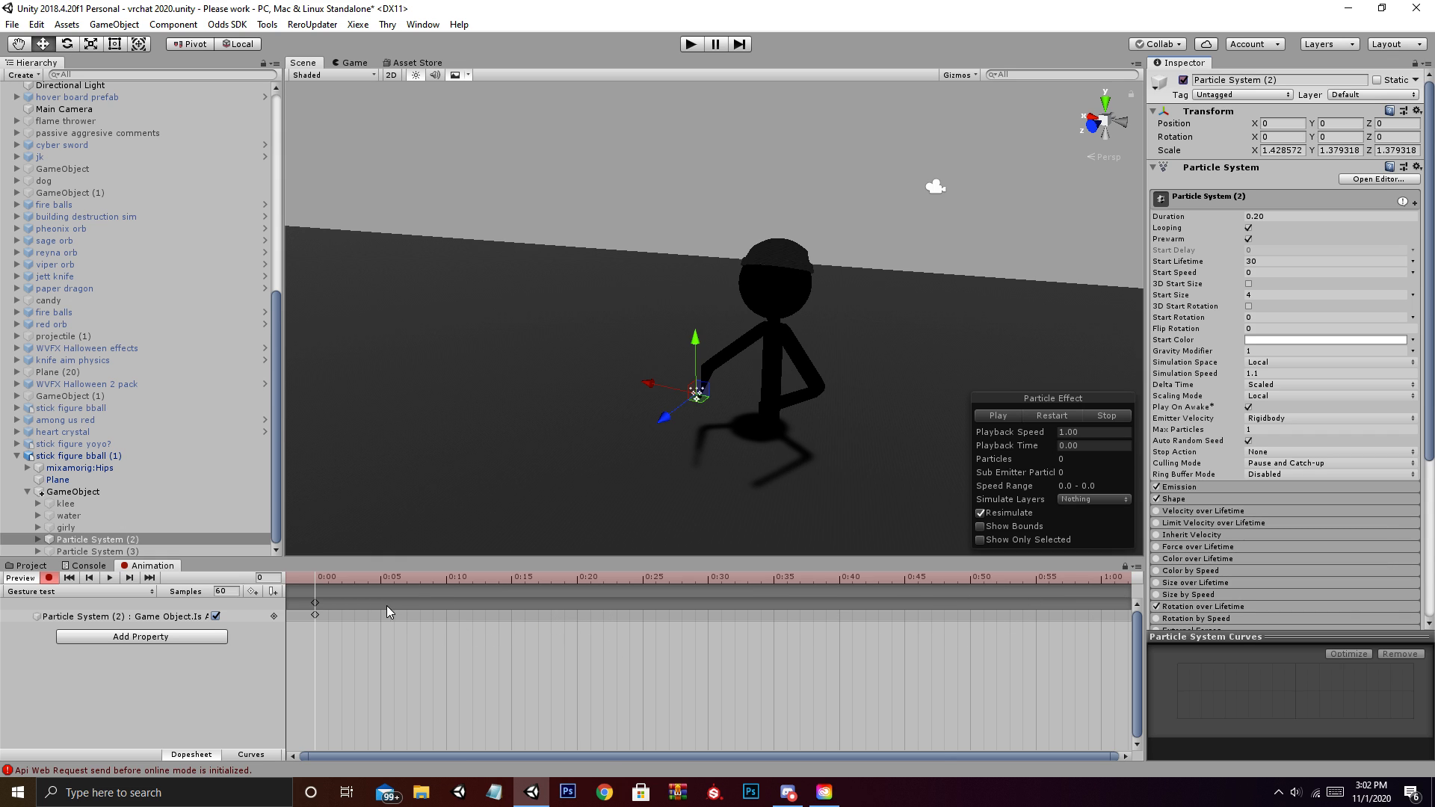
Record the girly and water particle objects as active at frame 0 of Gesture test
scroll(892, 650, down, 1)
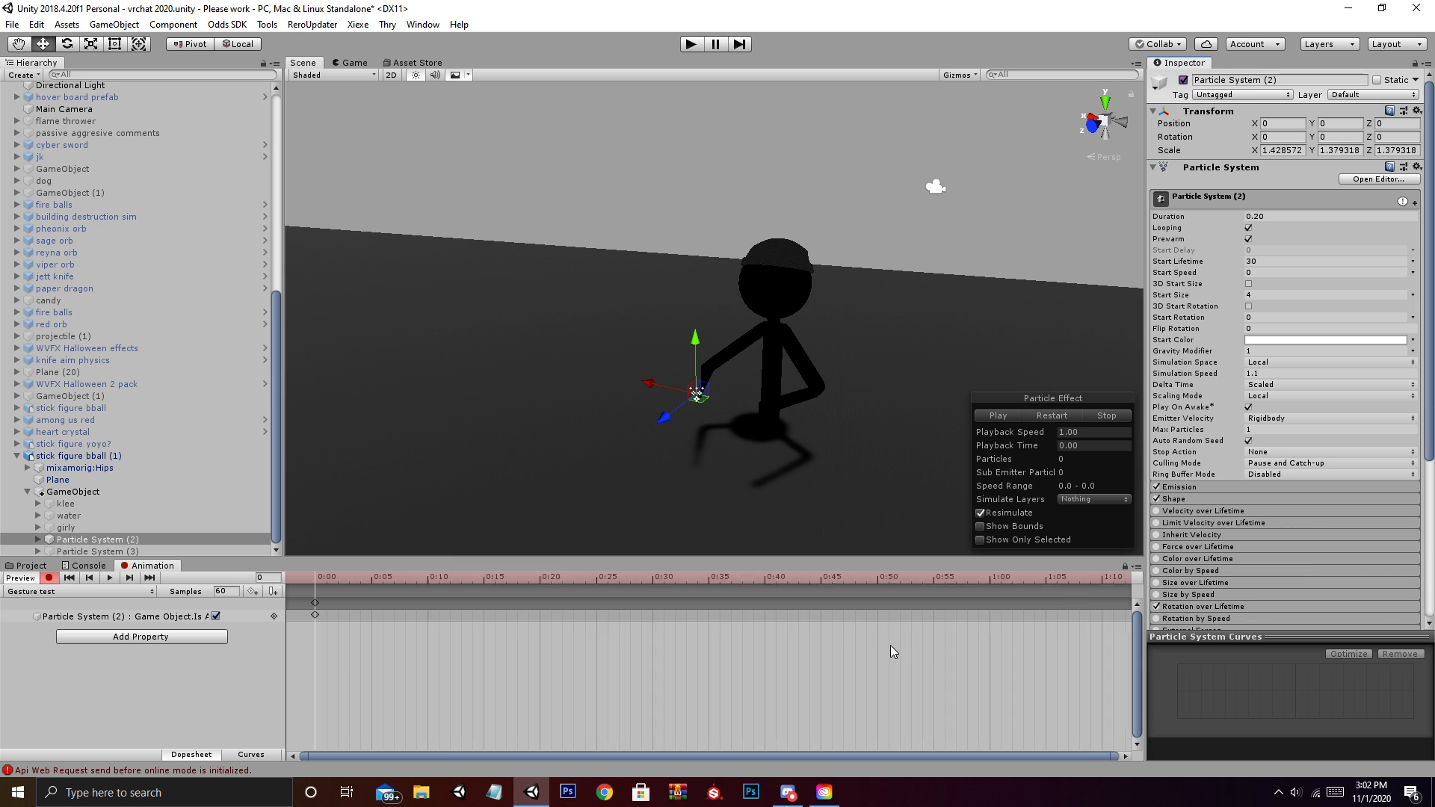
scroll(890, 643, down, 3)
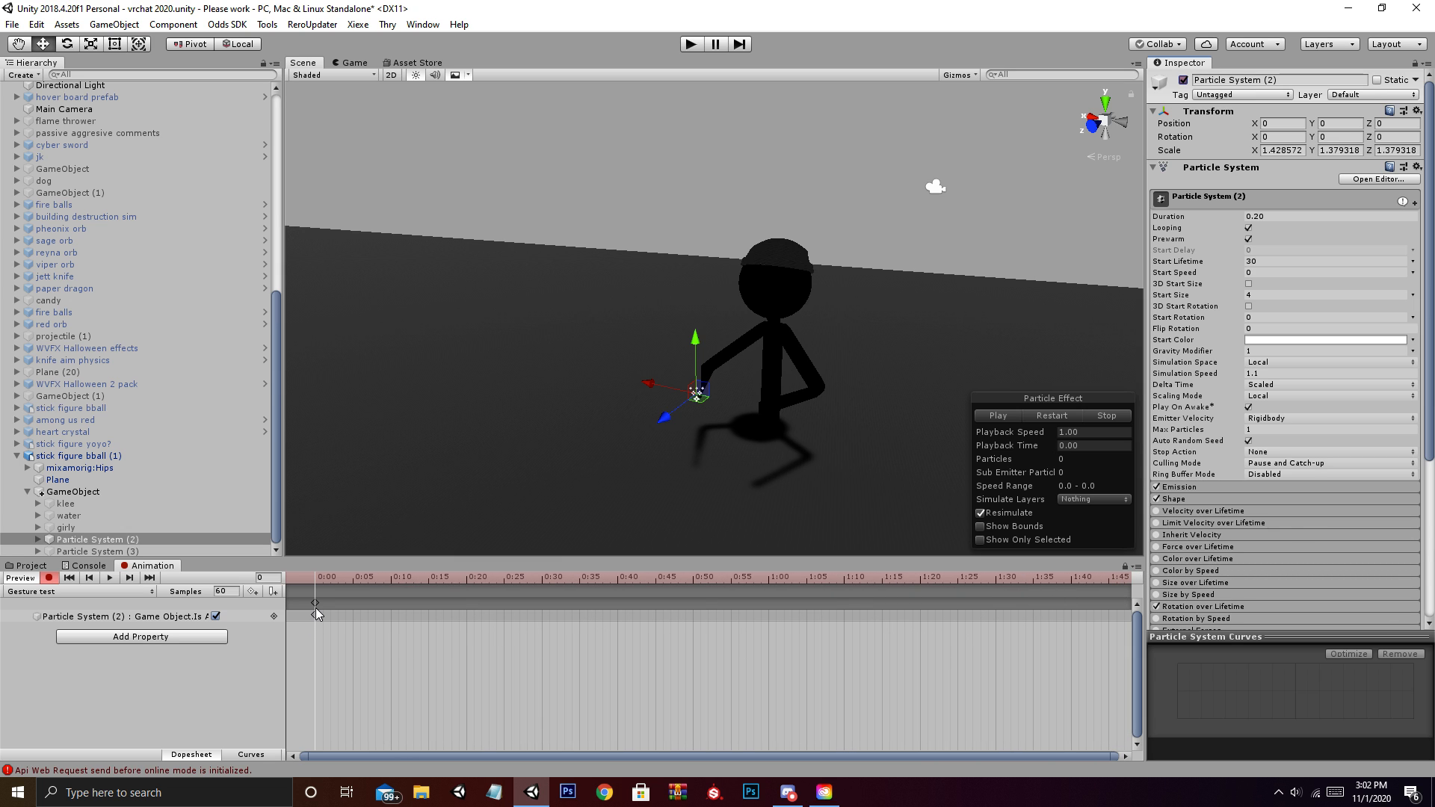
scroll(313, 618, up, 15)
scroll(313, 623, up, 3)
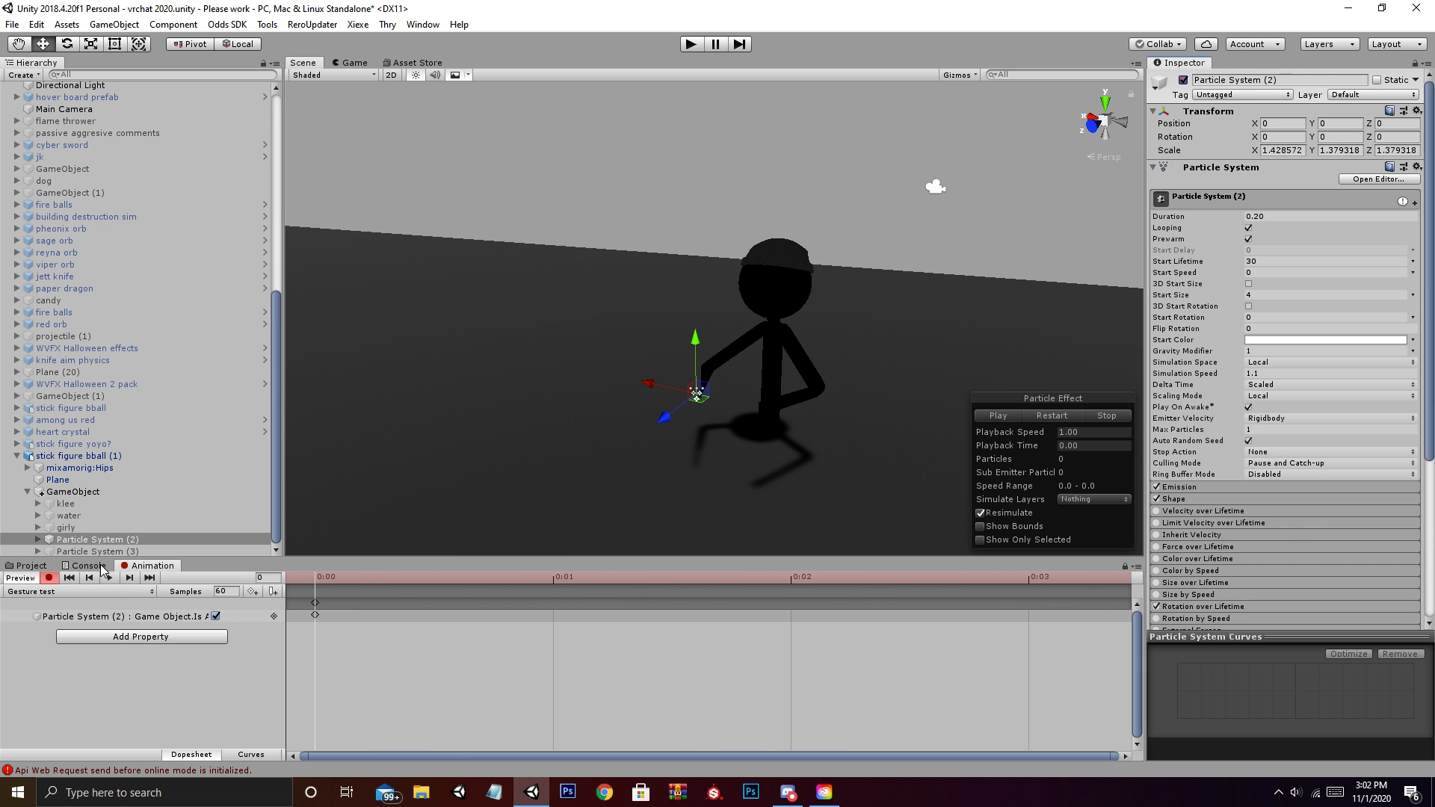
scroll(319, 613, down, 3)
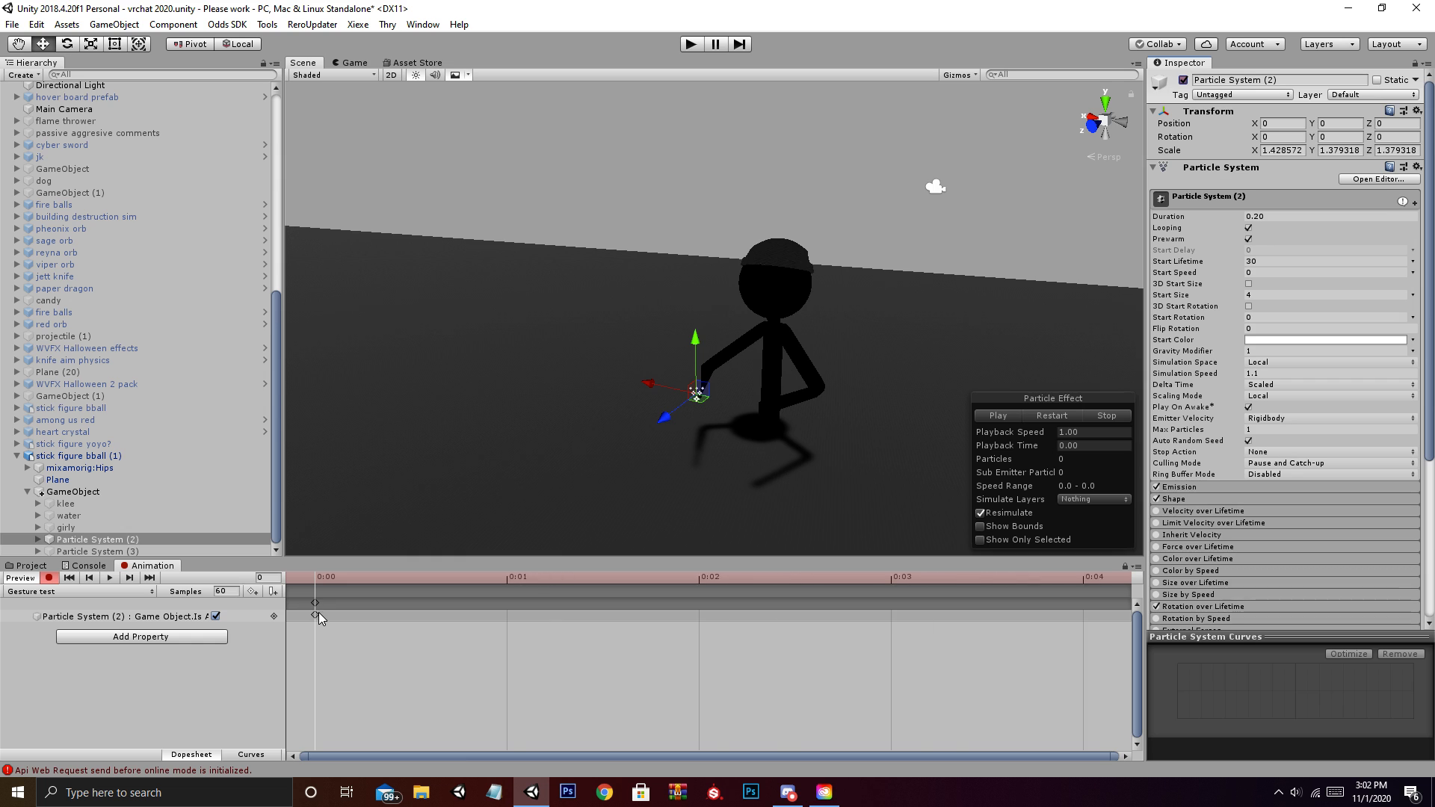
click(97, 528)
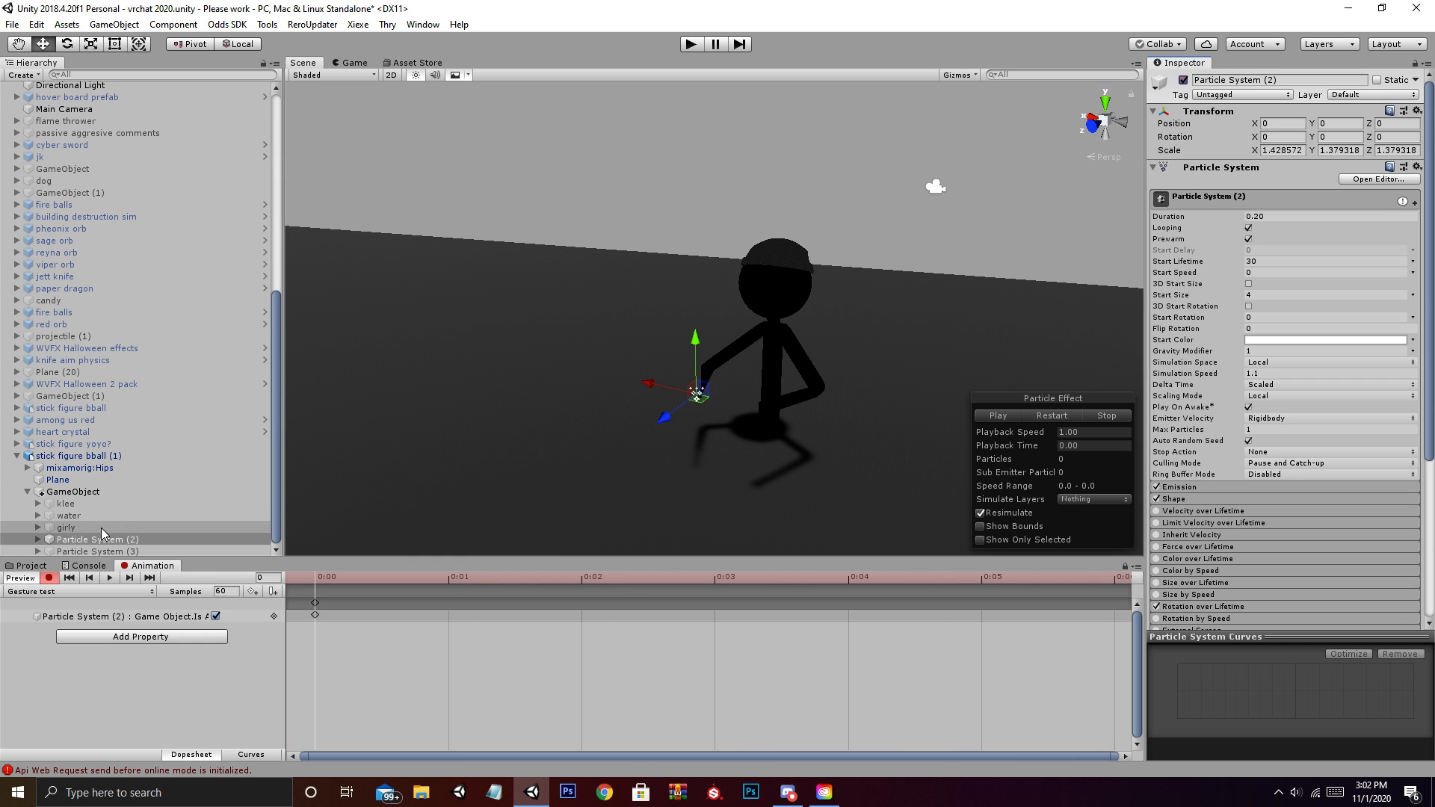
click(1184, 80)
click(159, 515)
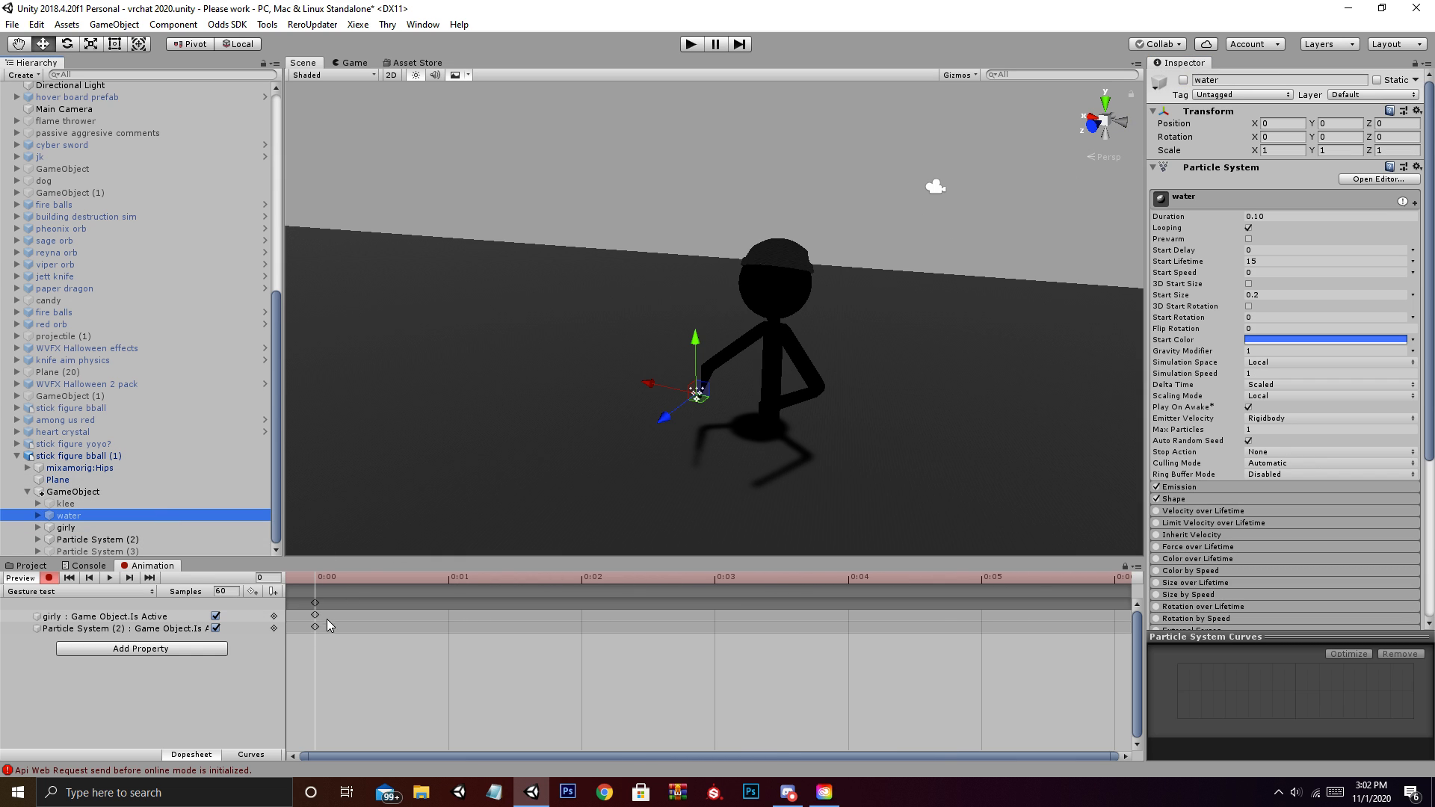
click(1183, 80)
scroll(319, 648, down, 5)
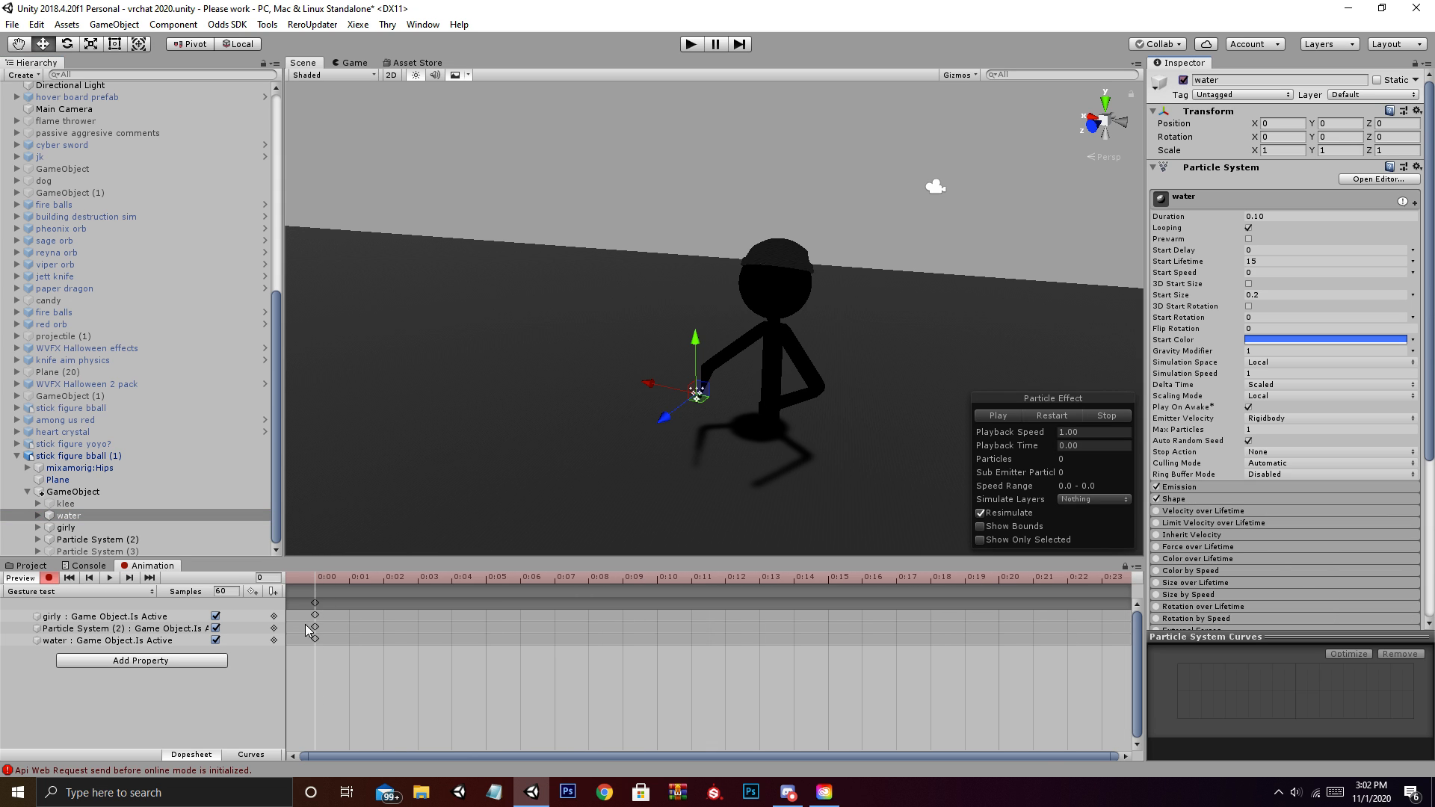
Copy the three active-state keyframes from frame 0 and paste them at 0:01
mouse_move(314, 607)
mouse_down()
mouse_move(902, 618)
mouse_move(317, 626)
mouse_up()
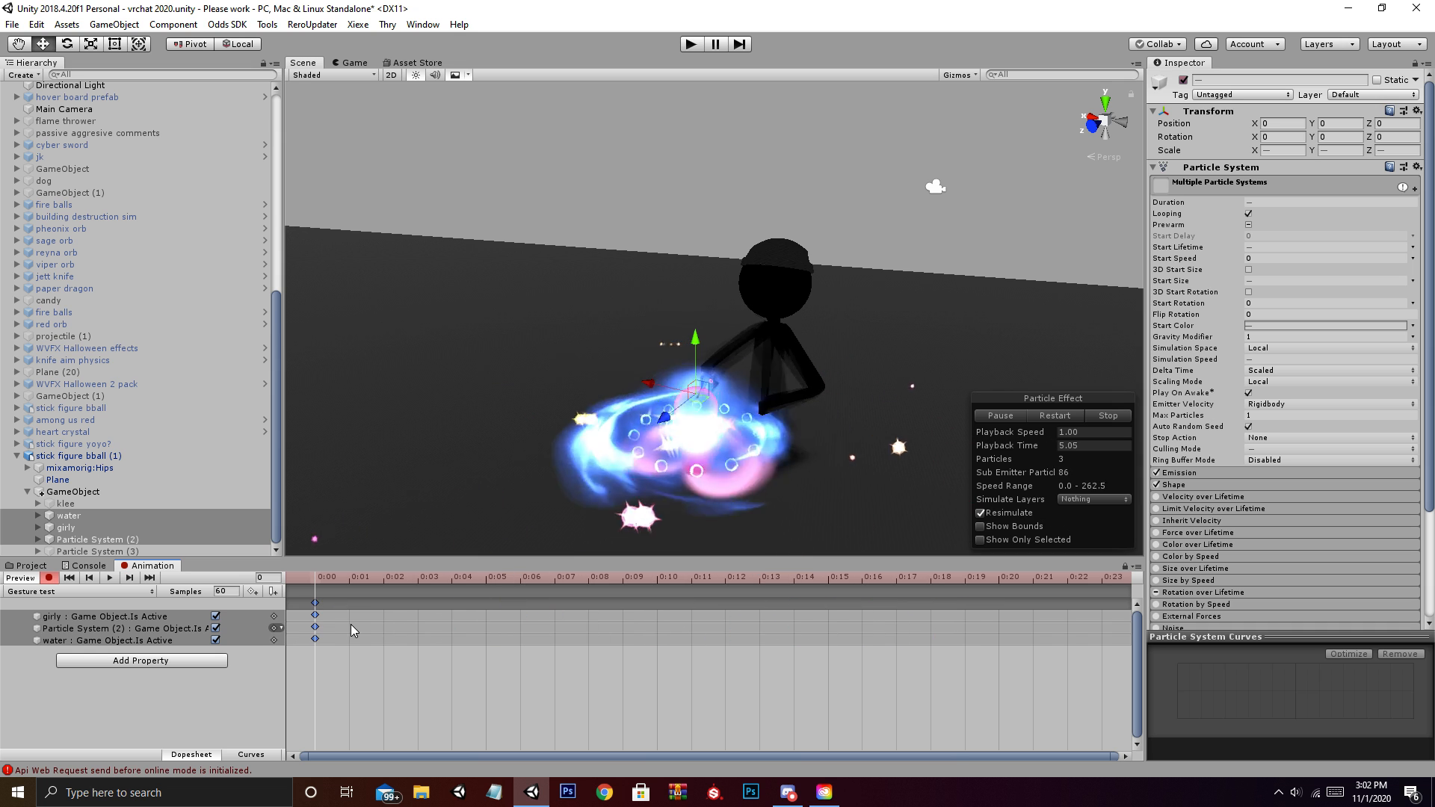
click(350, 625)
scroll(351, 625, down, 1)
scroll(352, 625, up, 2)
scroll(352, 625, down, 2)
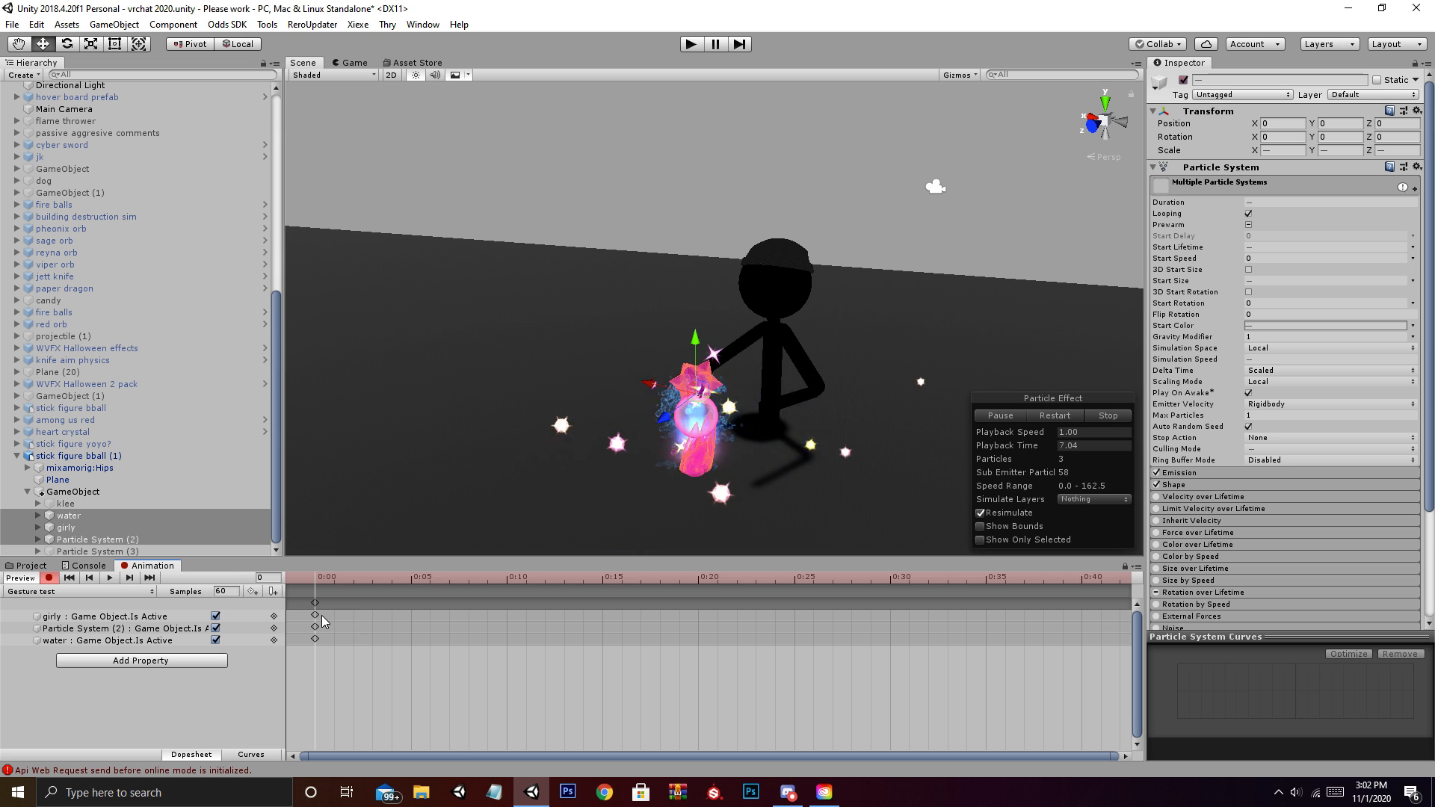
scroll(316, 620, up, 2)
scroll(316, 619, down, 2)
scroll(316, 624, up, 2)
click(315, 620)
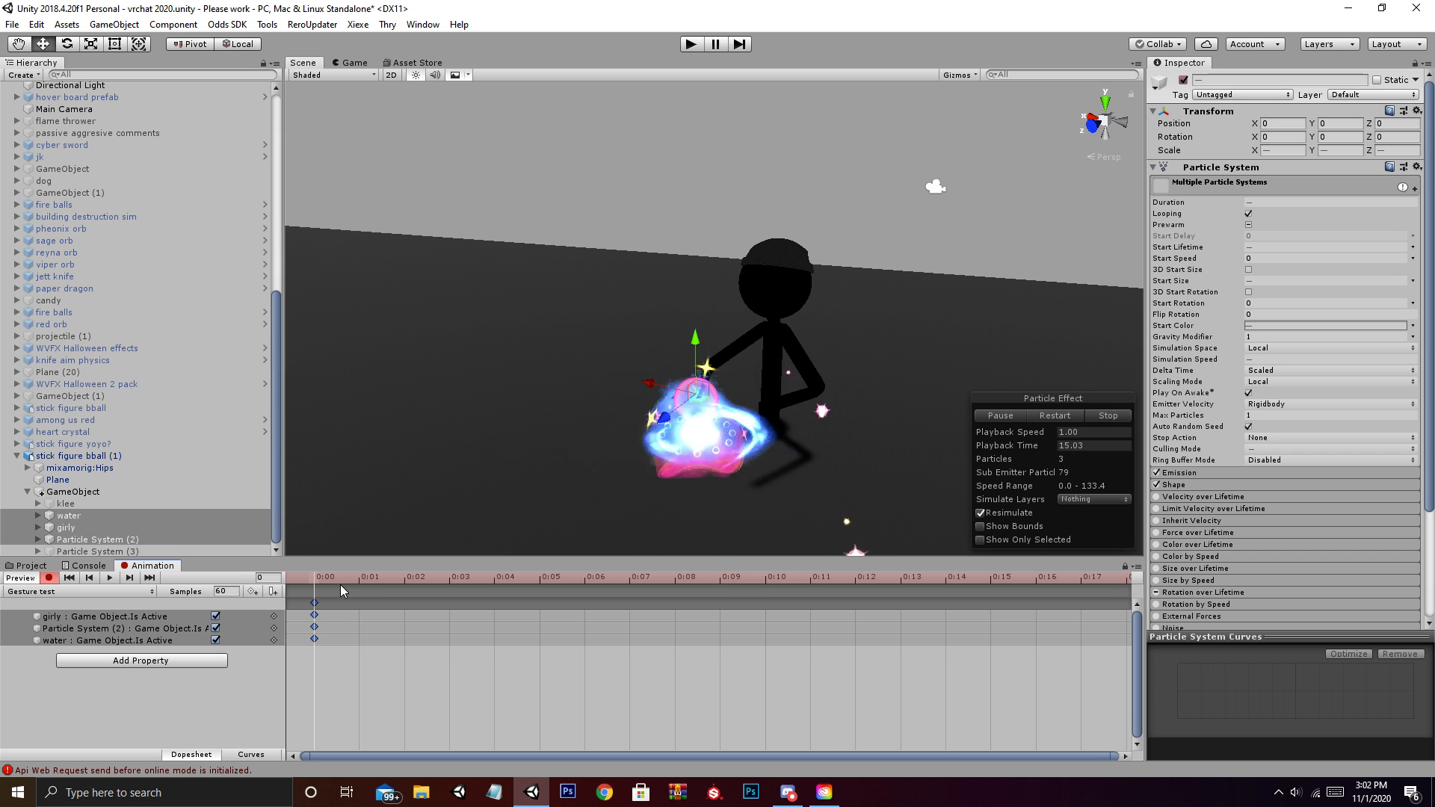
click(360, 582)
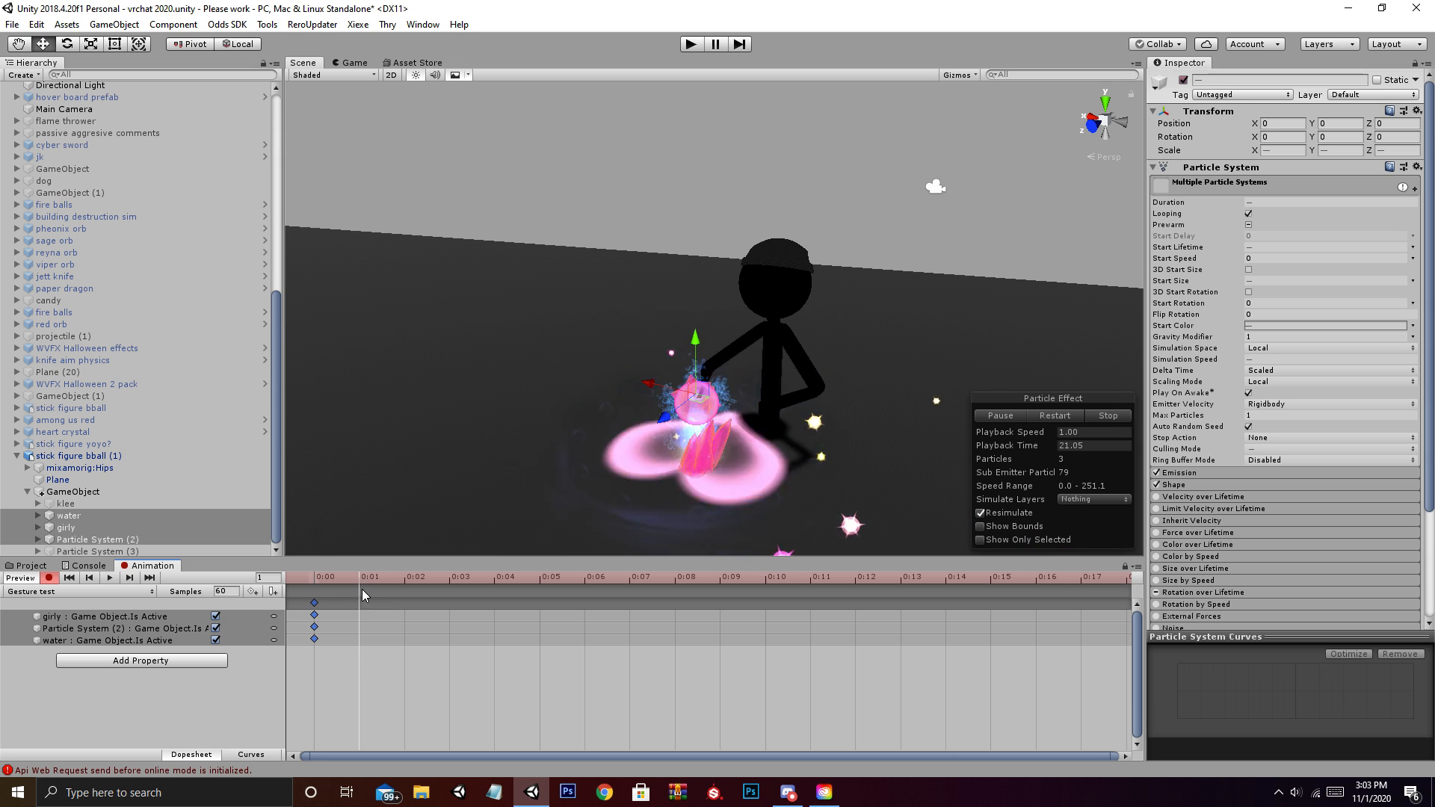
key(ctrl+v)
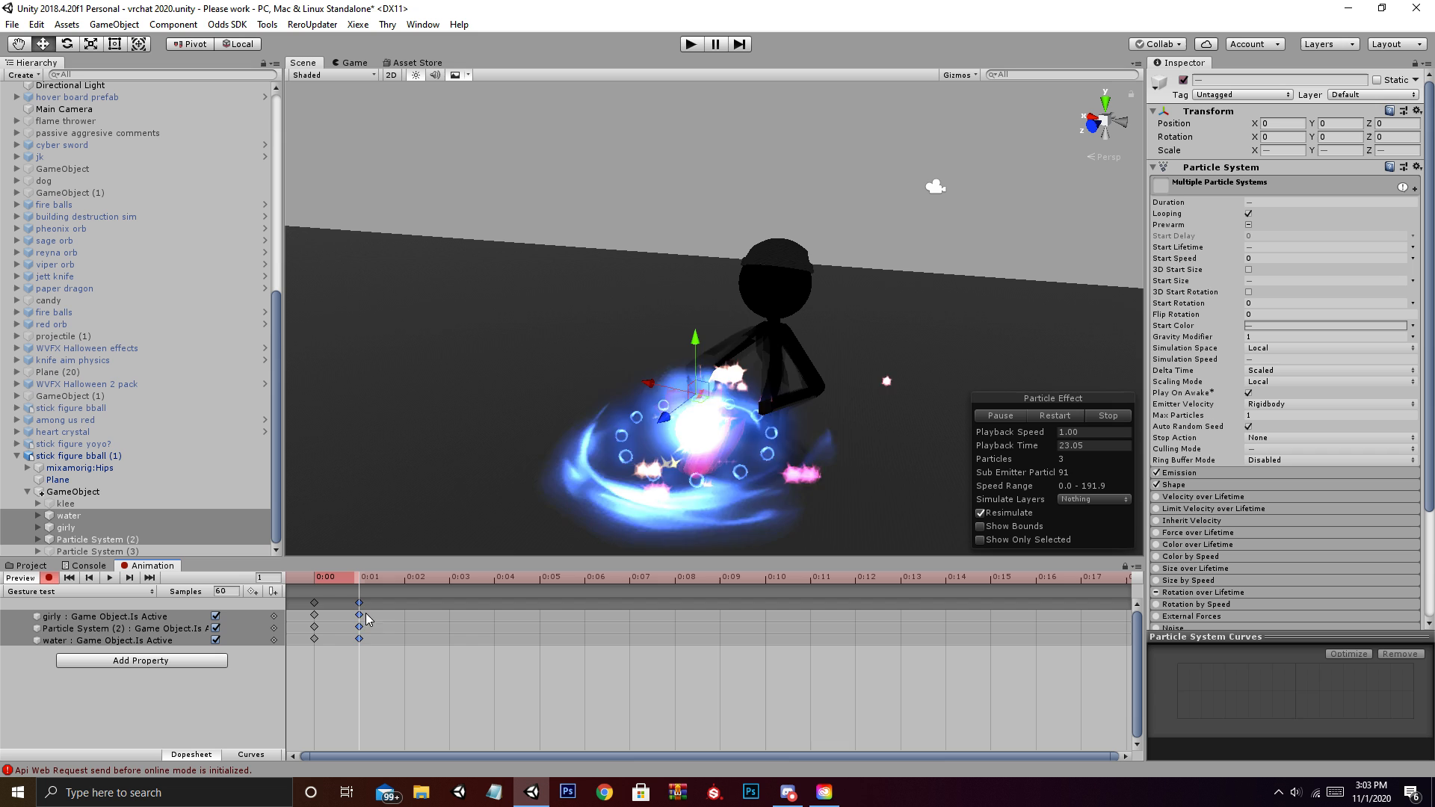
Return the timeline to frame 0, exit the animation preview and check the animation assets in New Folder
drag(320, 581, 315, 621)
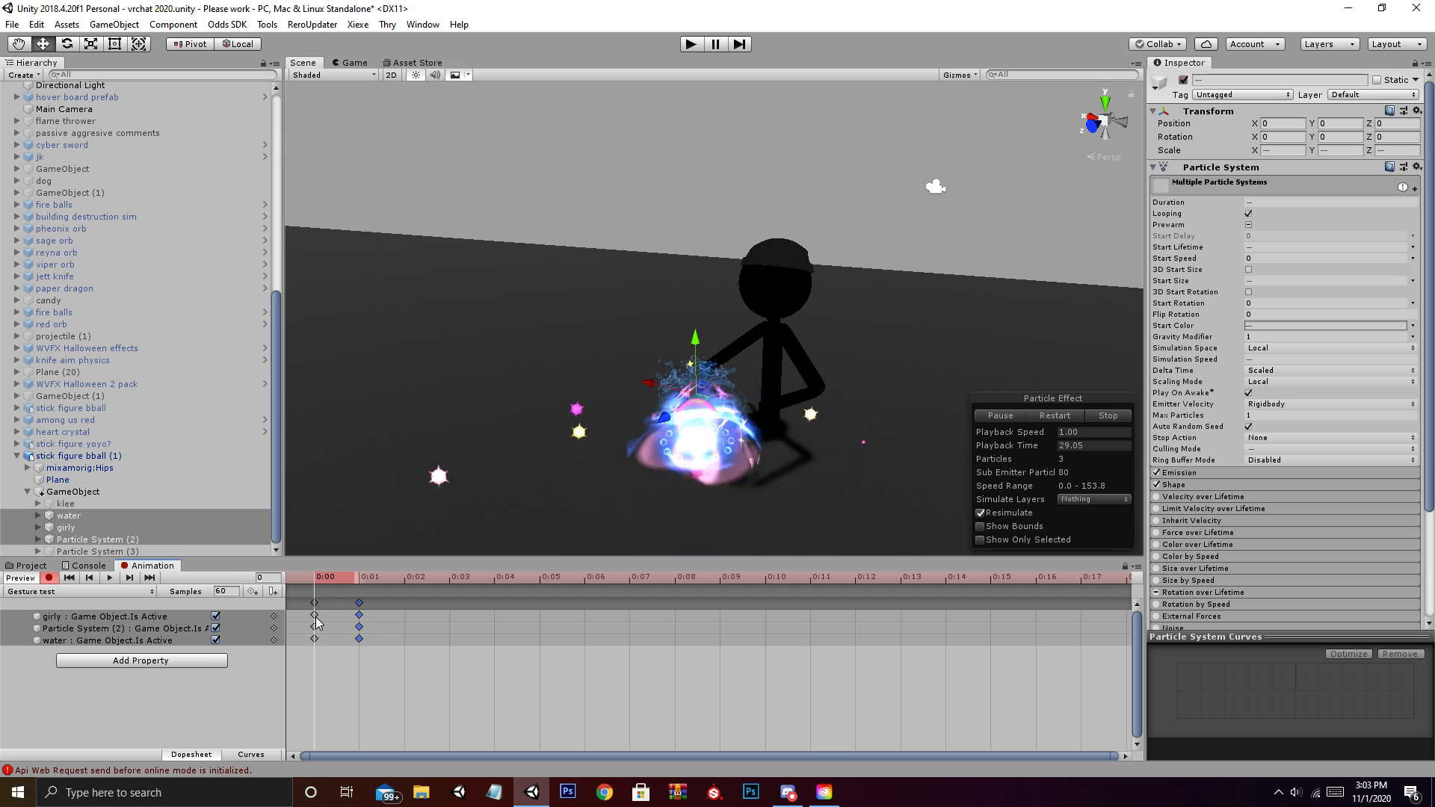
scroll(398, 632, down, 15)
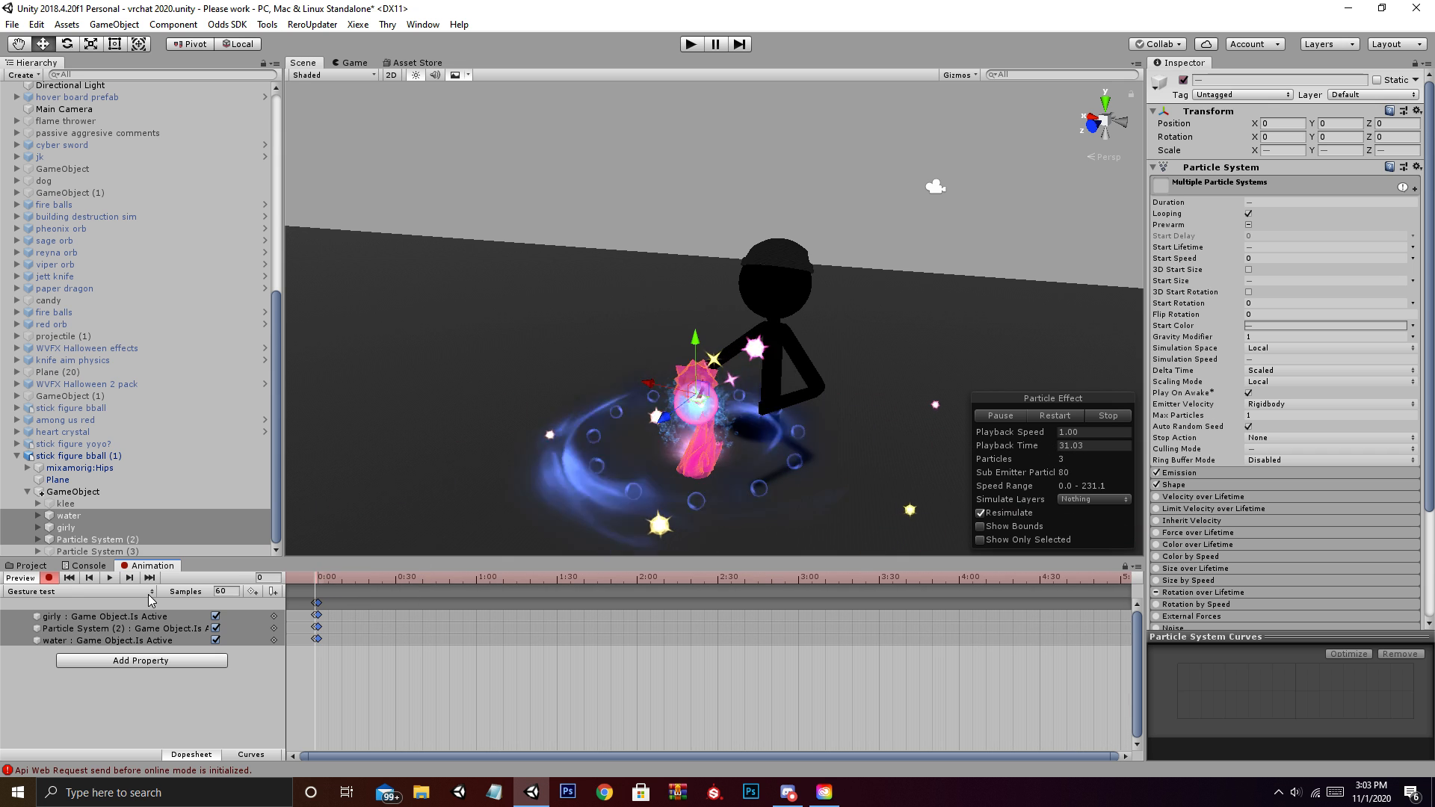
scroll(300, 619, up, 5)
scroll(300, 619, up, 10)
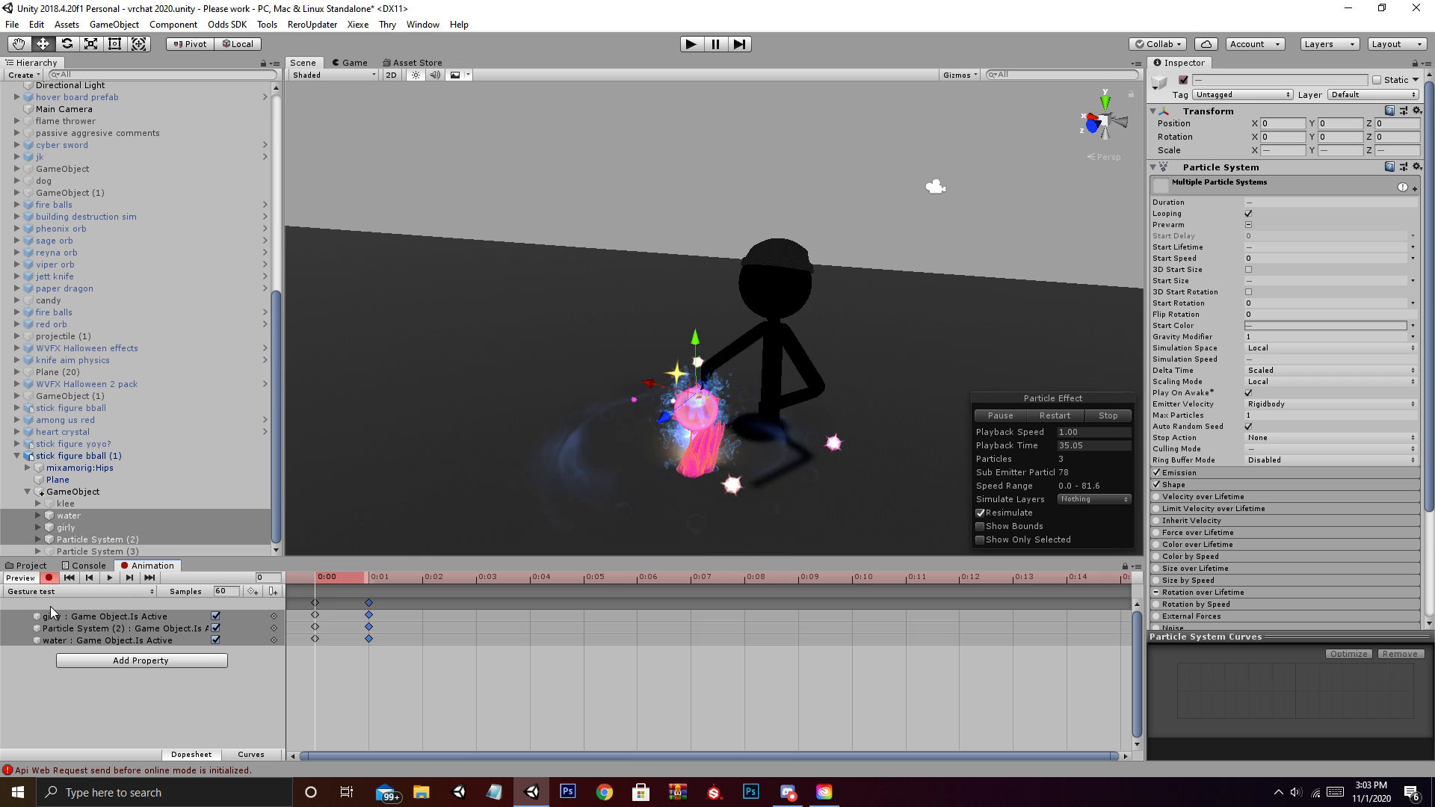
click(21, 579)
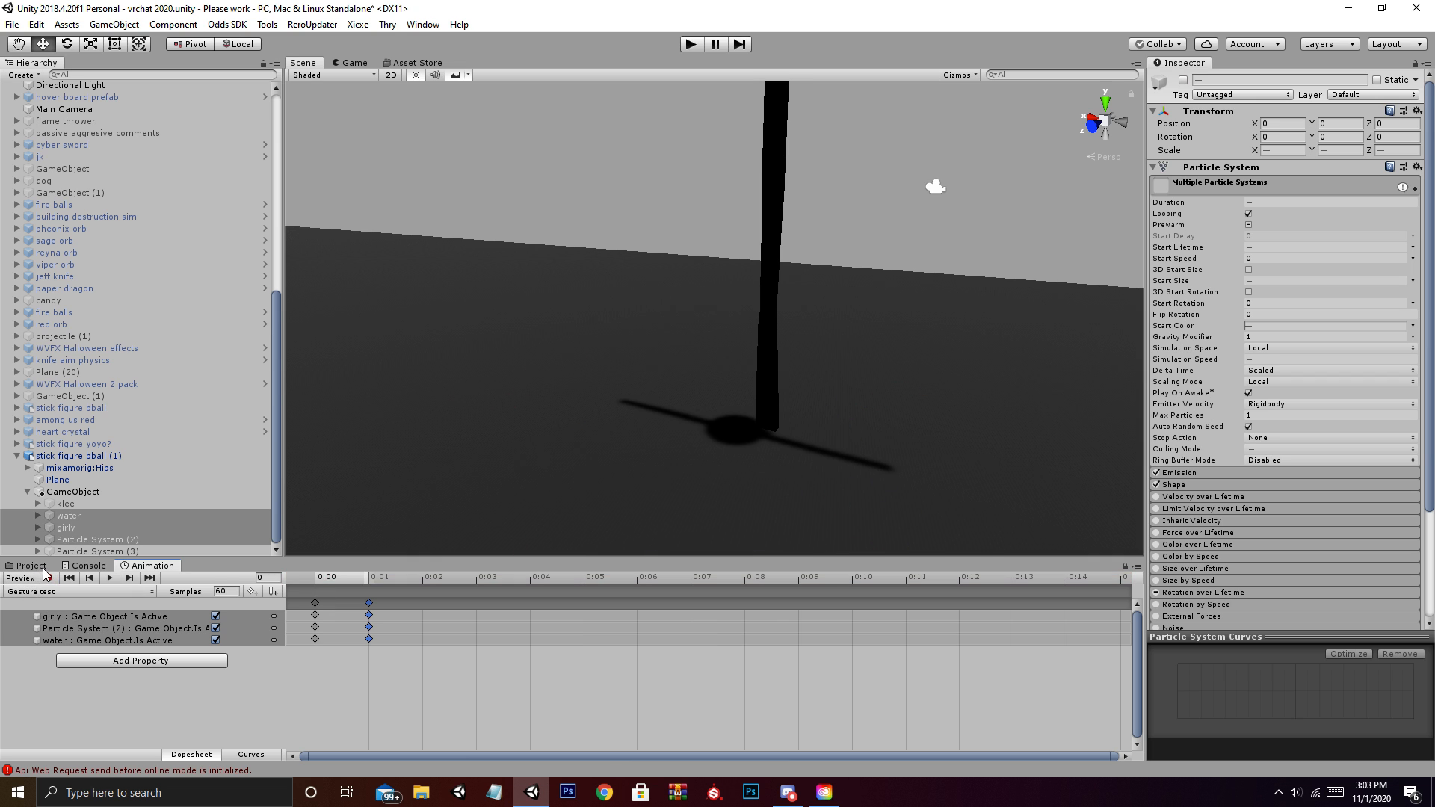
click(33, 566)
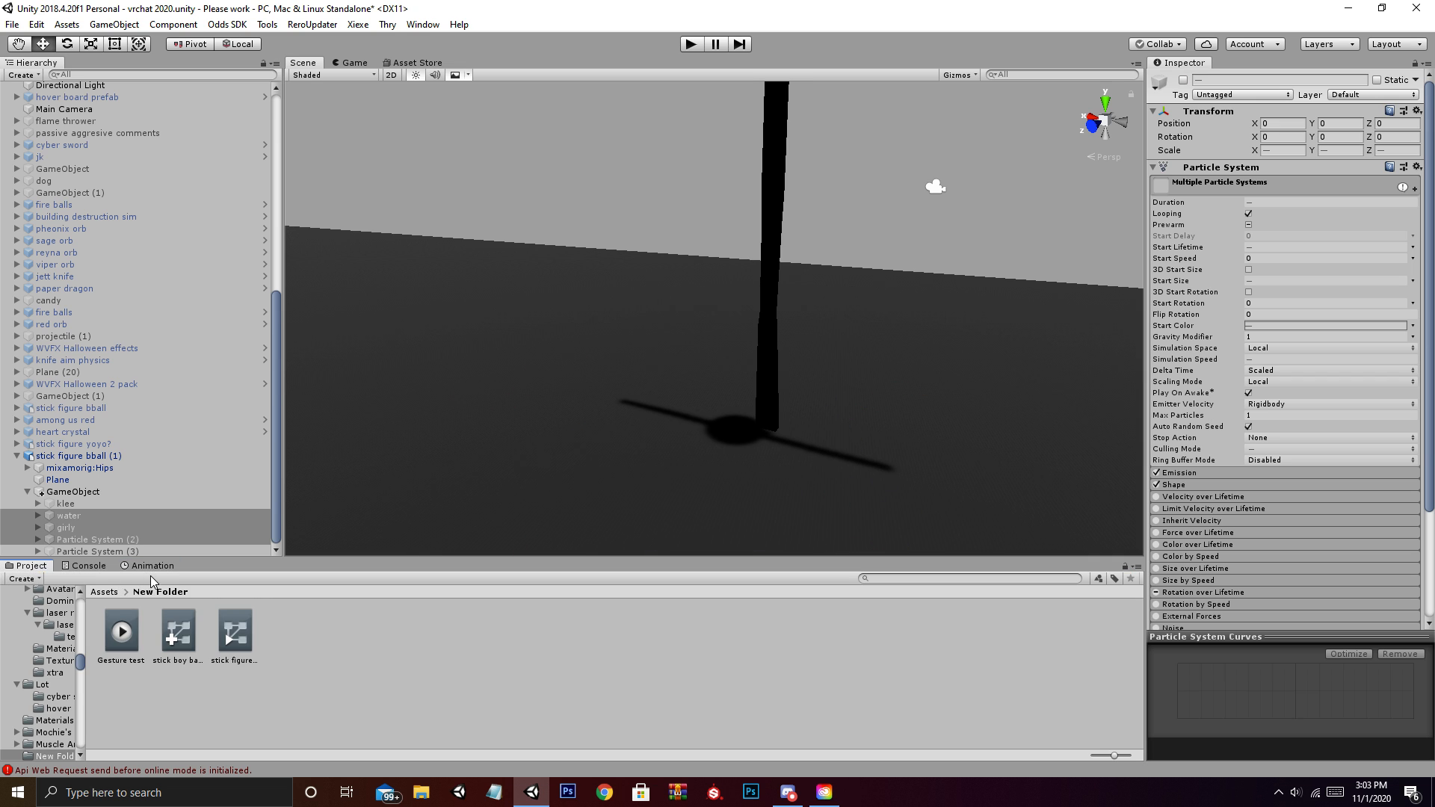
Preview the Gesture test animation and expand the duplicate's bone hierarchy from mixamorig:Hips down to mixamorig:RightHand
click(157, 567)
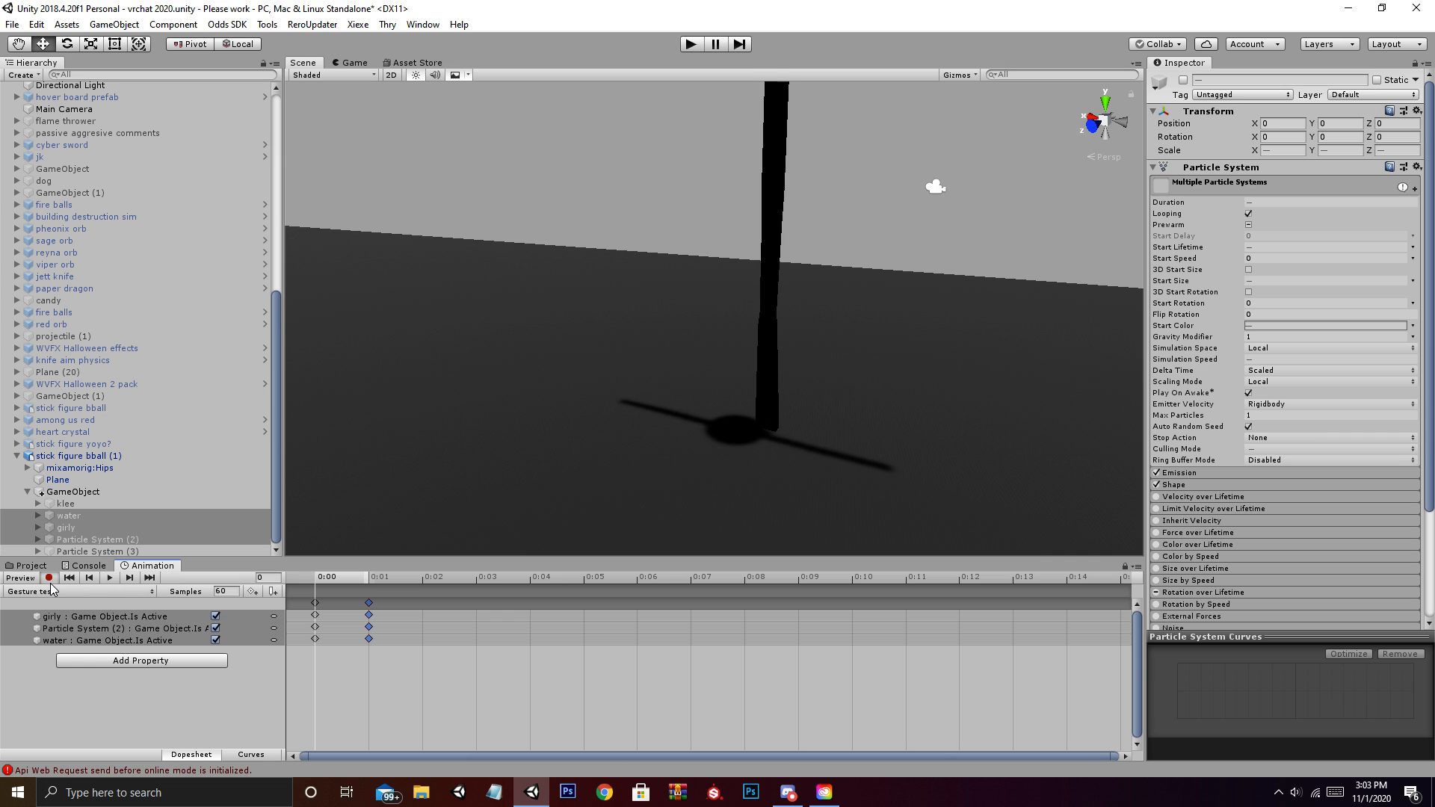
click(21, 579)
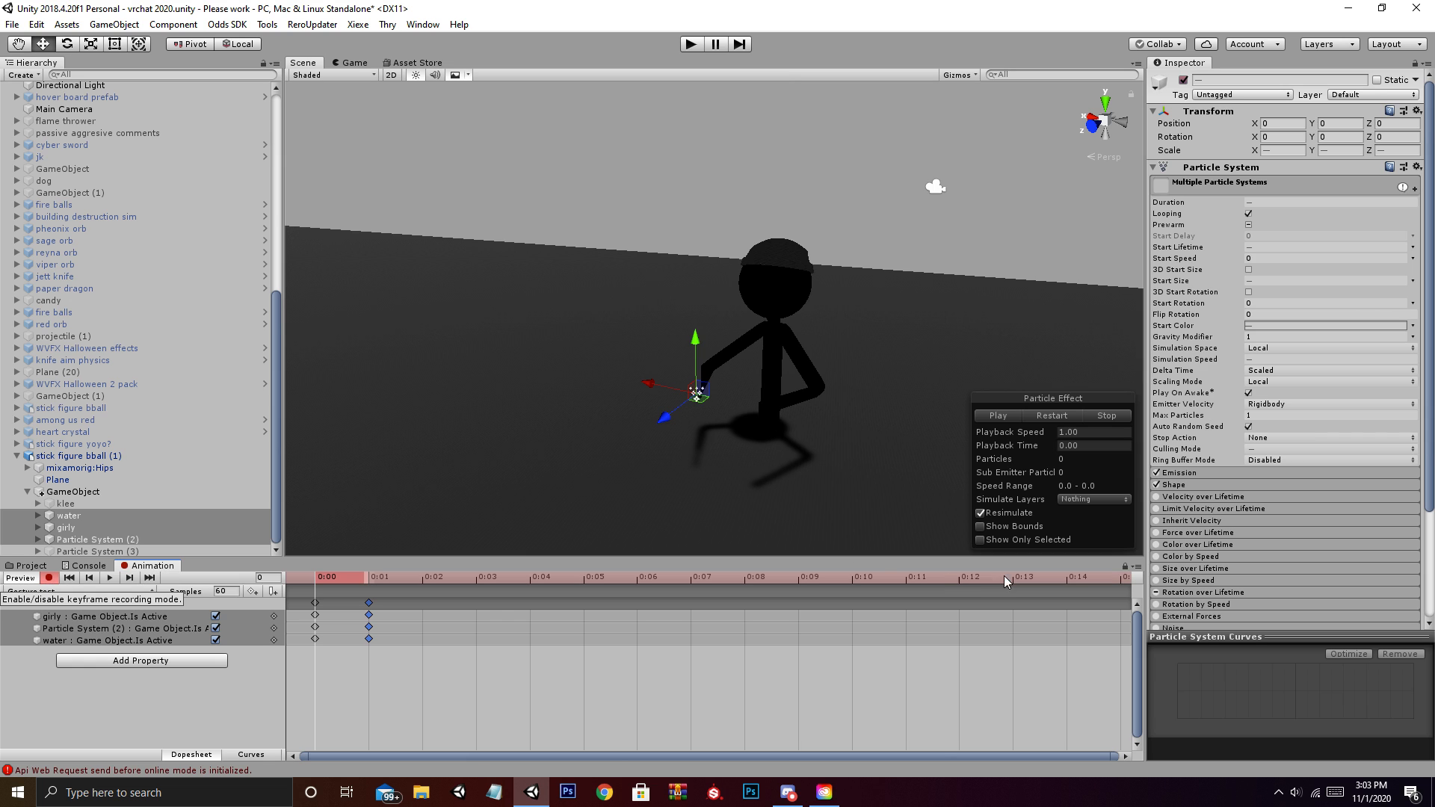
click(28, 468)
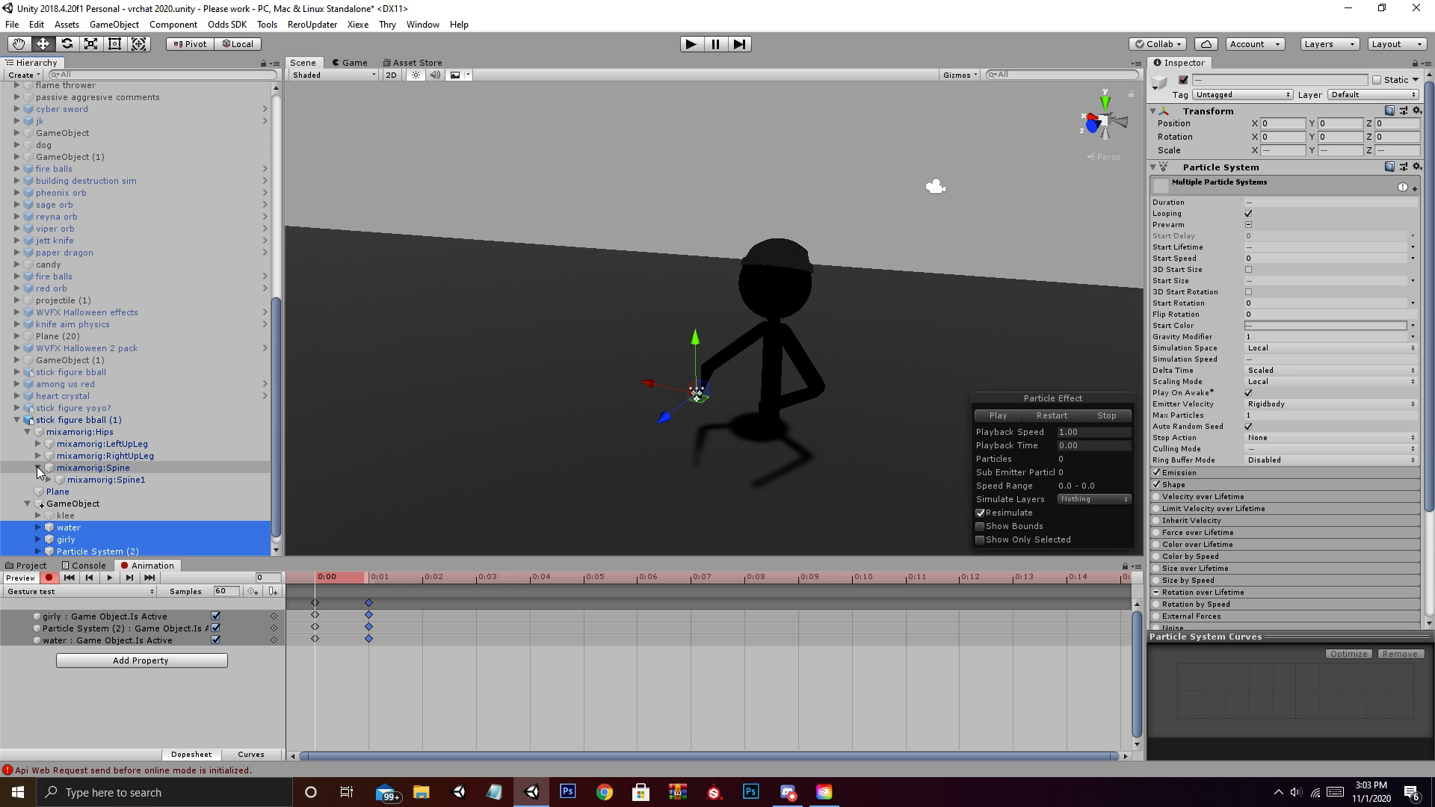
click(38, 468)
click(49, 468)
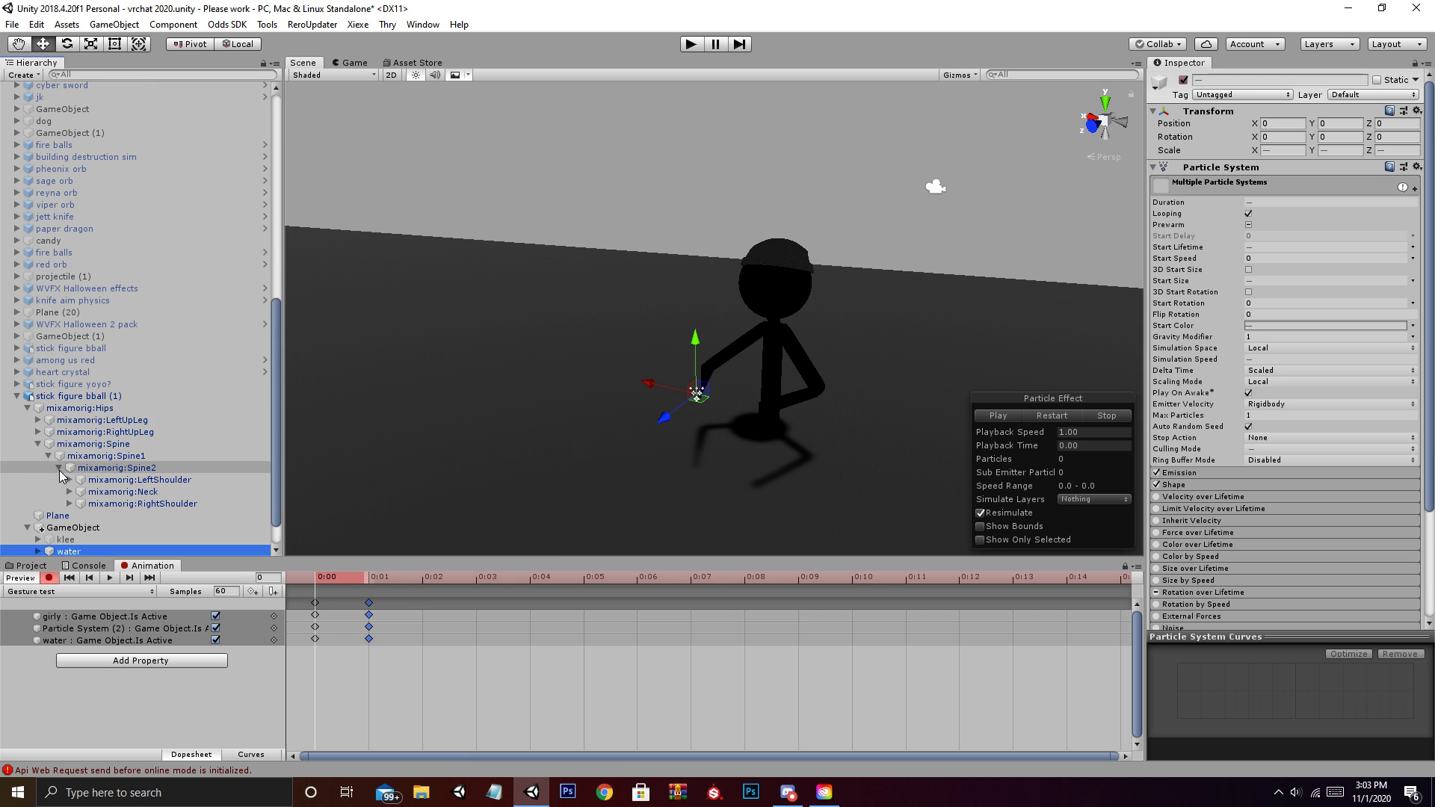
click(59, 468)
click(69, 468)
click(80, 468)
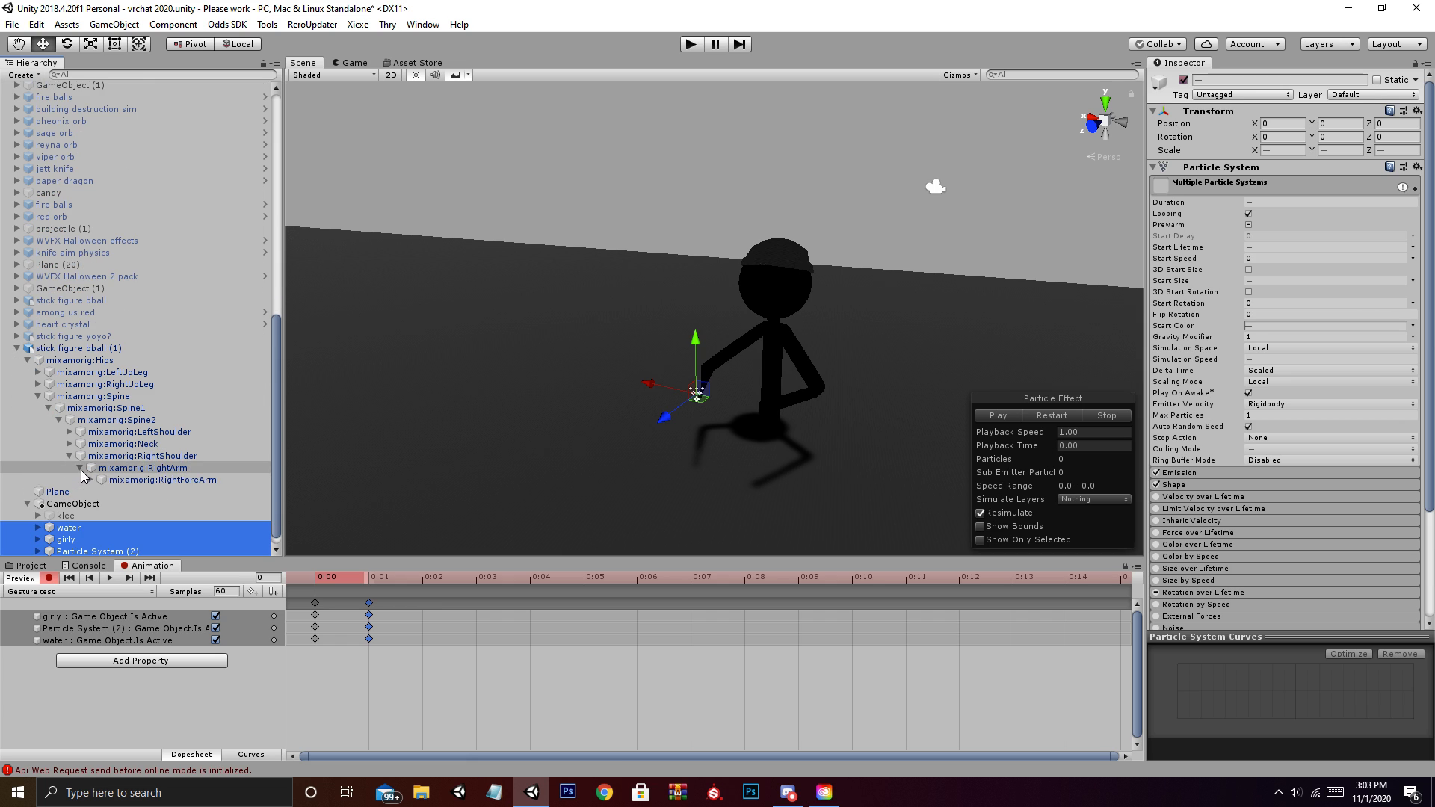
click(91, 480)
click(101, 492)
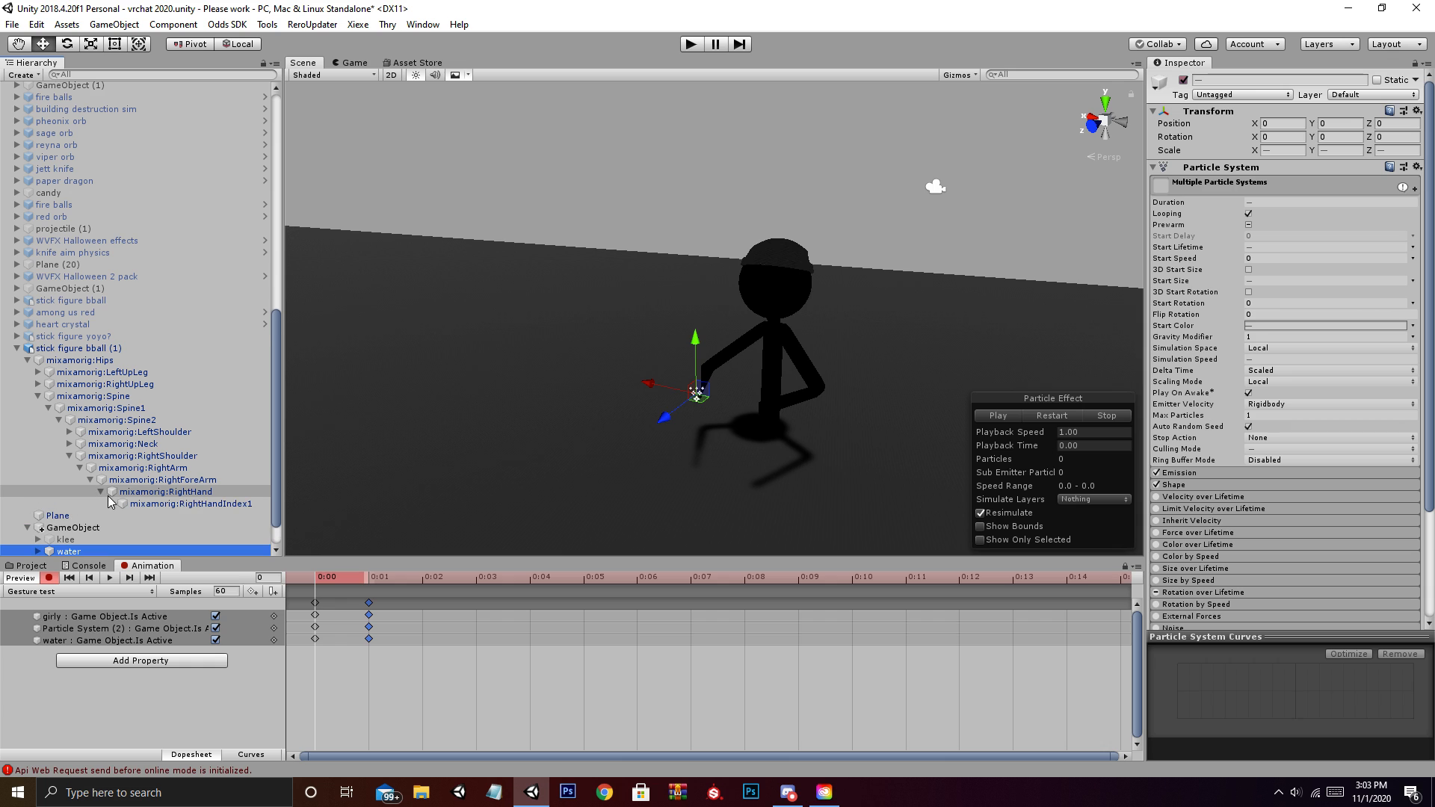
Inspect the mixamorig:RightHand bone and its child mixamorig:RightHandIndex1 on the duplicate avatar
click(149, 457)
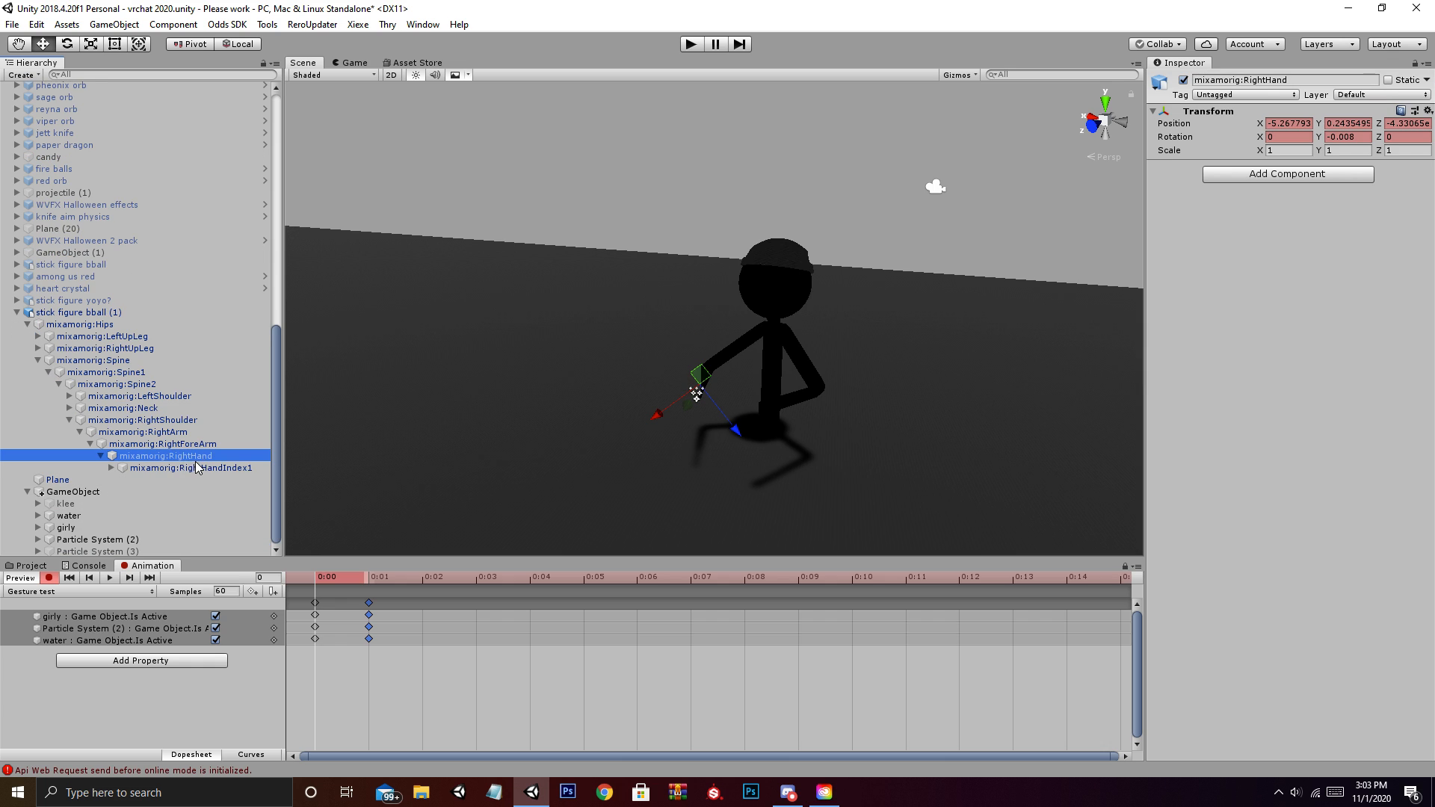
click(112, 469)
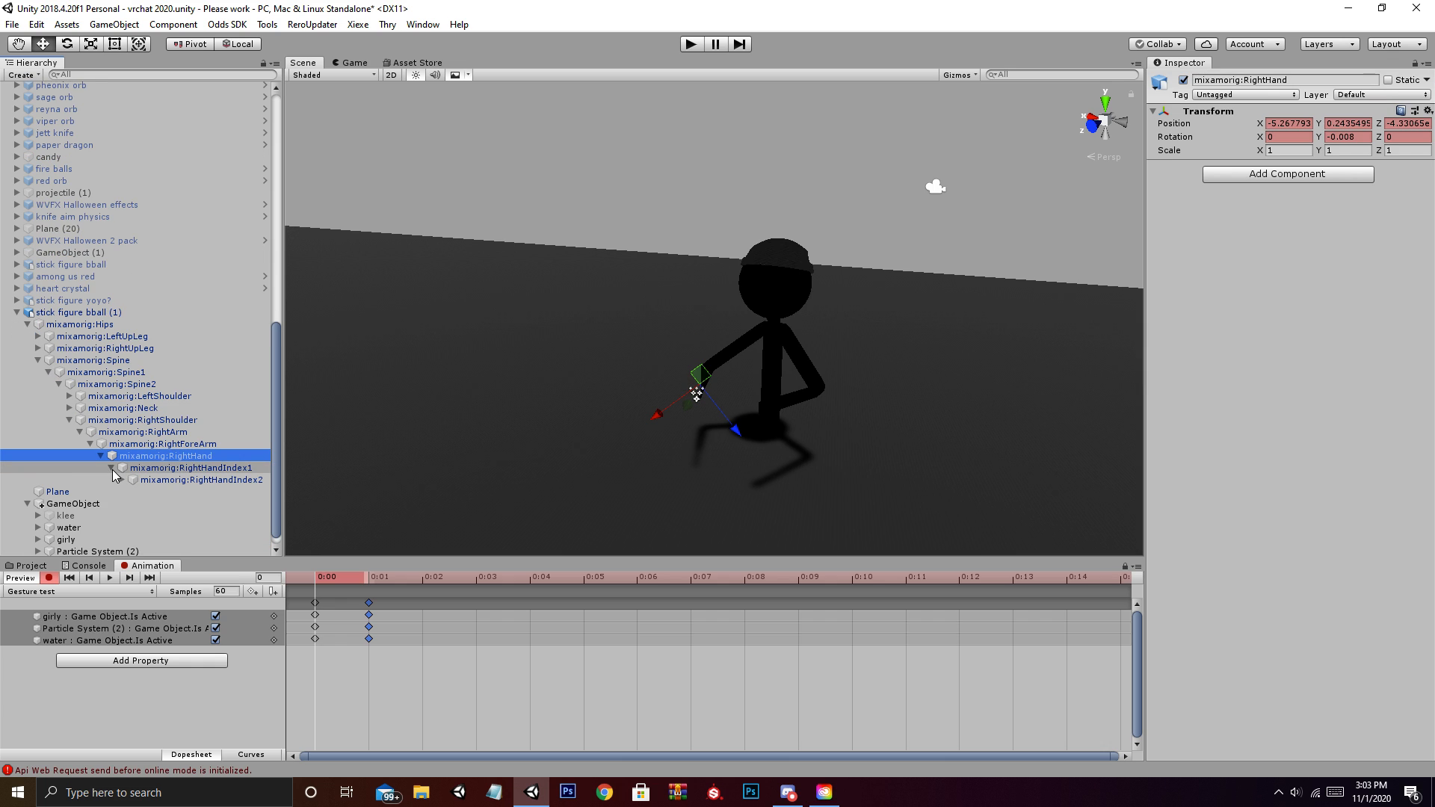
click(112, 468)
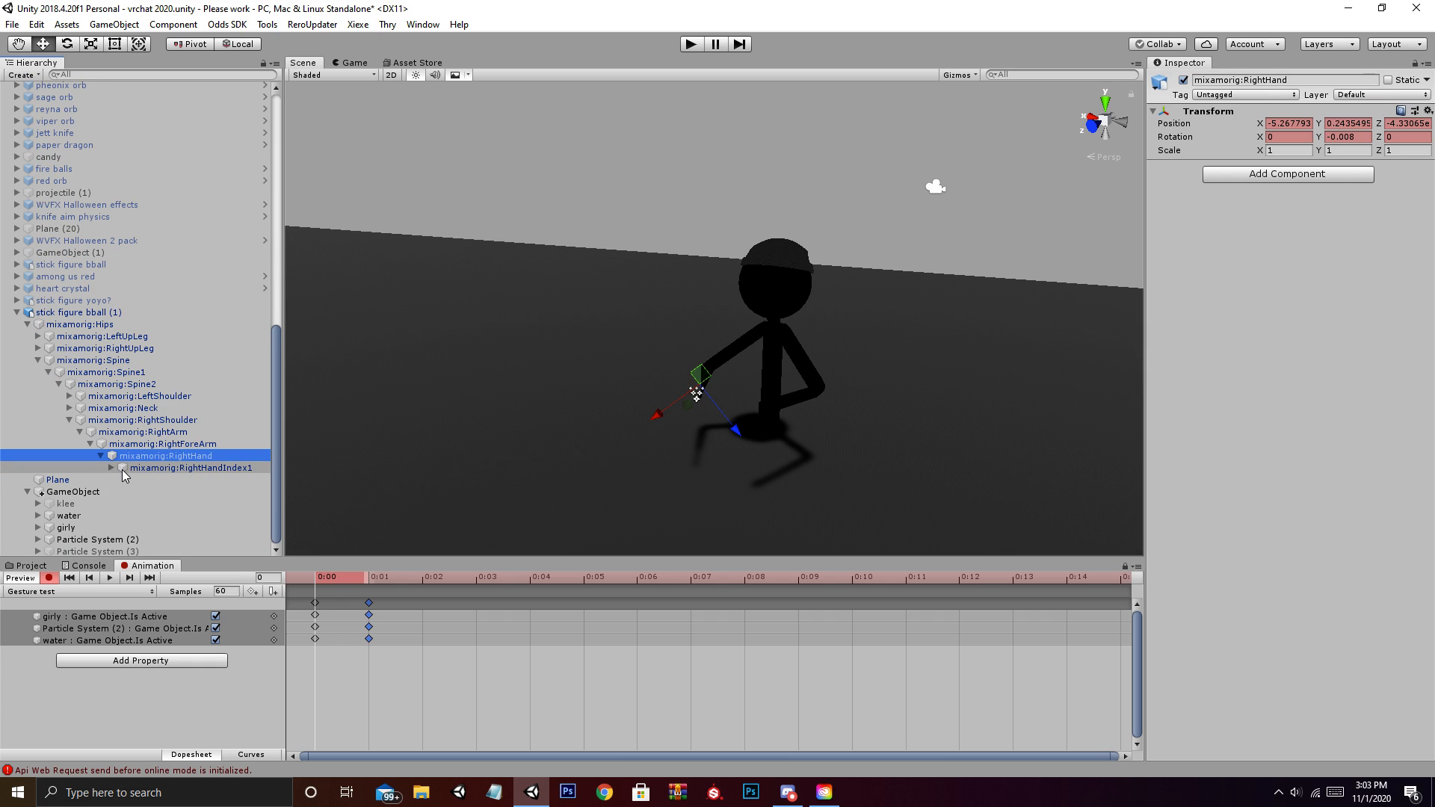
click(164, 465)
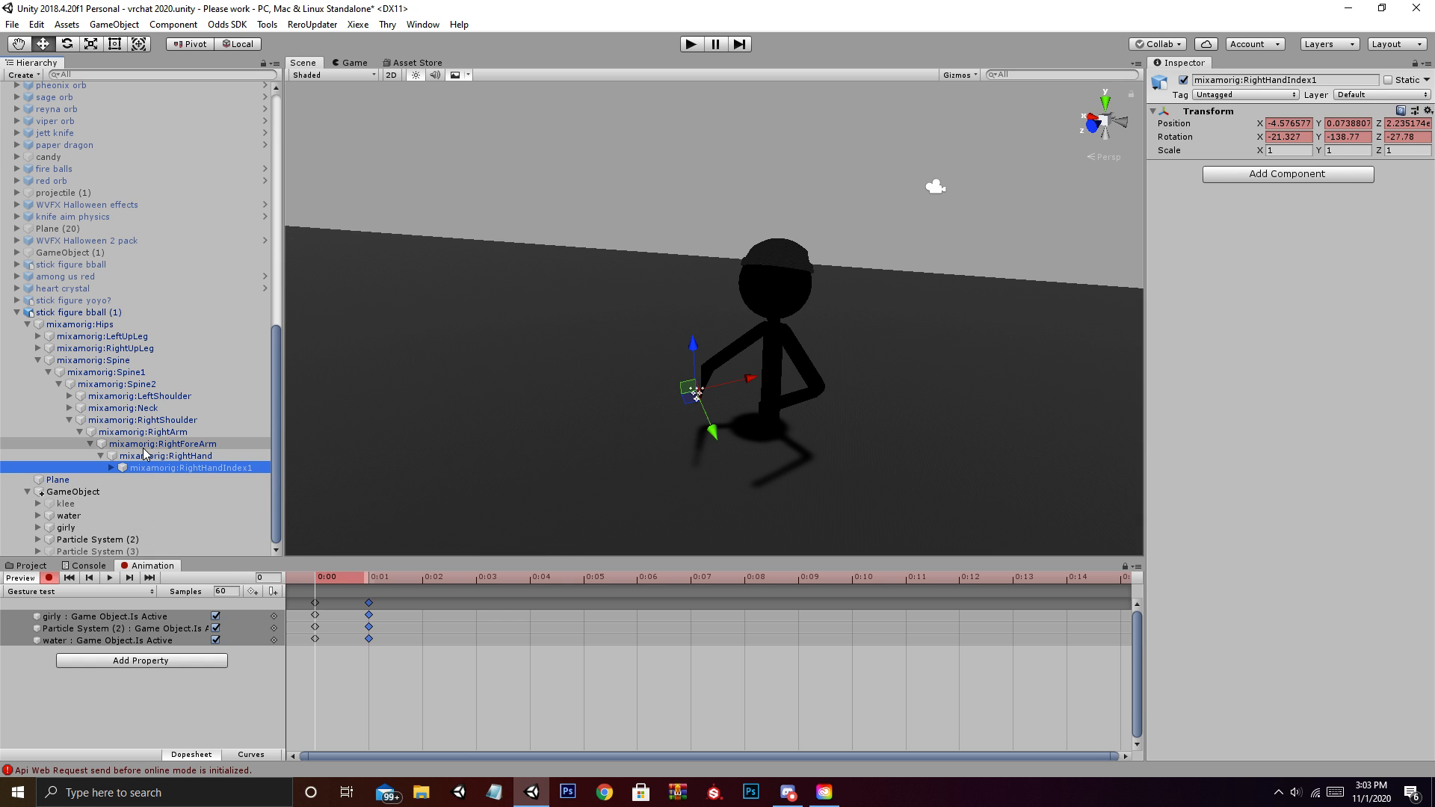
Exit the animation preview and delete the duplicate stick figure bball (1) from the scene
click(22, 313)
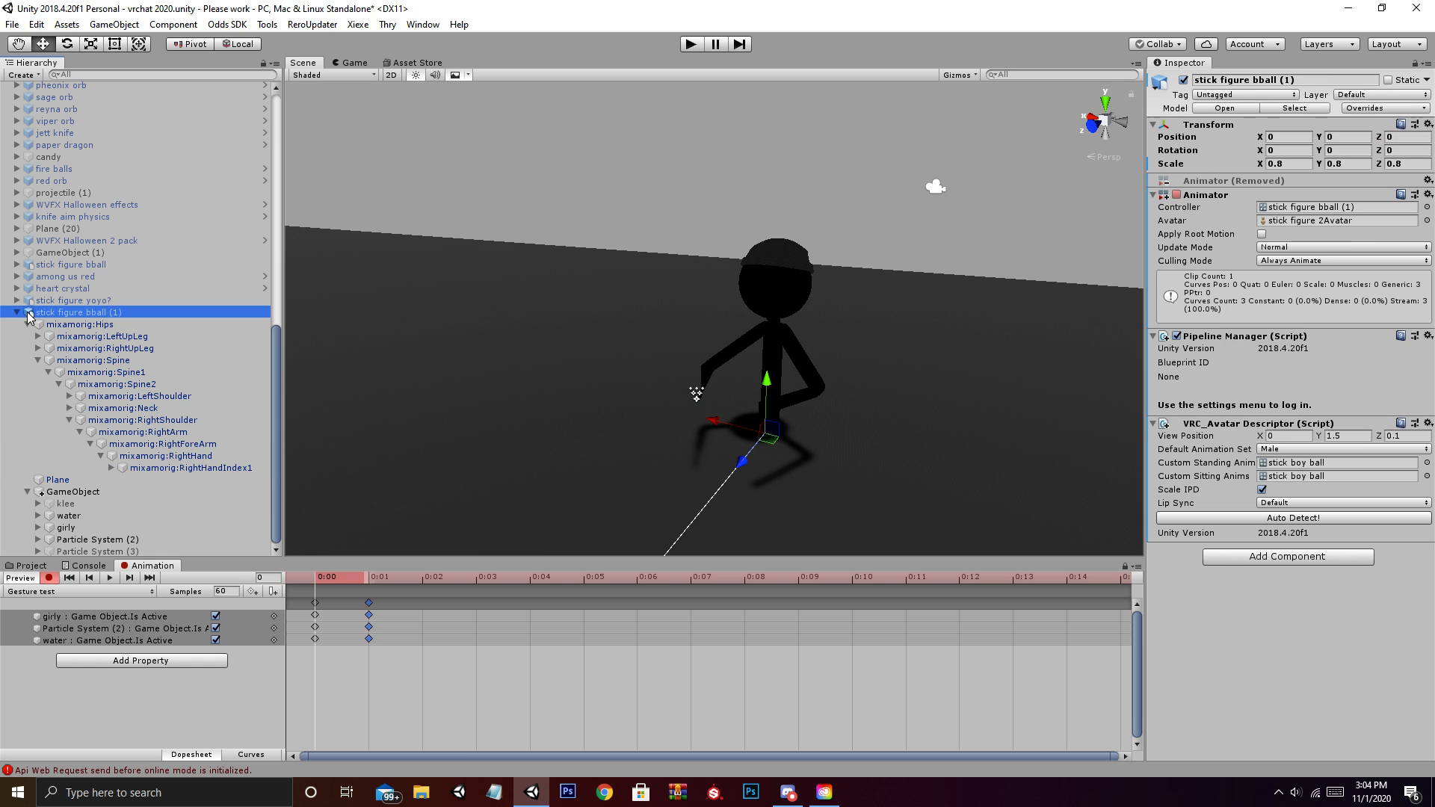
click(23, 578)
click(27, 566)
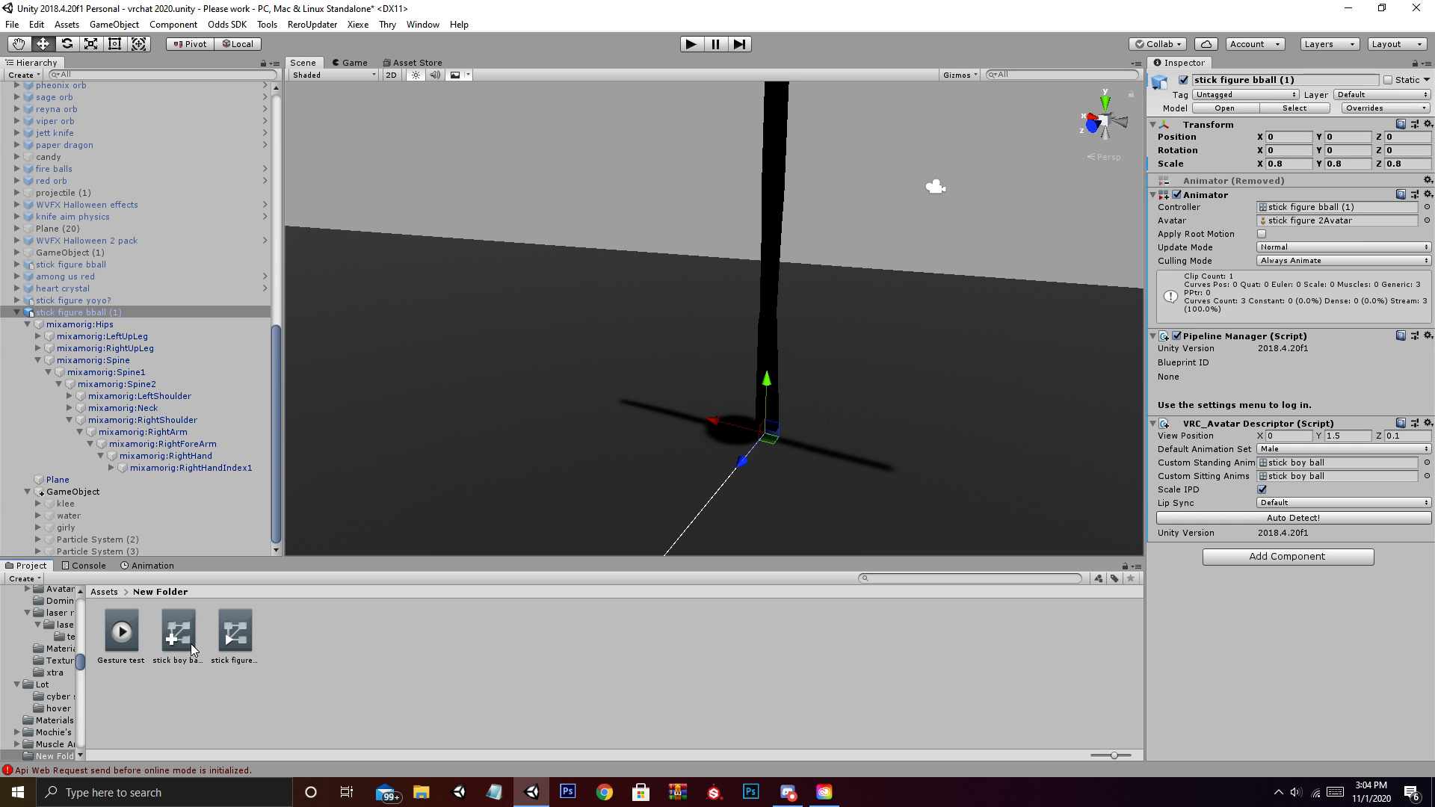
click(17, 313)
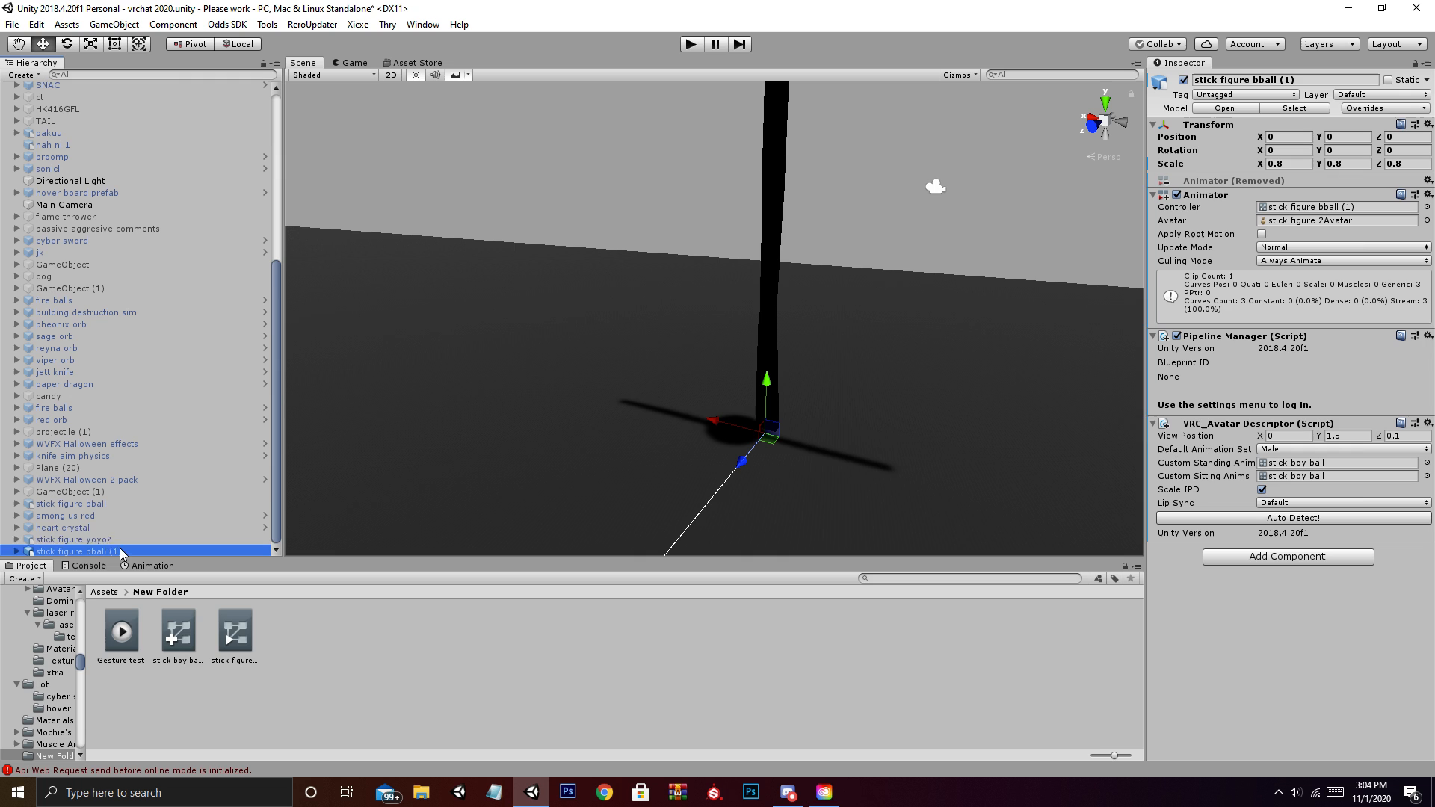
key(Delete)
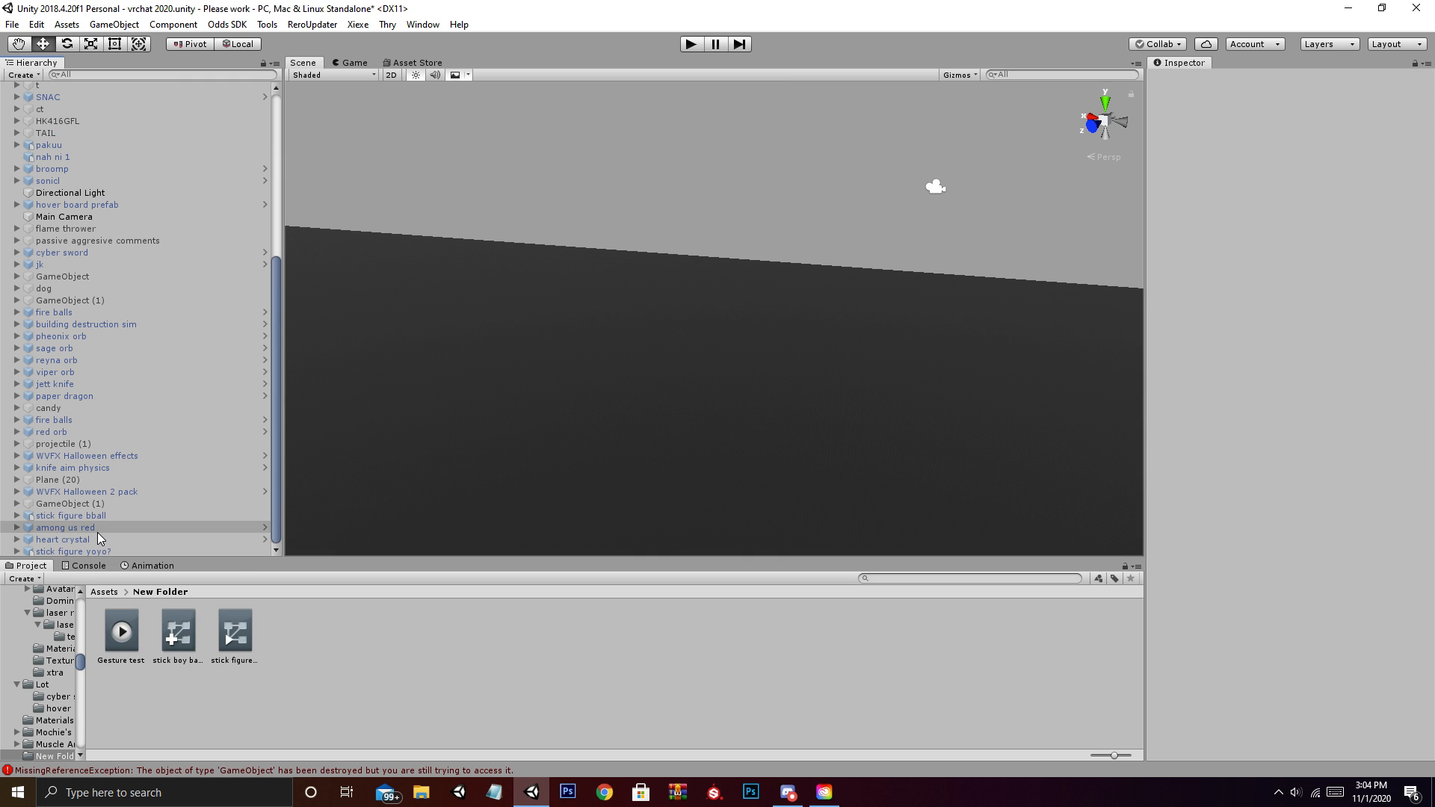
Reactivate the original stick figure bball avatar and frame it in the scene
click(82, 516)
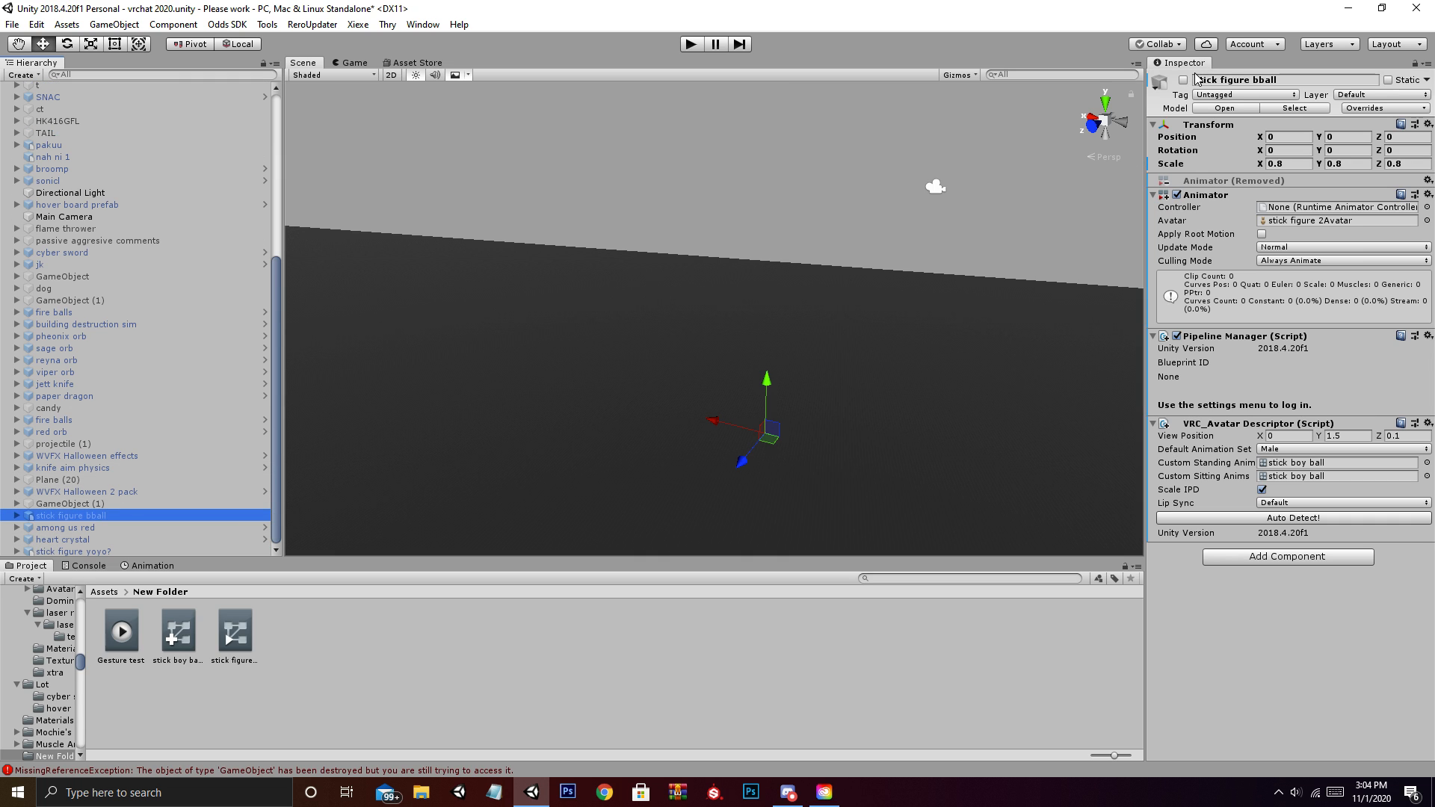
click(1183, 80)
key(f)
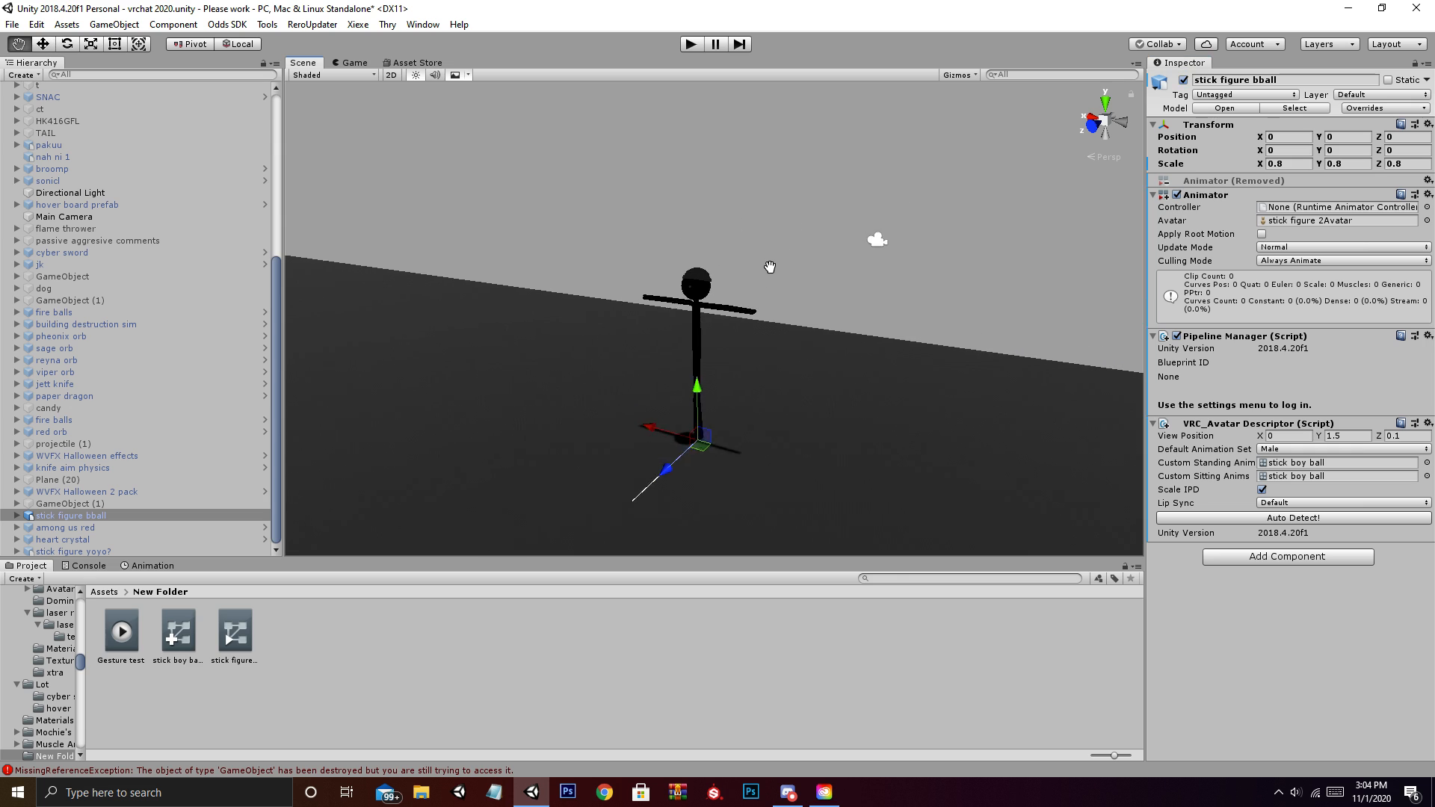
Delete the stick figure bball (1) animator controller from New Folder
click(247, 633)
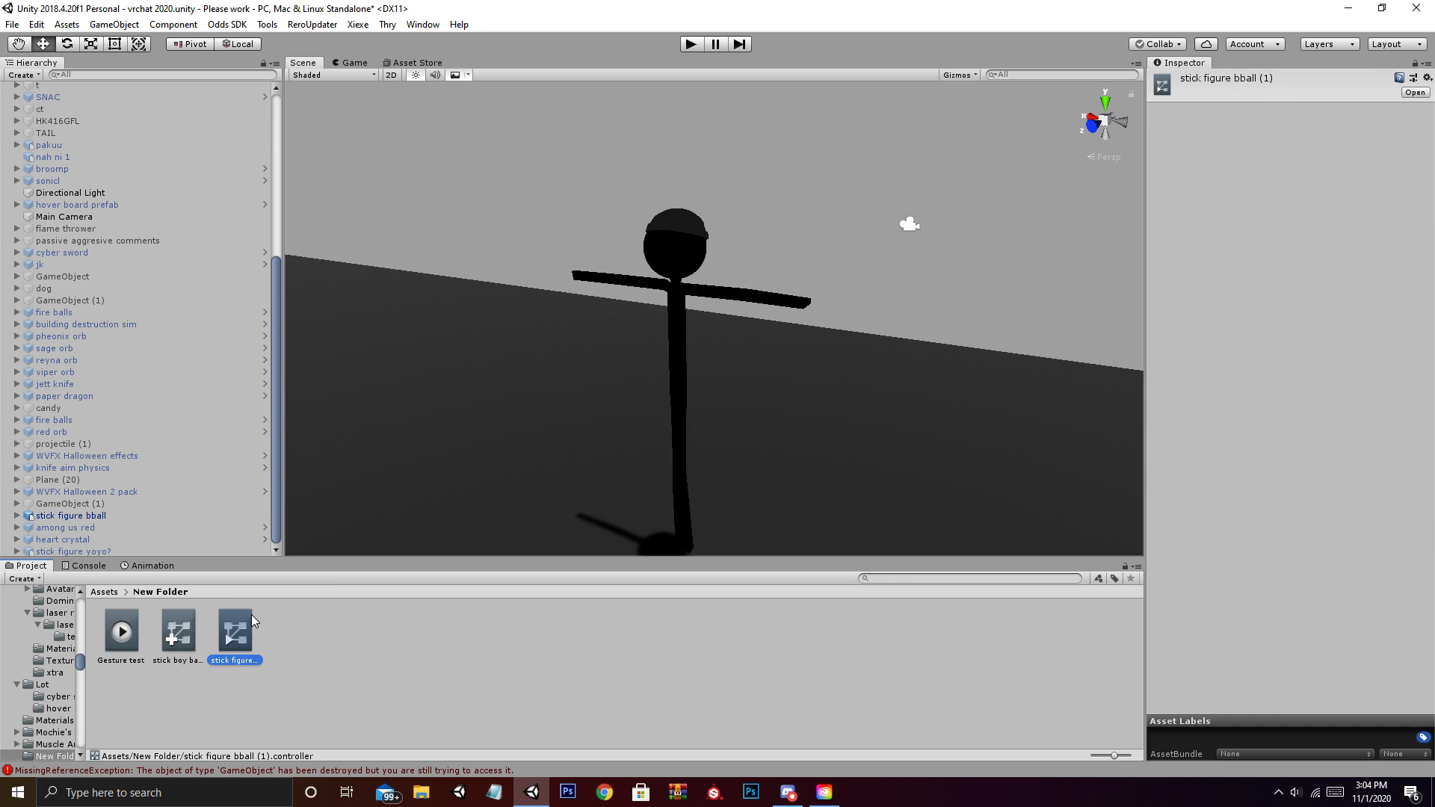
key(Delete)
click(745, 421)
mouse_move(442, 478)
middle_down()
mouse_move(457, 479)
mouse_move(436, 477)
middle_up()
scroll(450, 476, up, 3)
scroll(448, 476, down, 3)
scroll(458, 479, up, 2)
scroll(458, 479, down, 2)
scroll(436, 477, up, 4)
scroll(513, 339, down, 4)
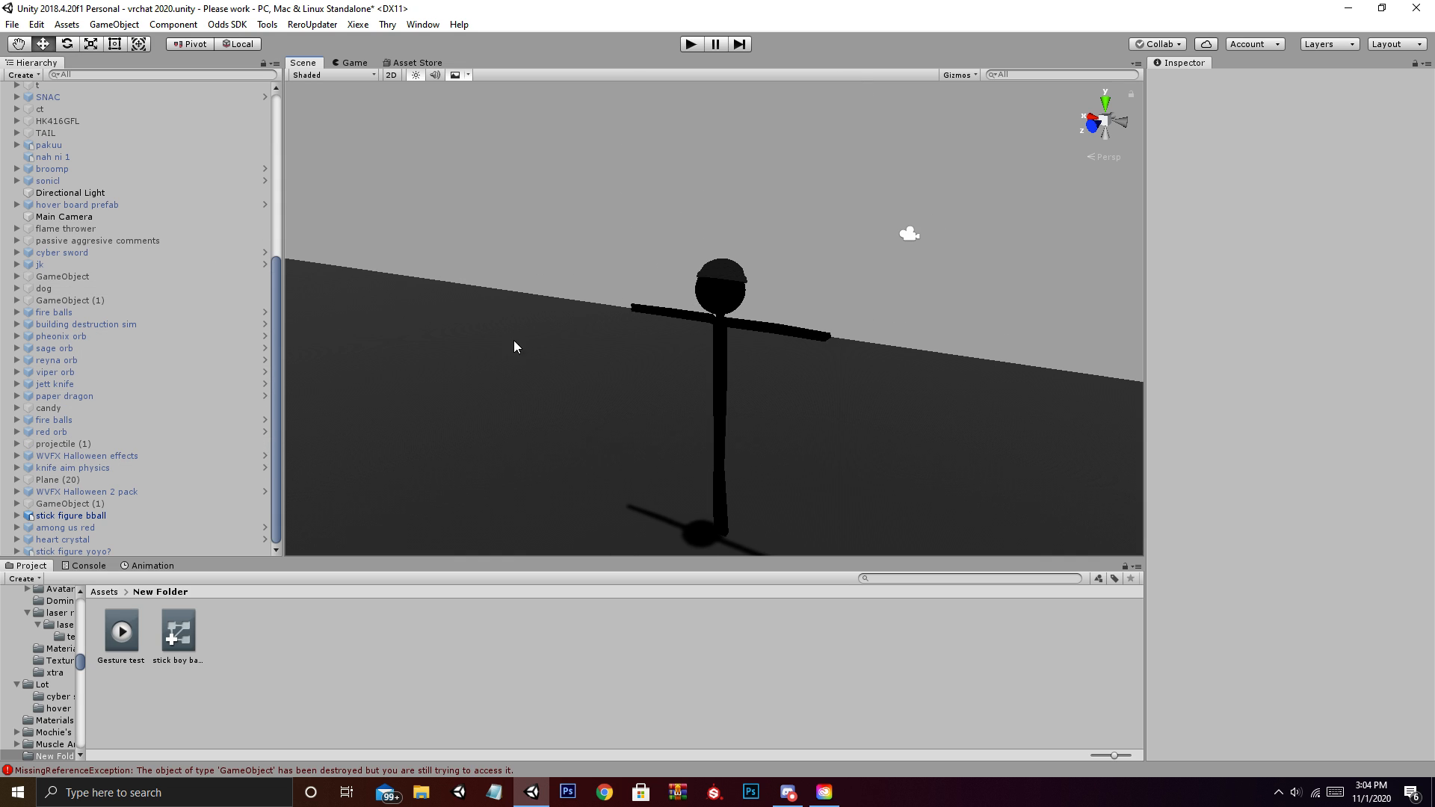
scroll(488, 361, up, 2)
scroll(452, 397, down, 2)
scroll(455, 406, up, 1)
scroll(455, 406, up, 2)
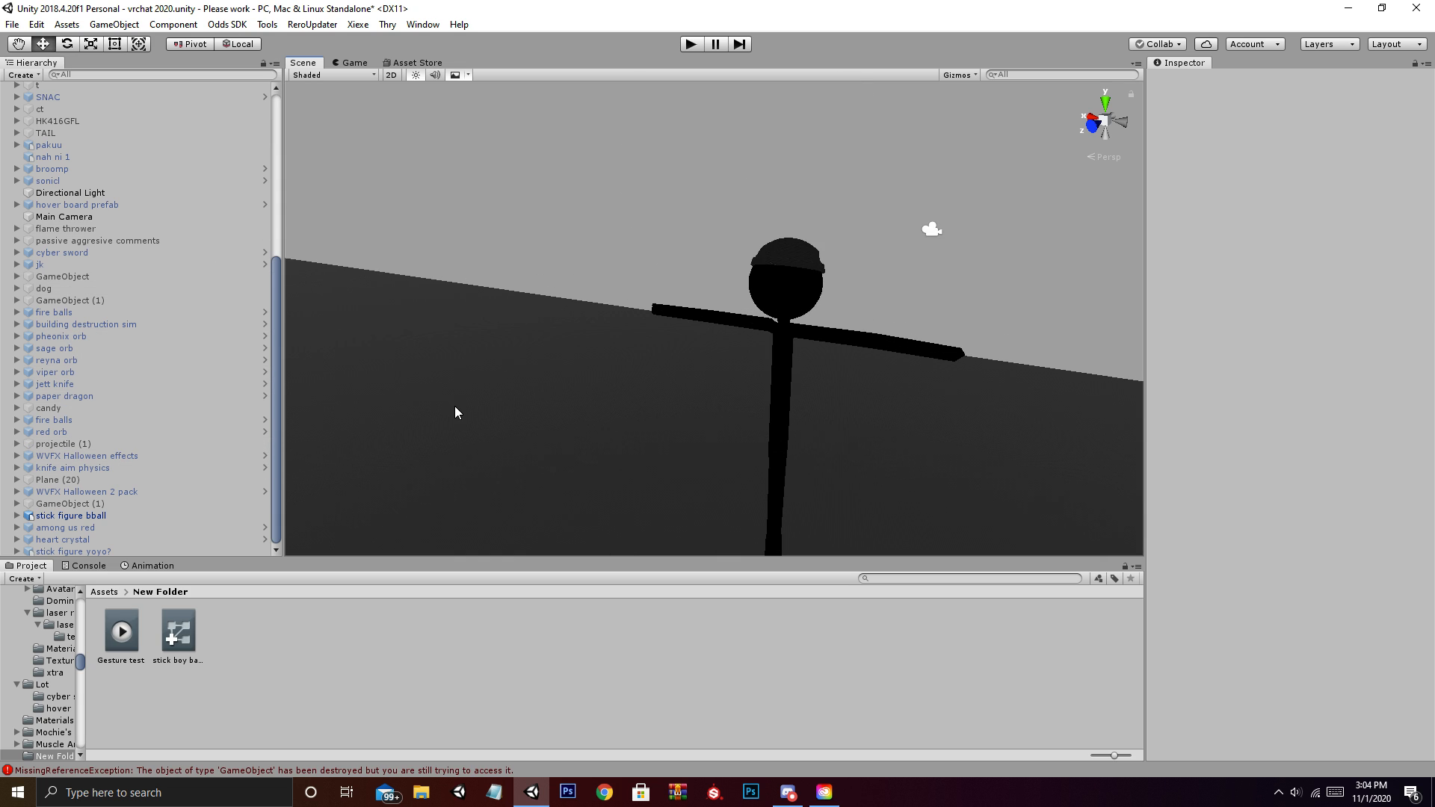
Check the Gesture test clip, then locate the override controller assigned to stick figure bball's Custom Standing Anims
mouse_move(115, 635)
mouse_down()
mouse_move(92, 519)
mouse_move(82, 555)
mouse_move(119, 631)
mouse_up()
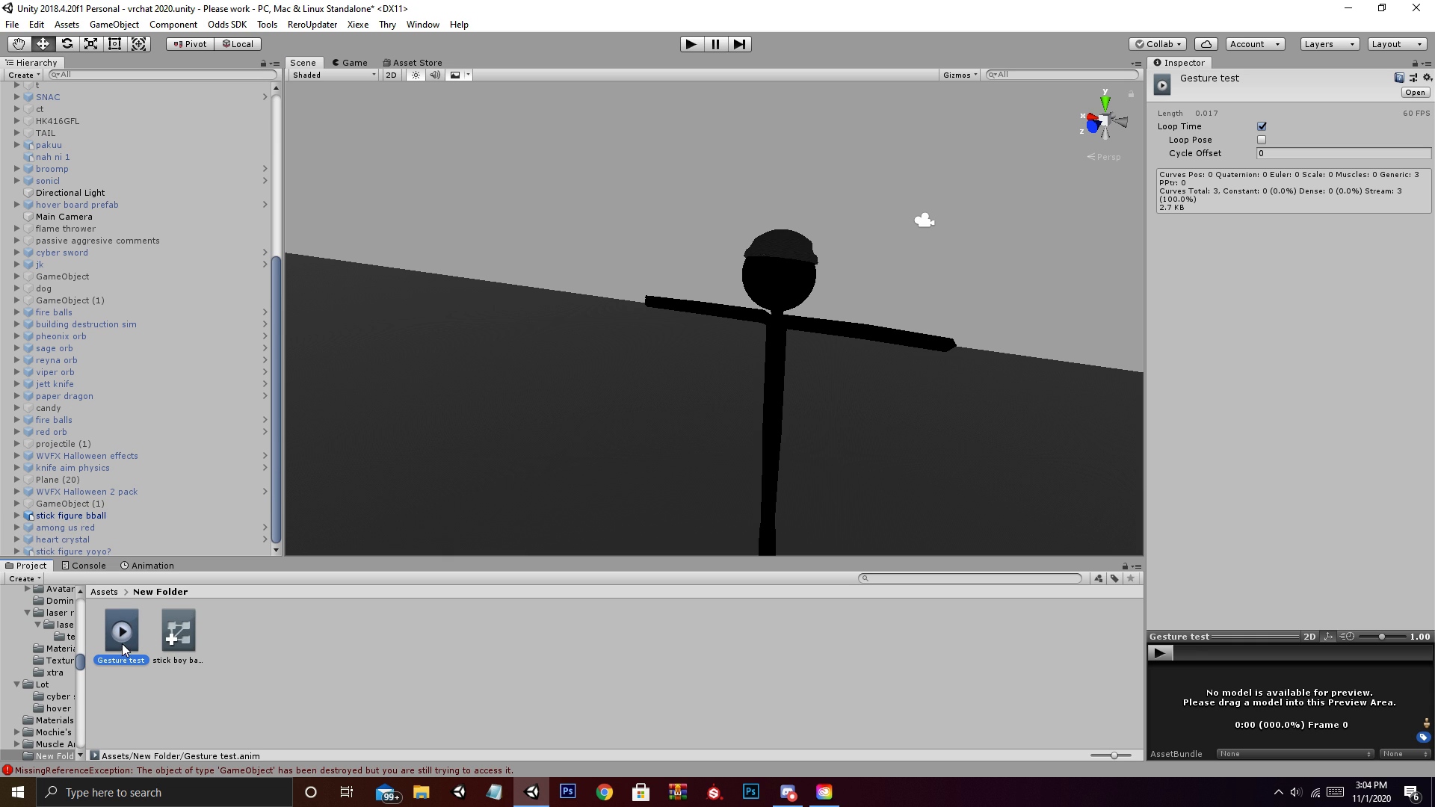
click(71, 516)
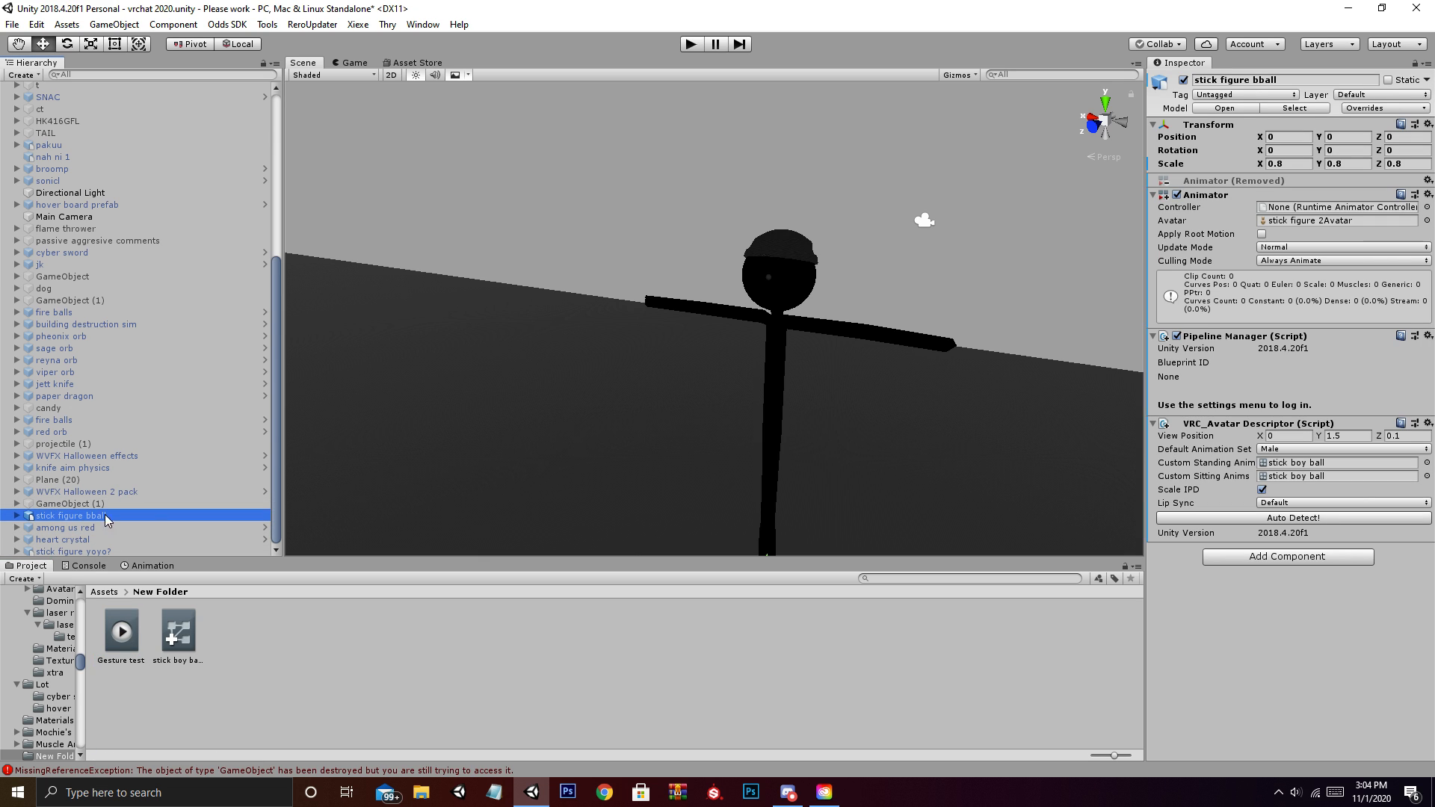
scroll(500, 443, down, 5)
scroll(500, 442, up, 2)
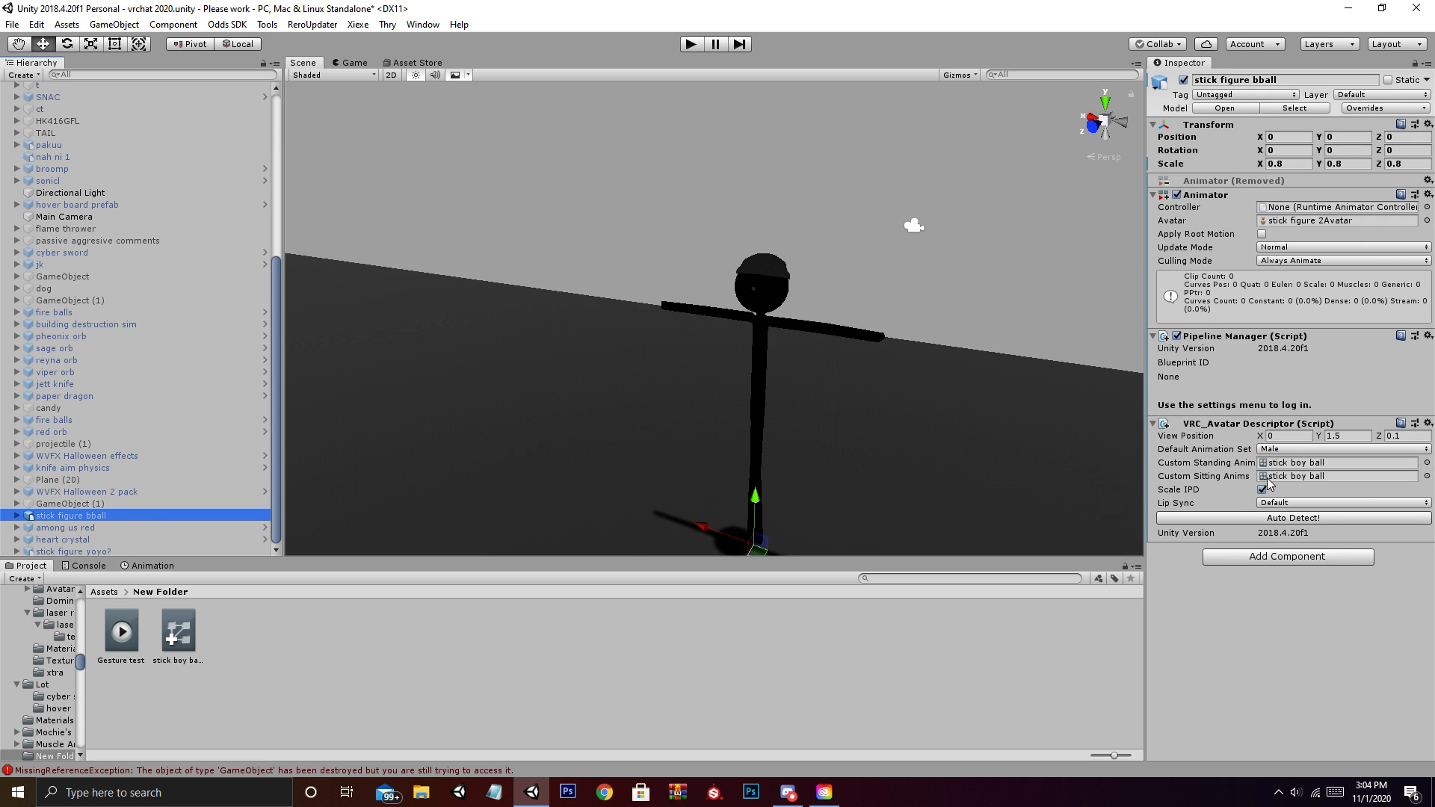
click(1293, 463)
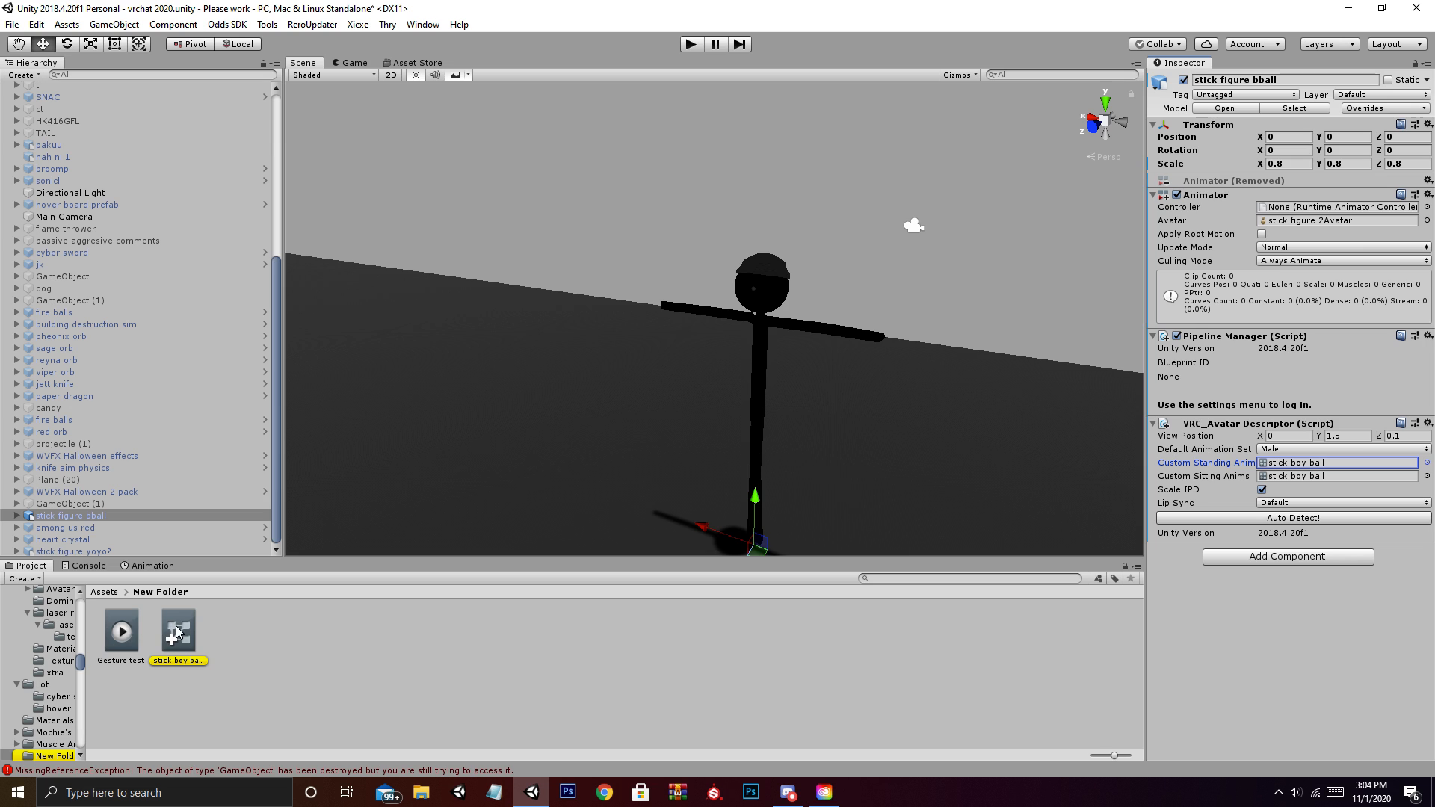
Assign the Gesture test clip to the ROCKNROLL override of the stick boy ball override controller
click(179, 634)
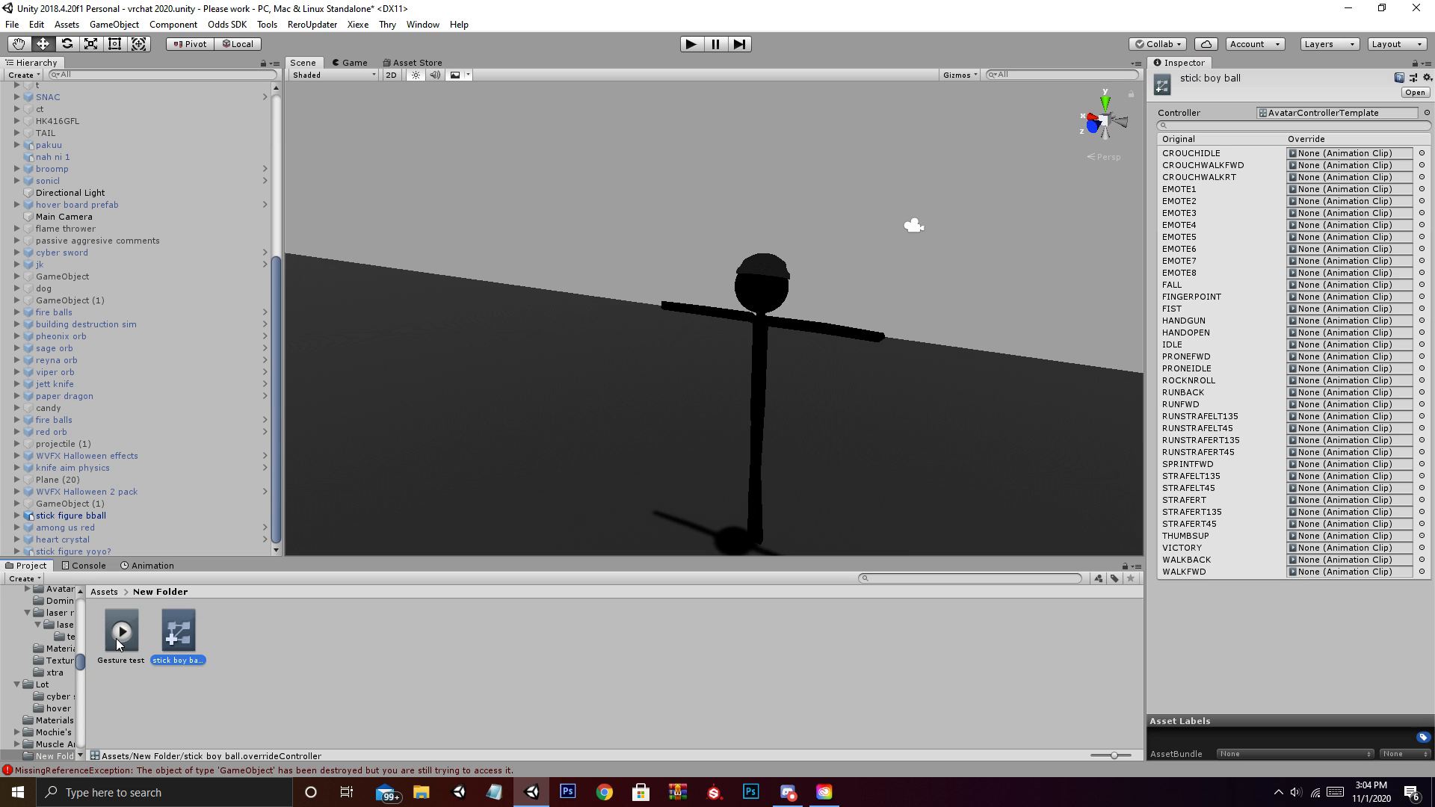
drag(117, 643, 1343, 386)
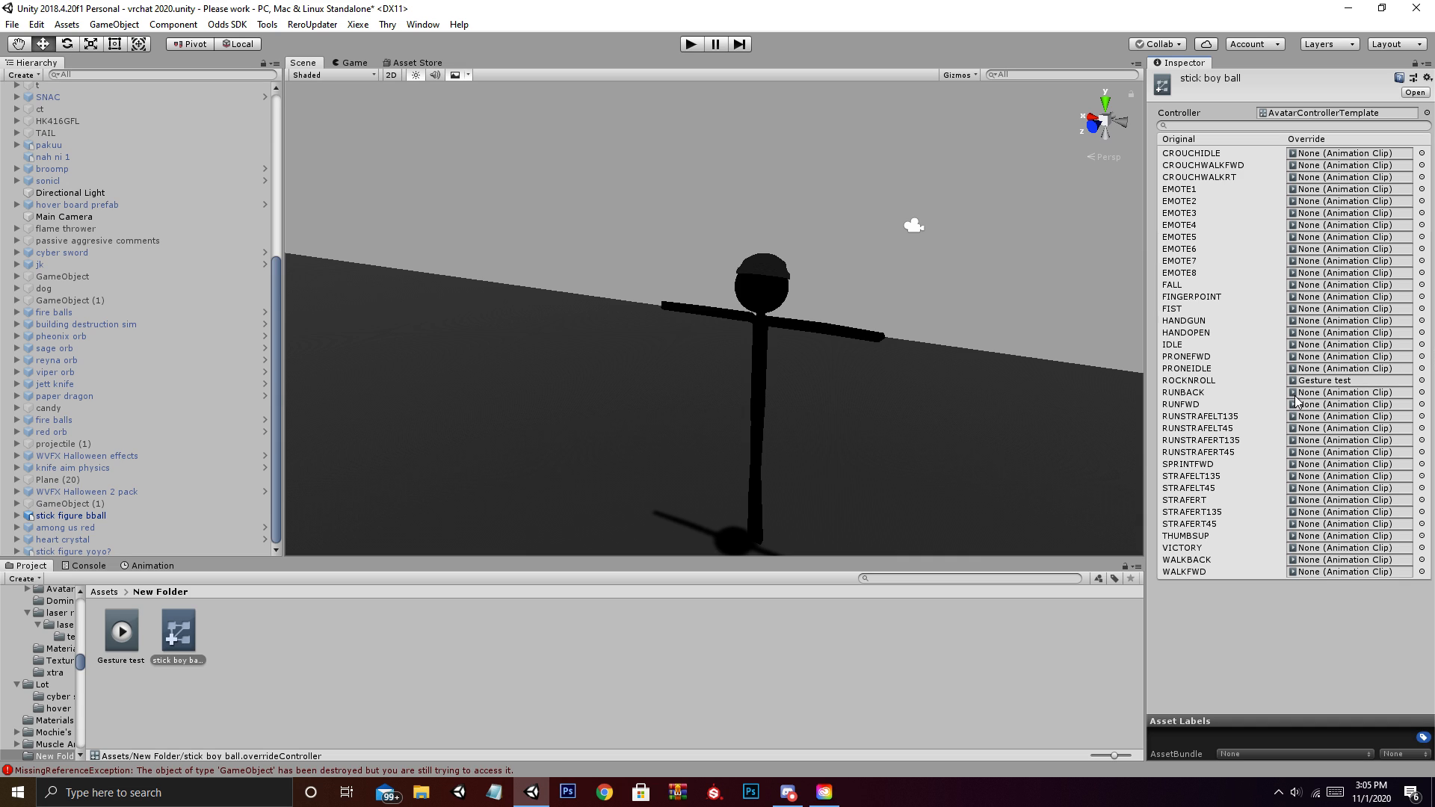
click(1324, 381)
scroll(780, 441, up, 4)
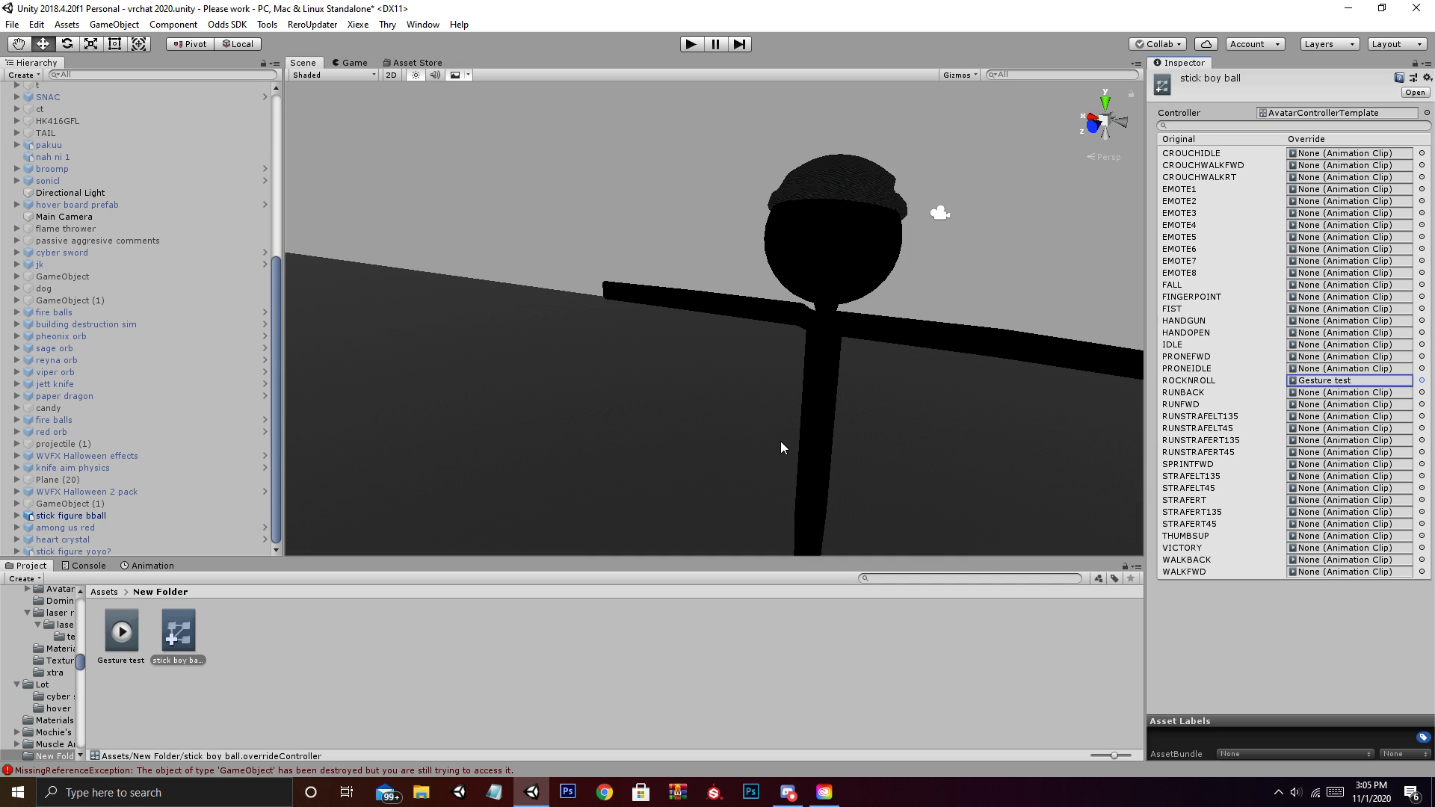
scroll(772, 441, down, 3)
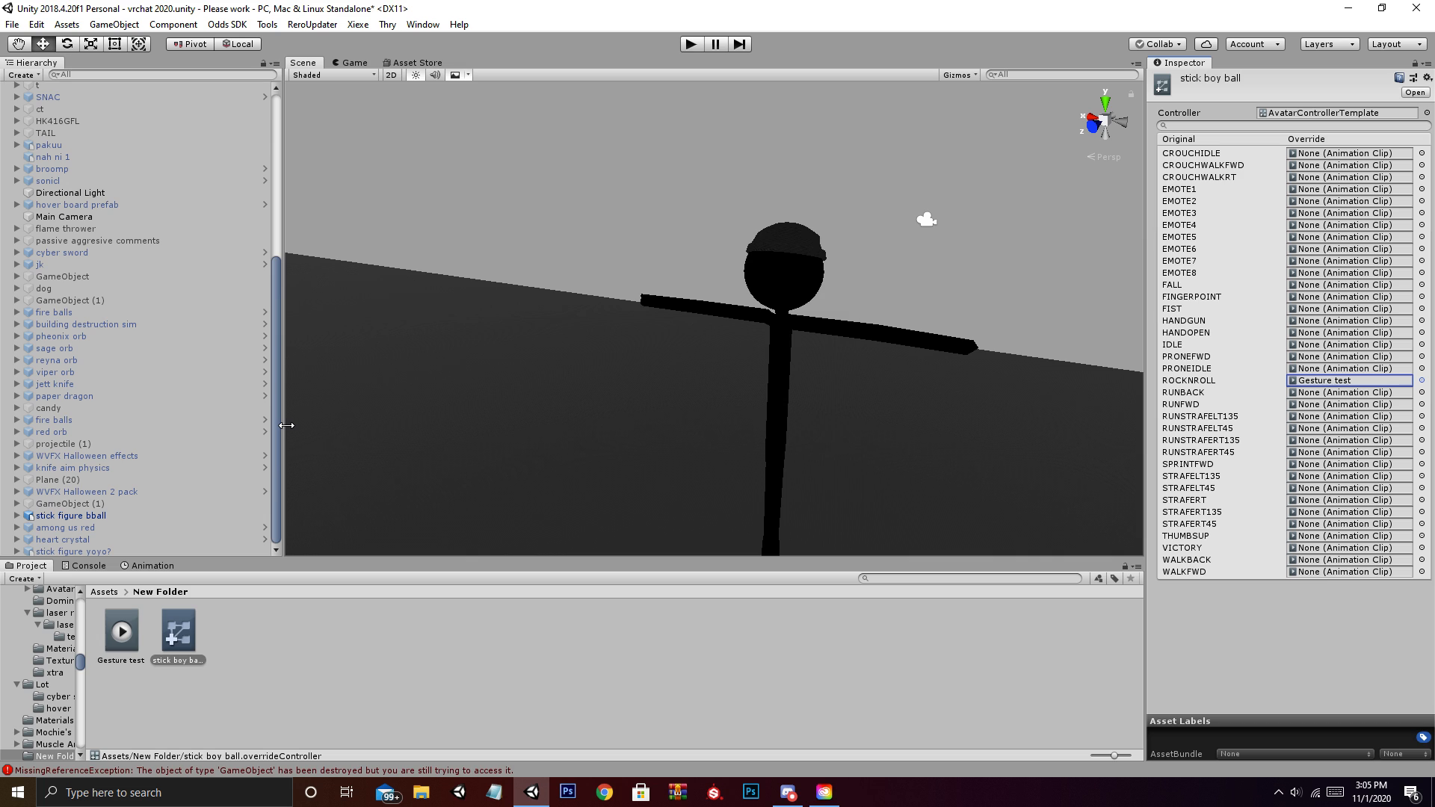
scroll(647, 410, up, 2)
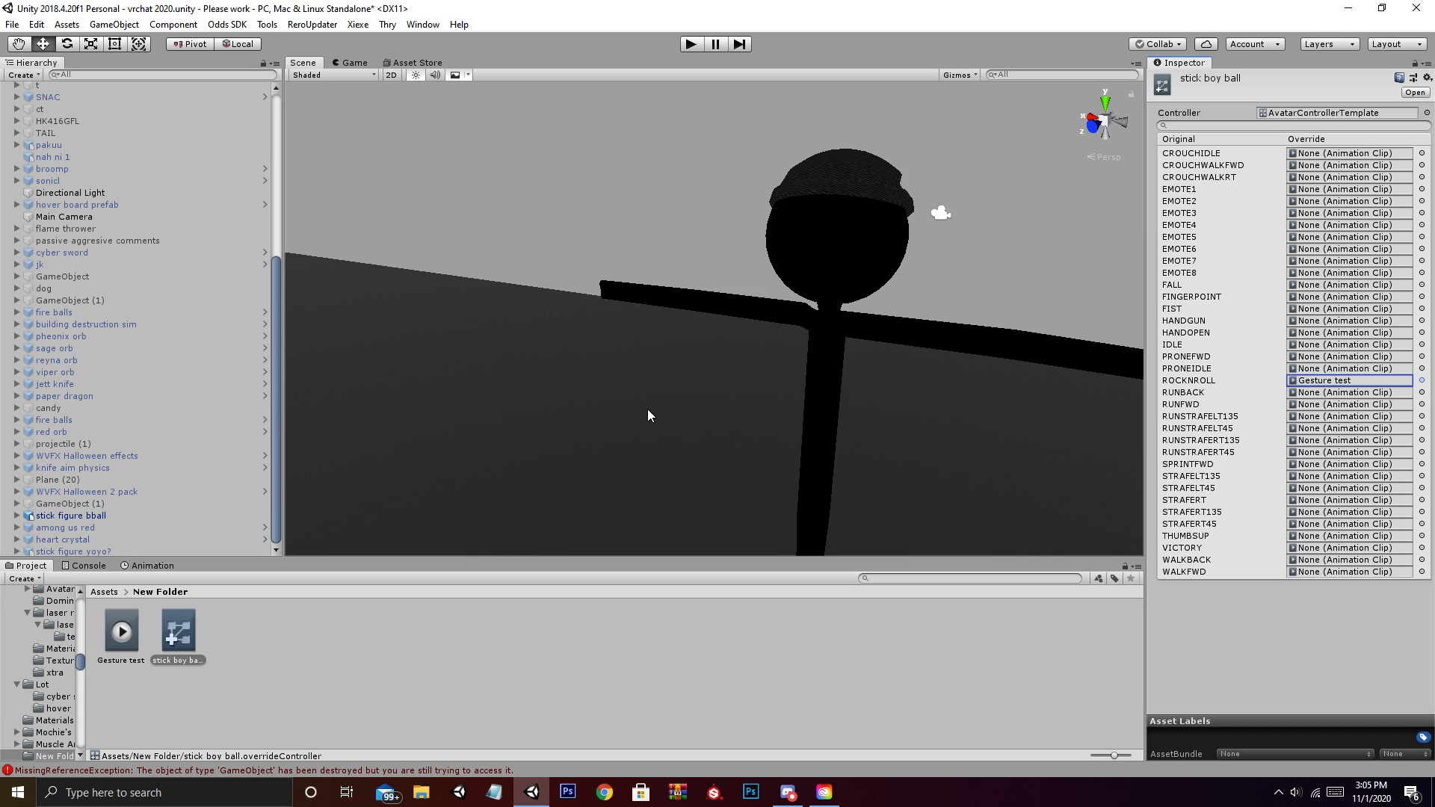
scroll(647, 410, down, 2)
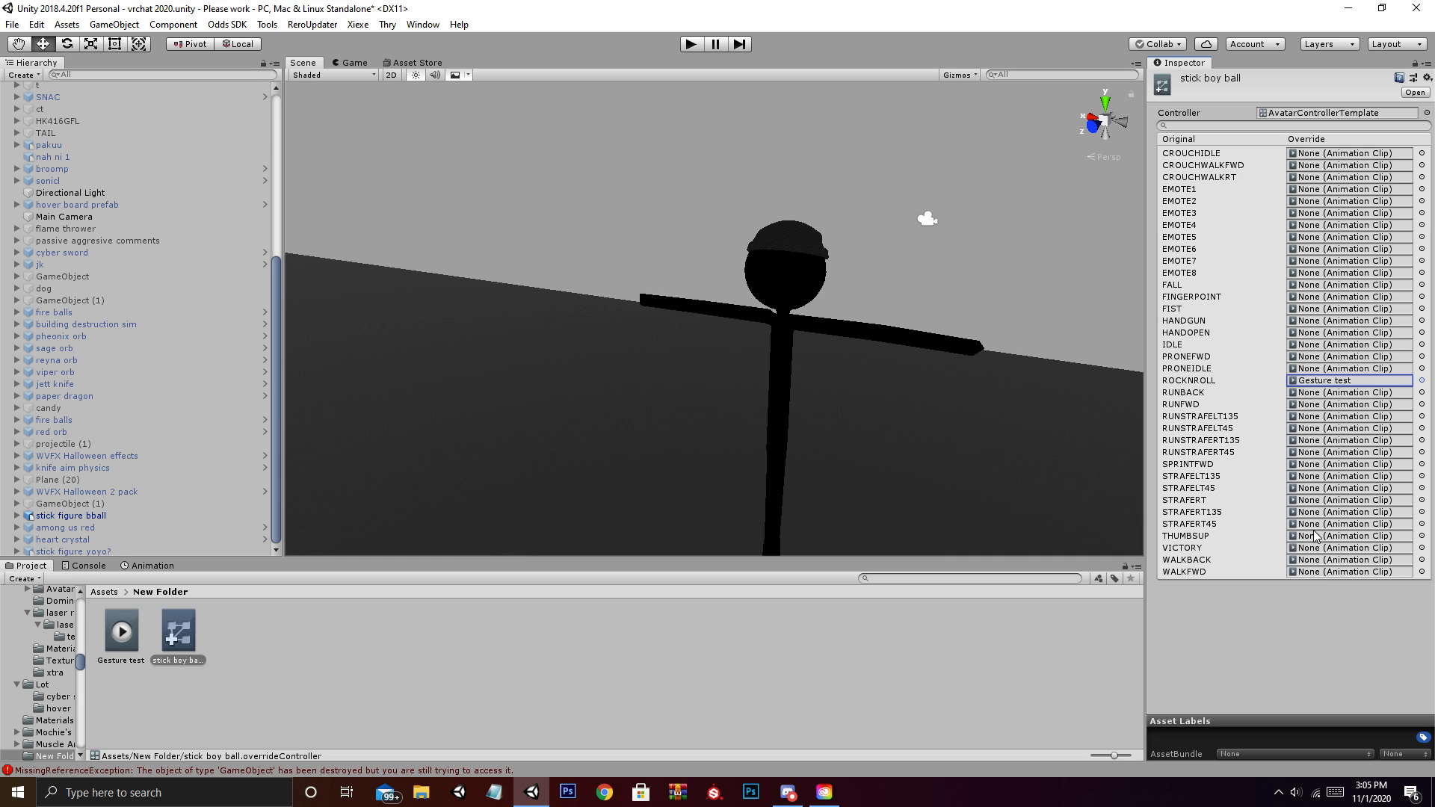
scroll(968, 425, down, 3)
right_drag(969, 425, 951, 428)
scroll(952, 428, up, 4)
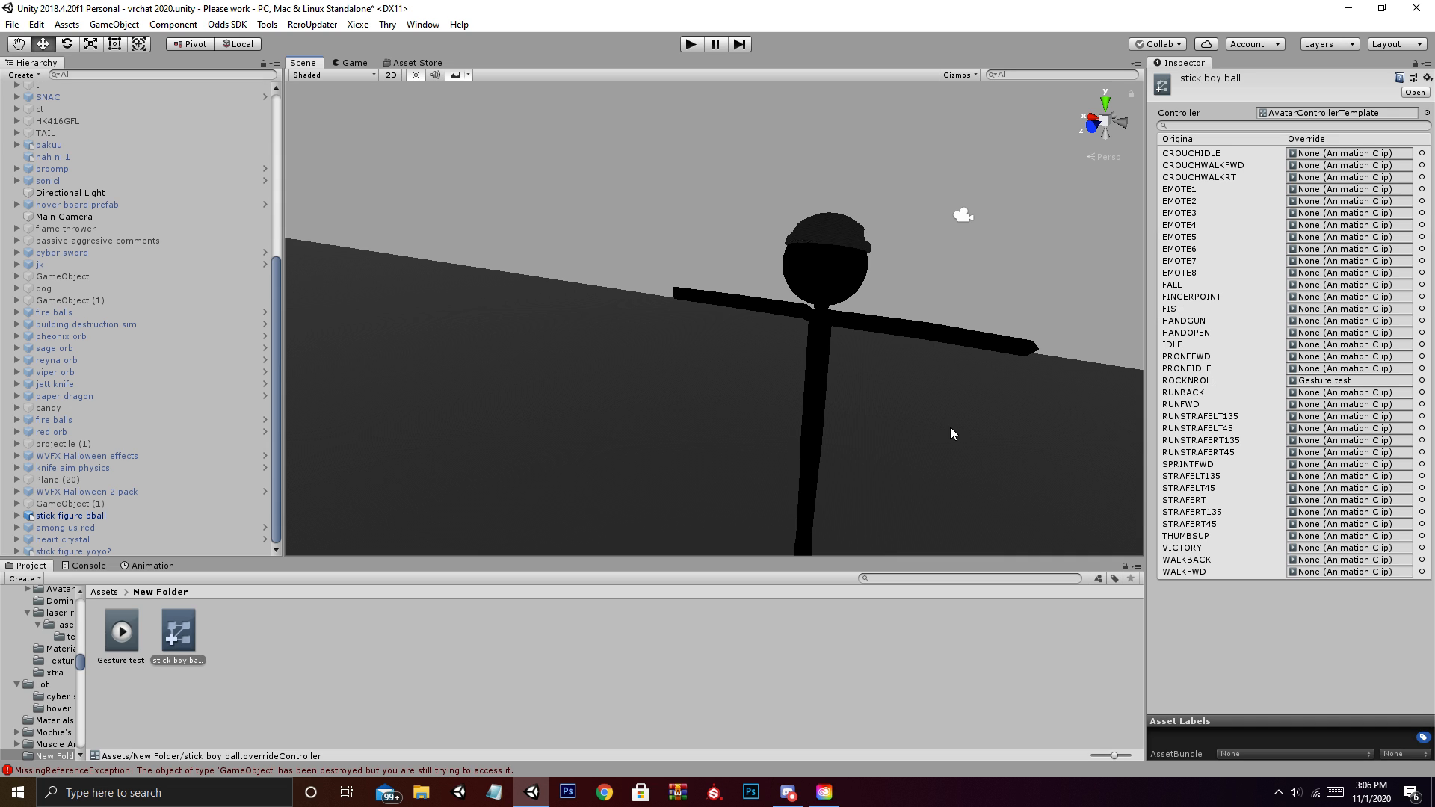
scroll(951, 429, up, 3)
scroll(951, 429, up, 3)
right_drag(951, 429, 837, 428)
scroll(894, 383, down, 5)
scroll(865, 384, down, 2)
scroll(864, 384, up, 3)
scroll(865, 384, down, 3)
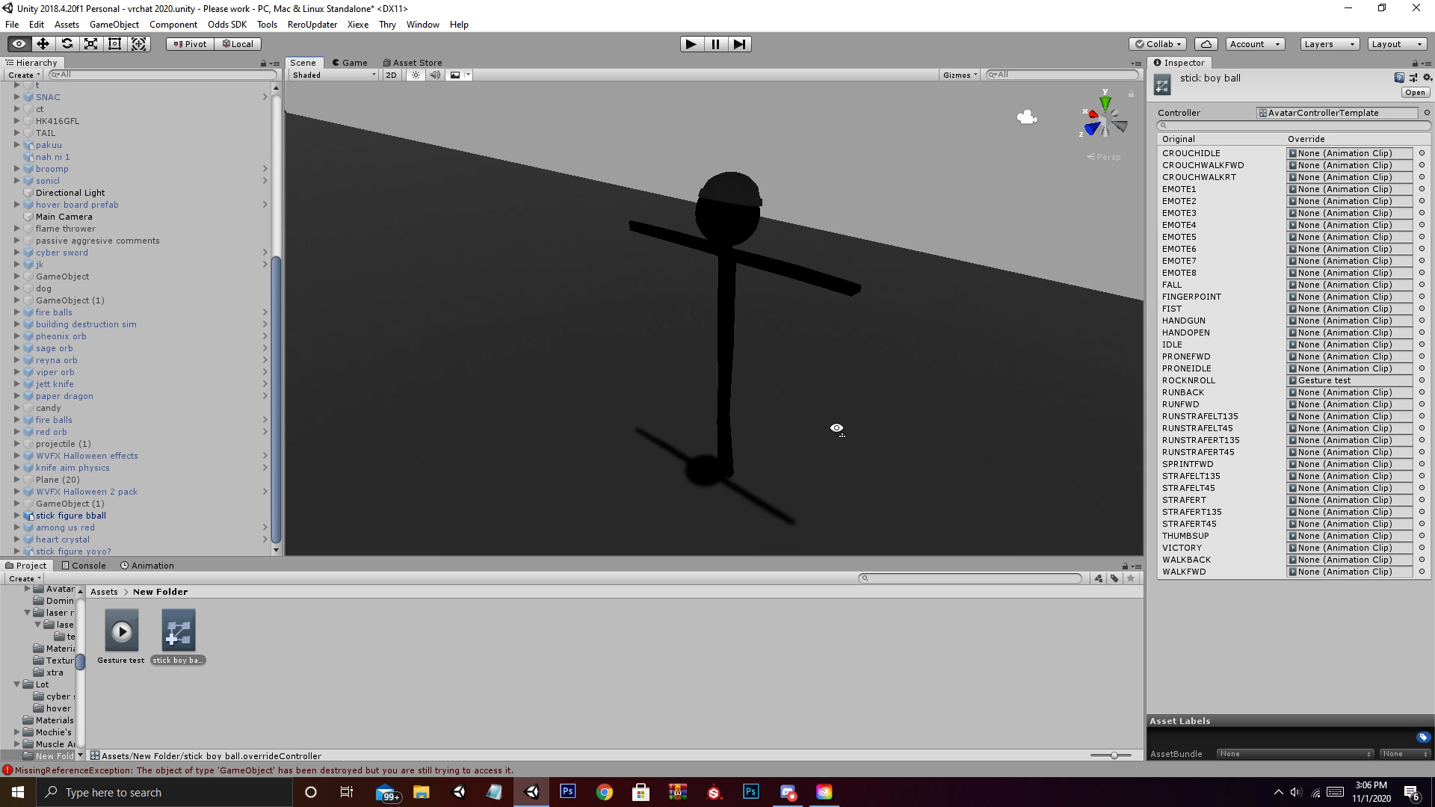
scroll(837, 428, down, 4)
scroll(837, 428, up, 8)
scroll(836, 428, down, 7)
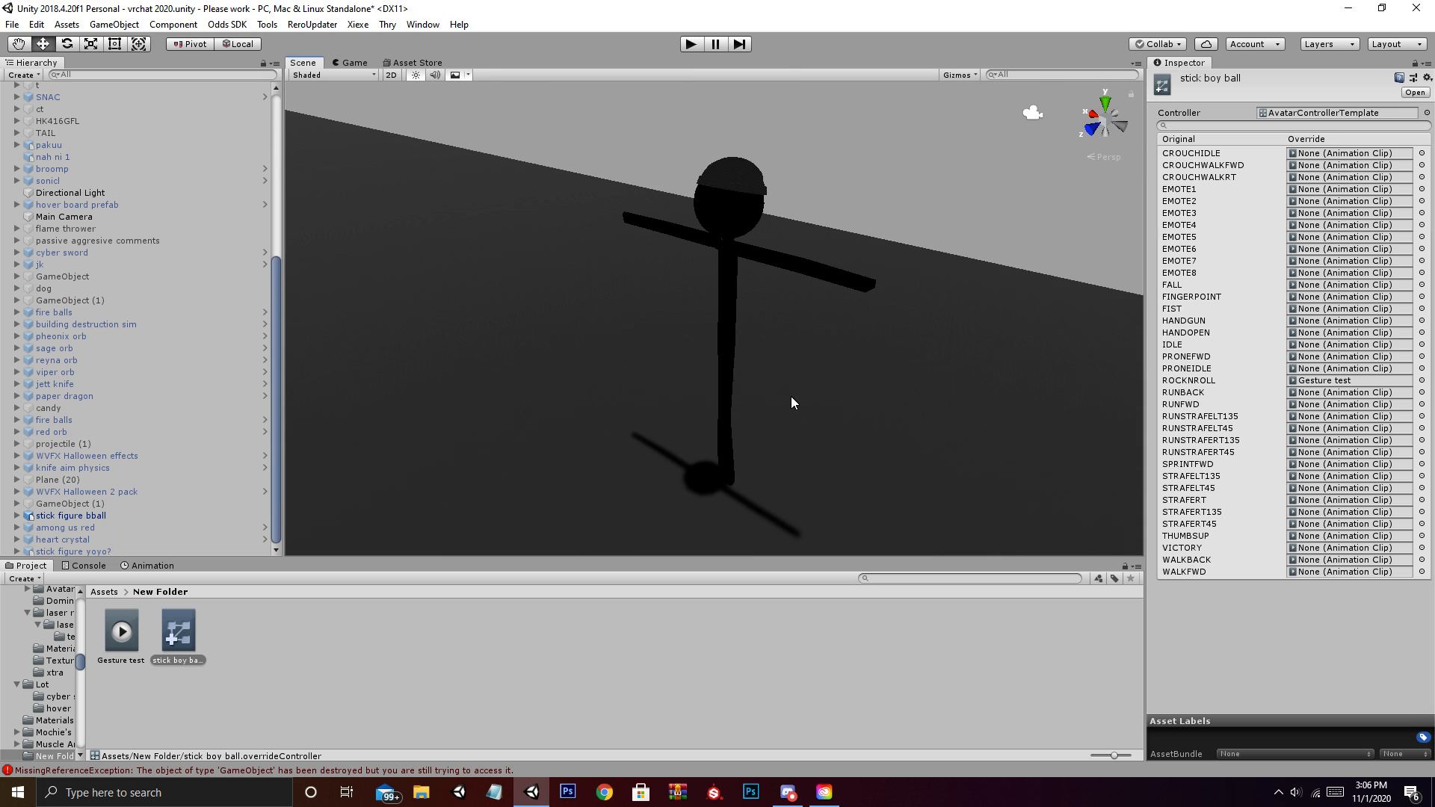
scroll(795, 410, up, 6)
middle_drag(791, 397, 769, 366)
scroll(795, 410, down, 6)
scroll(769, 366, up, 3)
right_drag(769, 366, 759, 279)
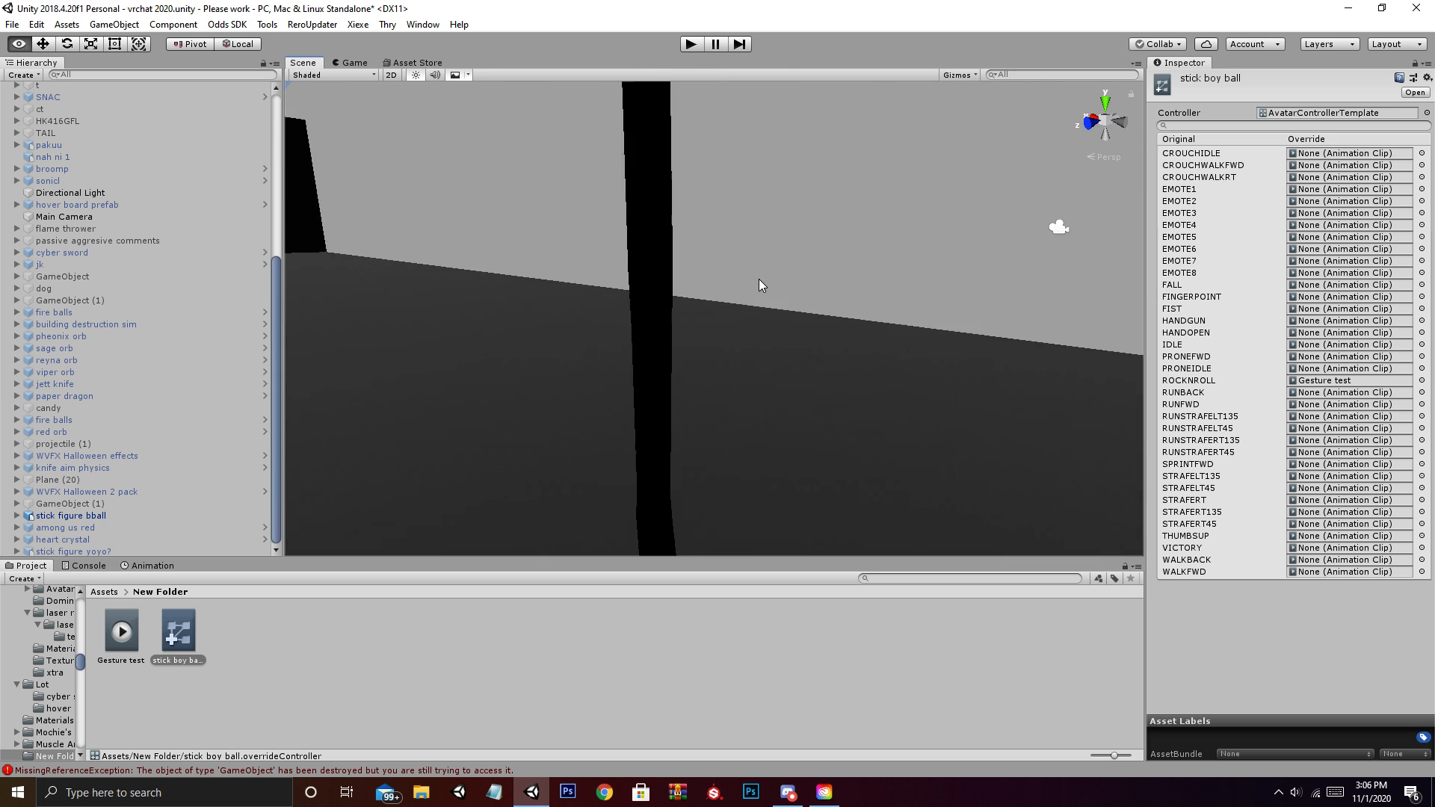
scroll(760, 279, down, 6)
middle_drag(760, 280, 765, 303)
scroll(766, 303, up, 4)
right_drag(766, 303, 729, 359)
scroll(770, 345, down, 3)
Show the contents of the project's root Assets folder
click(112, 591)
scroll(725, 344, up, 5)
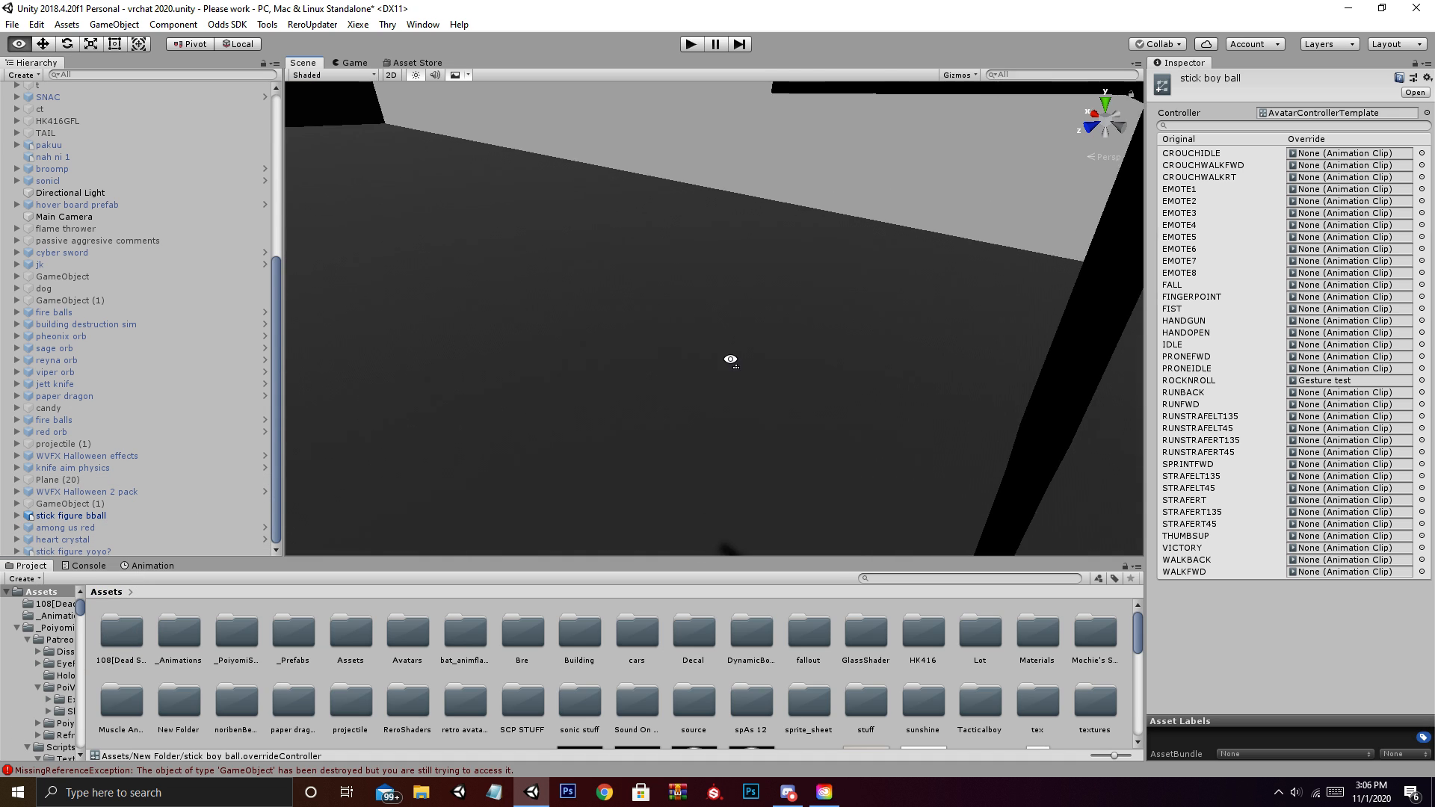
scroll(730, 360, down, 6)
scroll(708, 362, up, 3)
mouse_move(730, 361)
middle_down()
mouse_move(707, 361)
mouse_move(718, 370)
middle_up()
scroll(707, 362, up, 3)
scroll(707, 361, down, 3)
scroll(707, 361, down, 3)
scroll(718, 370, up, 4)
right_drag(718, 370, 734, 376)
scroll(733, 379, down, 4)
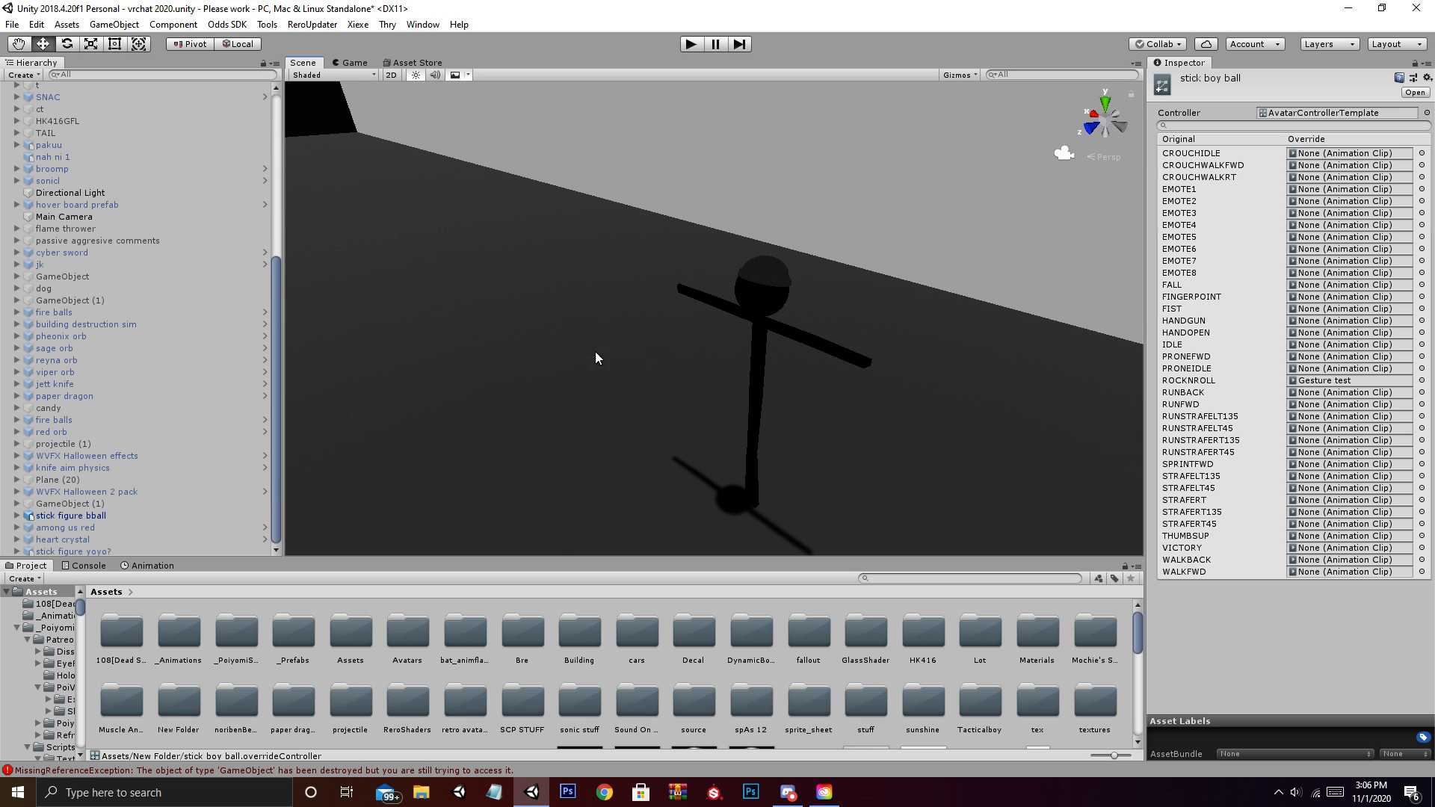
Locate the Gesture test clip through stick figure bball's Custom Standing Anims controller and inspect its keyframes in the Animation window
click(75, 516)
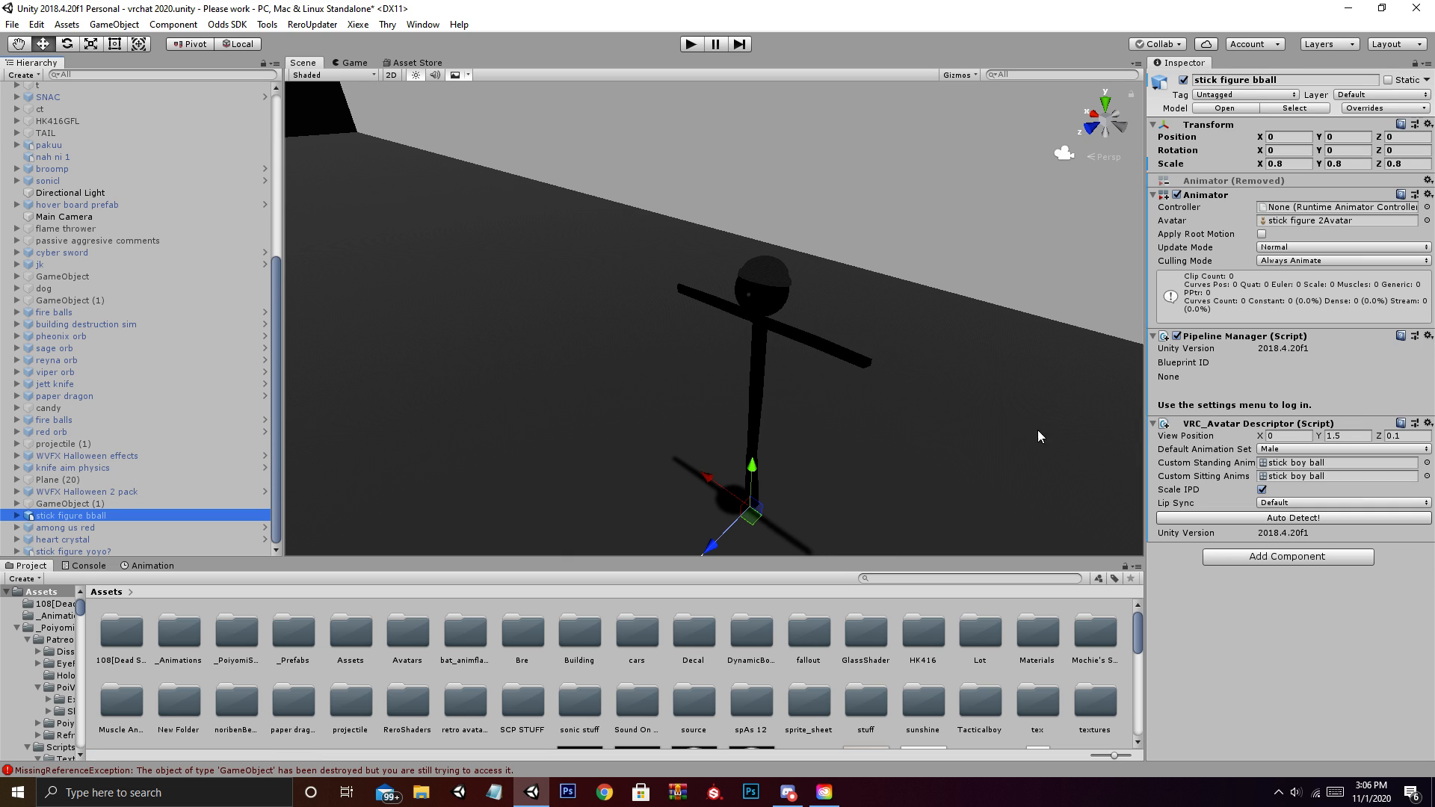
click(1291, 463)
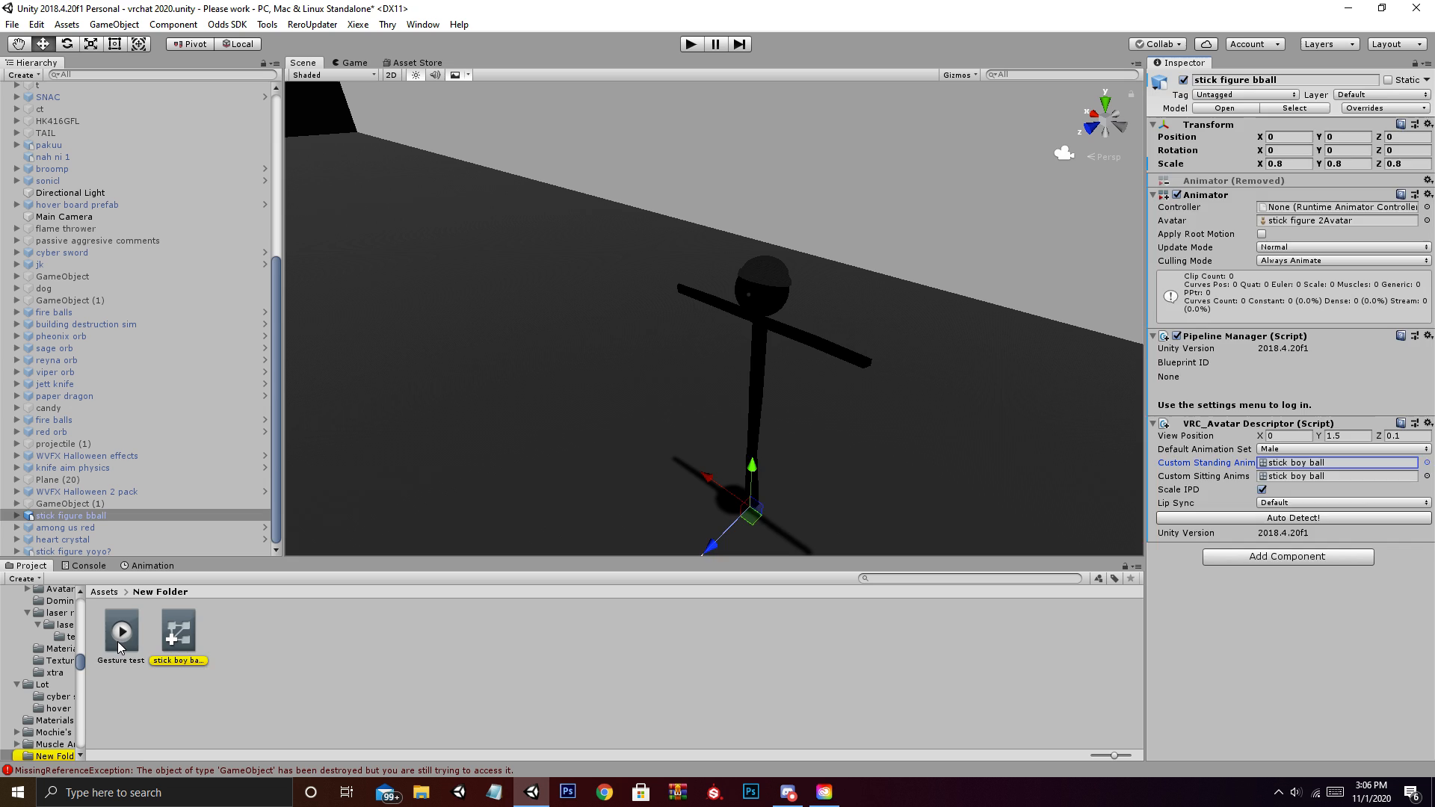
click(119, 639)
click(152, 566)
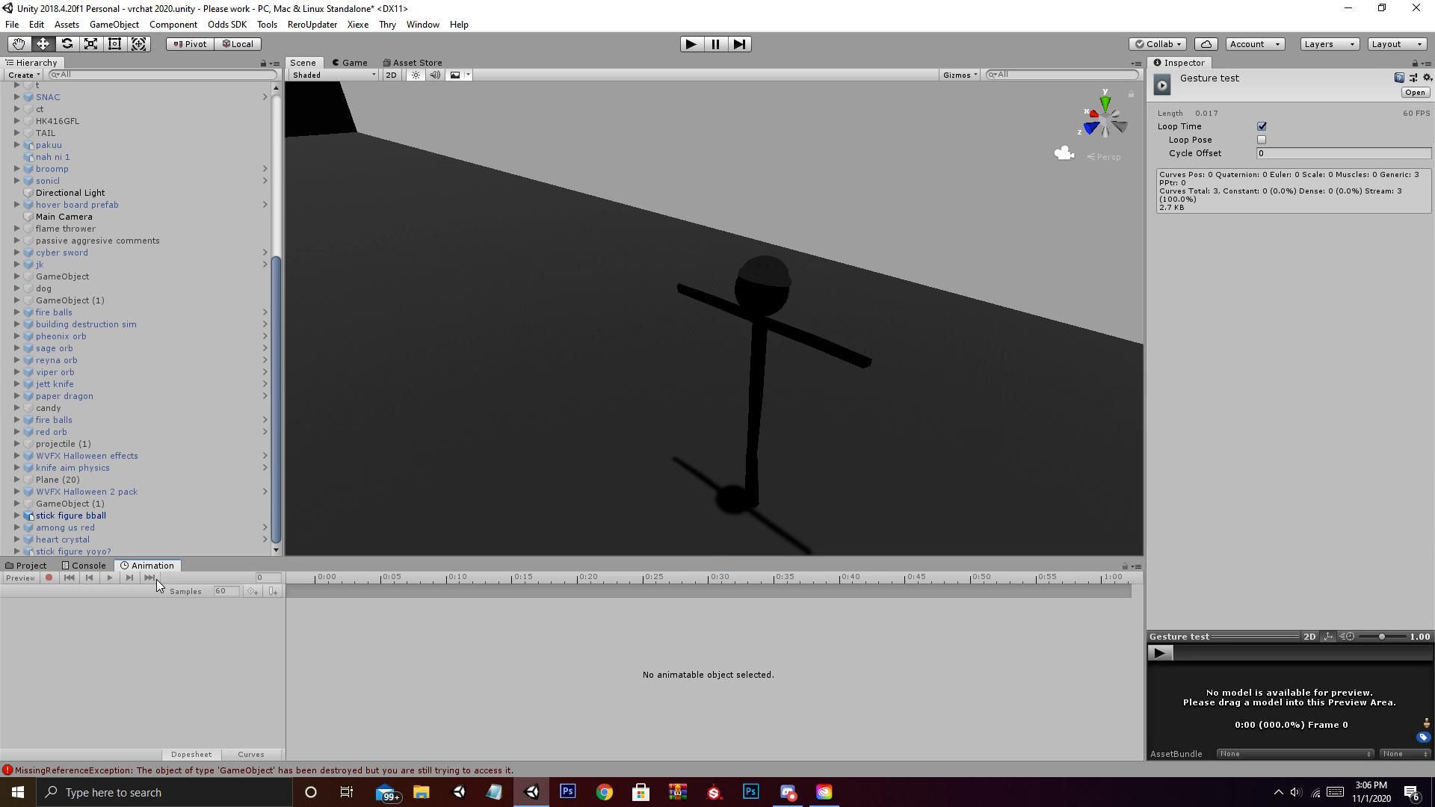
click(31, 567)
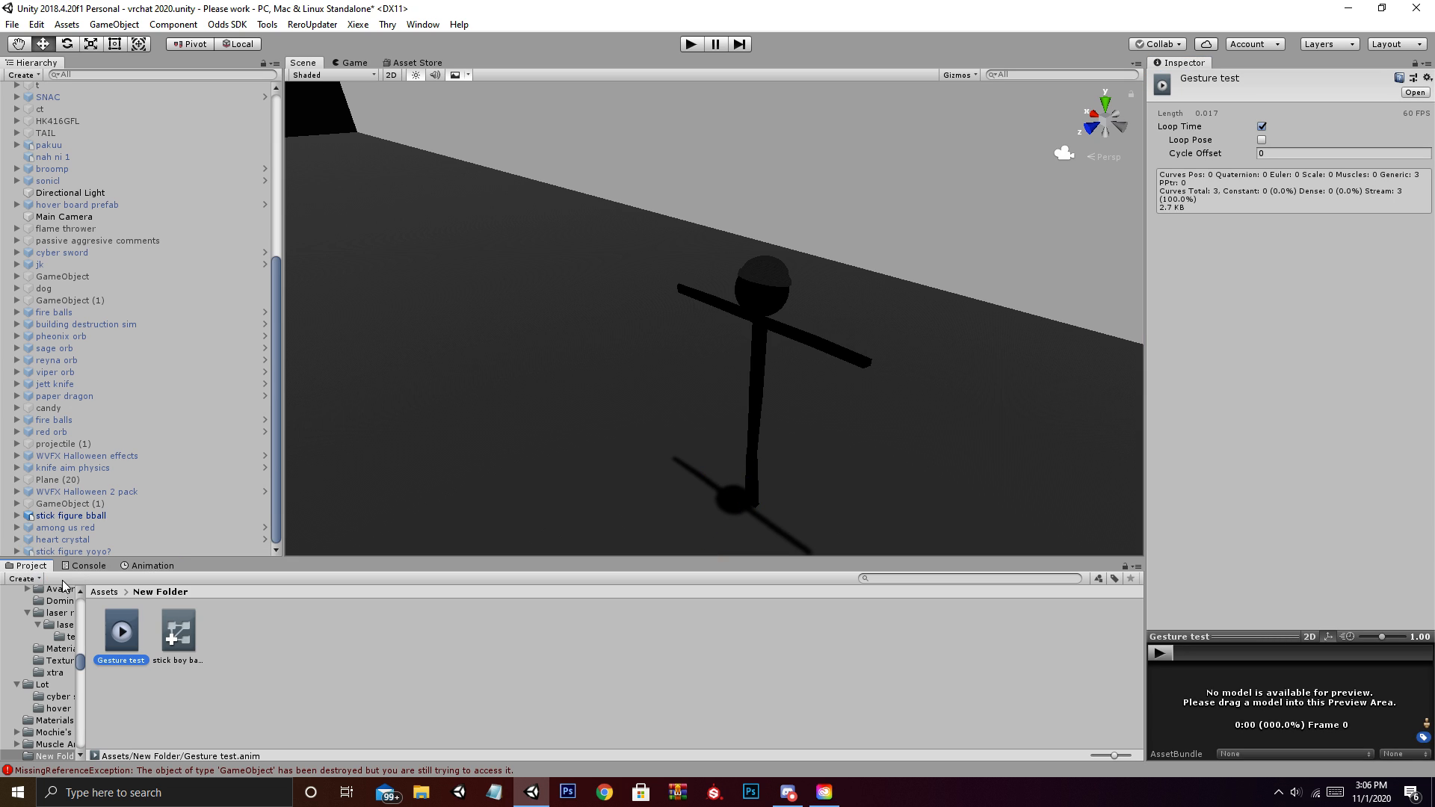
click(151, 566)
scroll(302, 630, down, 5)
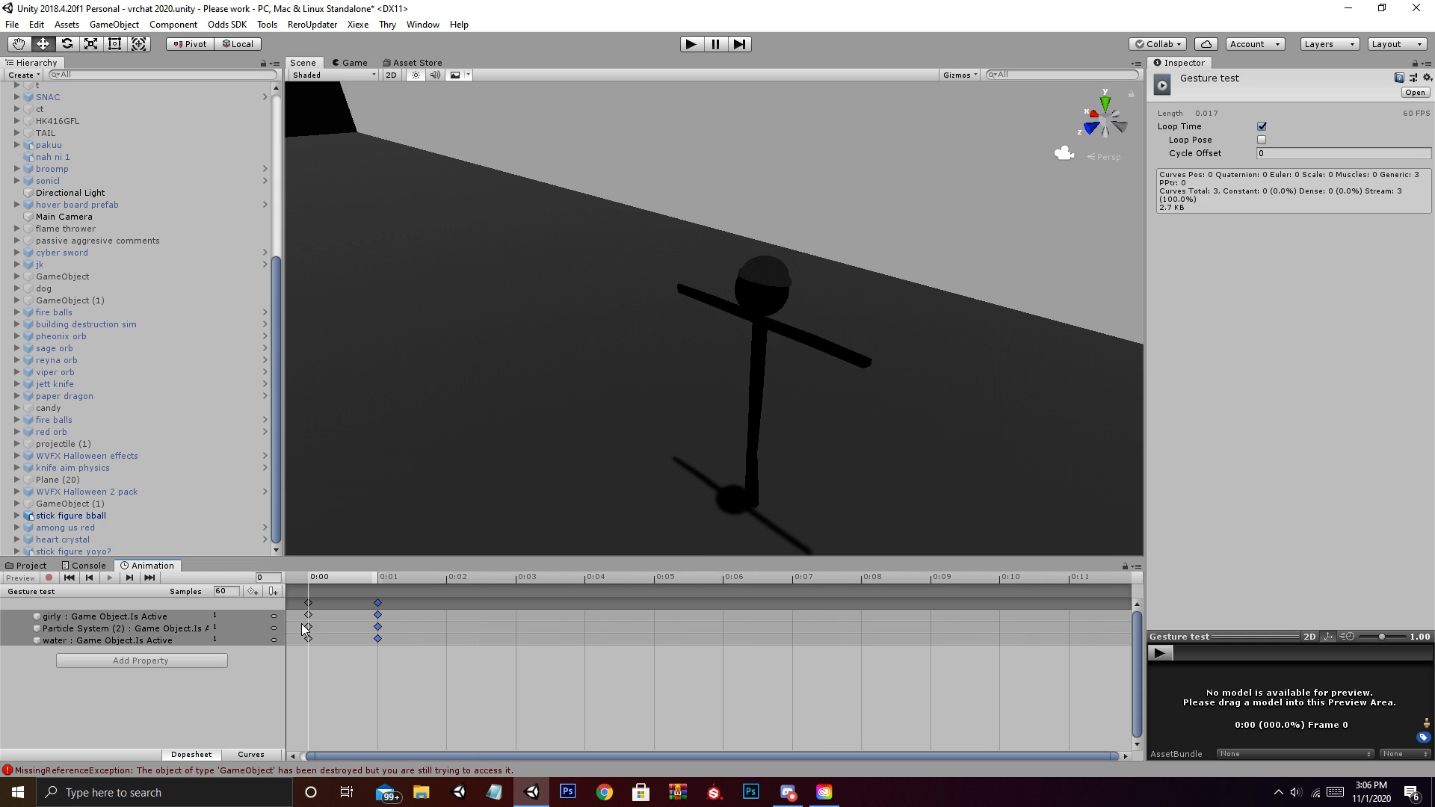
click(32, 566)
scroll(419, 441, down, 1)
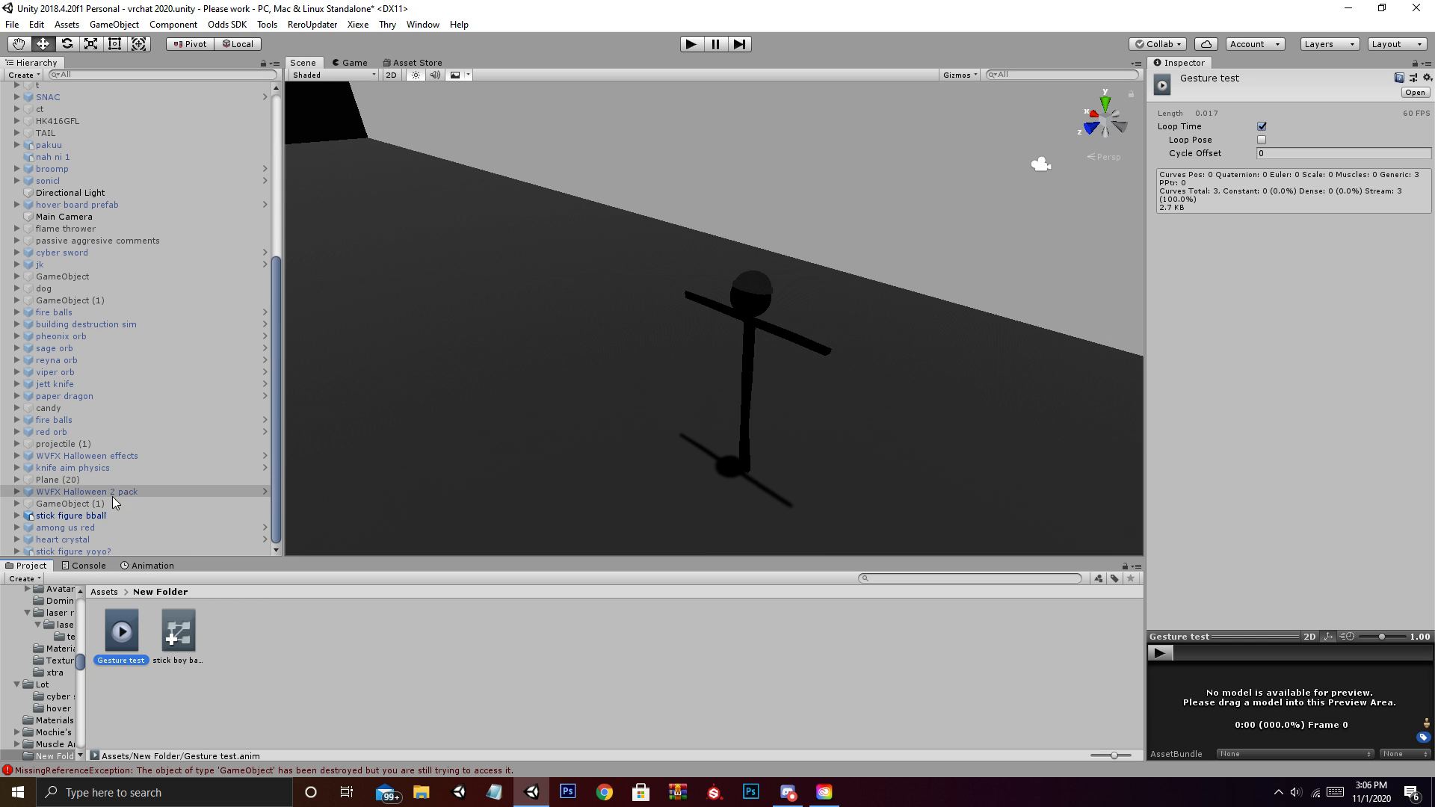
Duplicate the stick figure bball avatar and deactivate the original
click(90, 518)
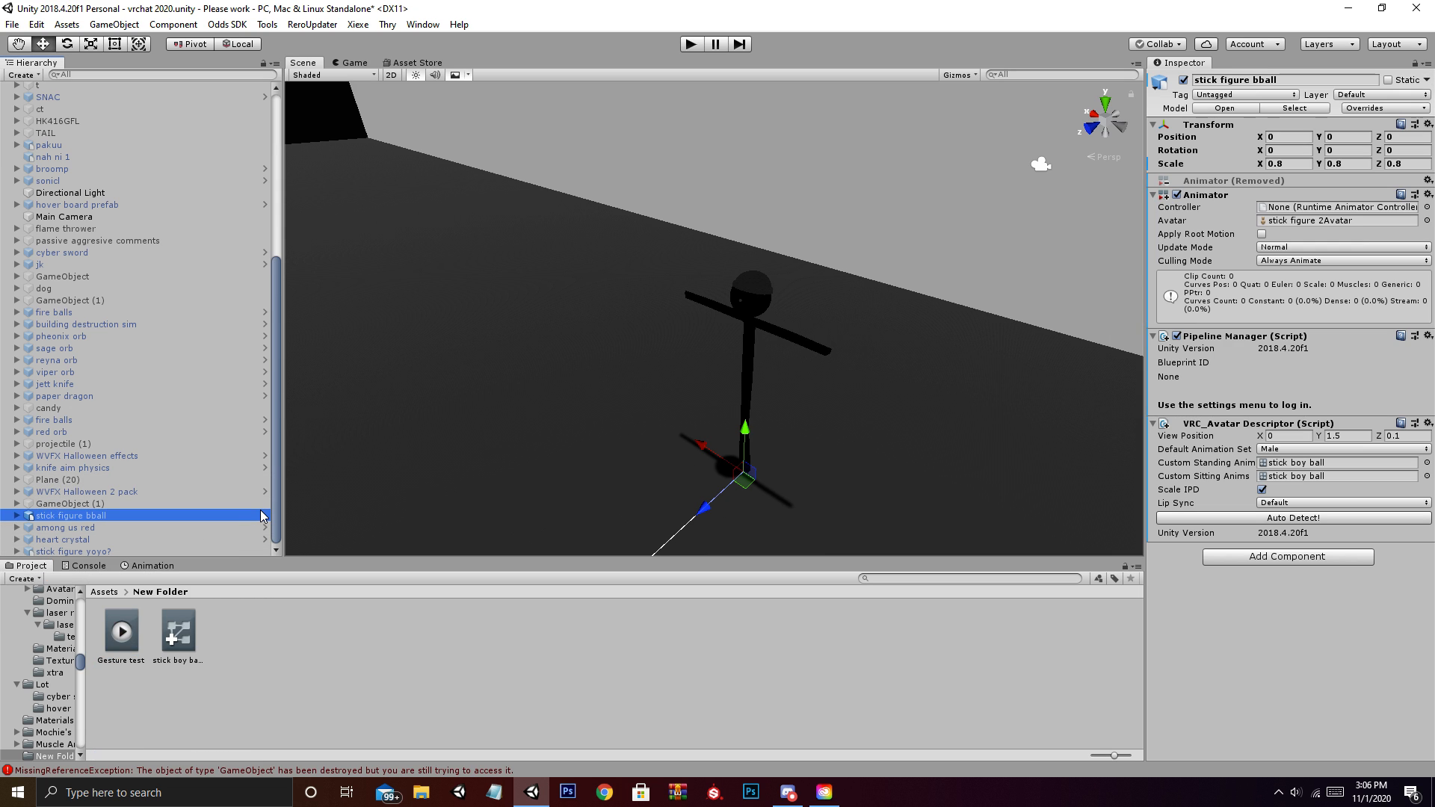
key(ctrl+d)
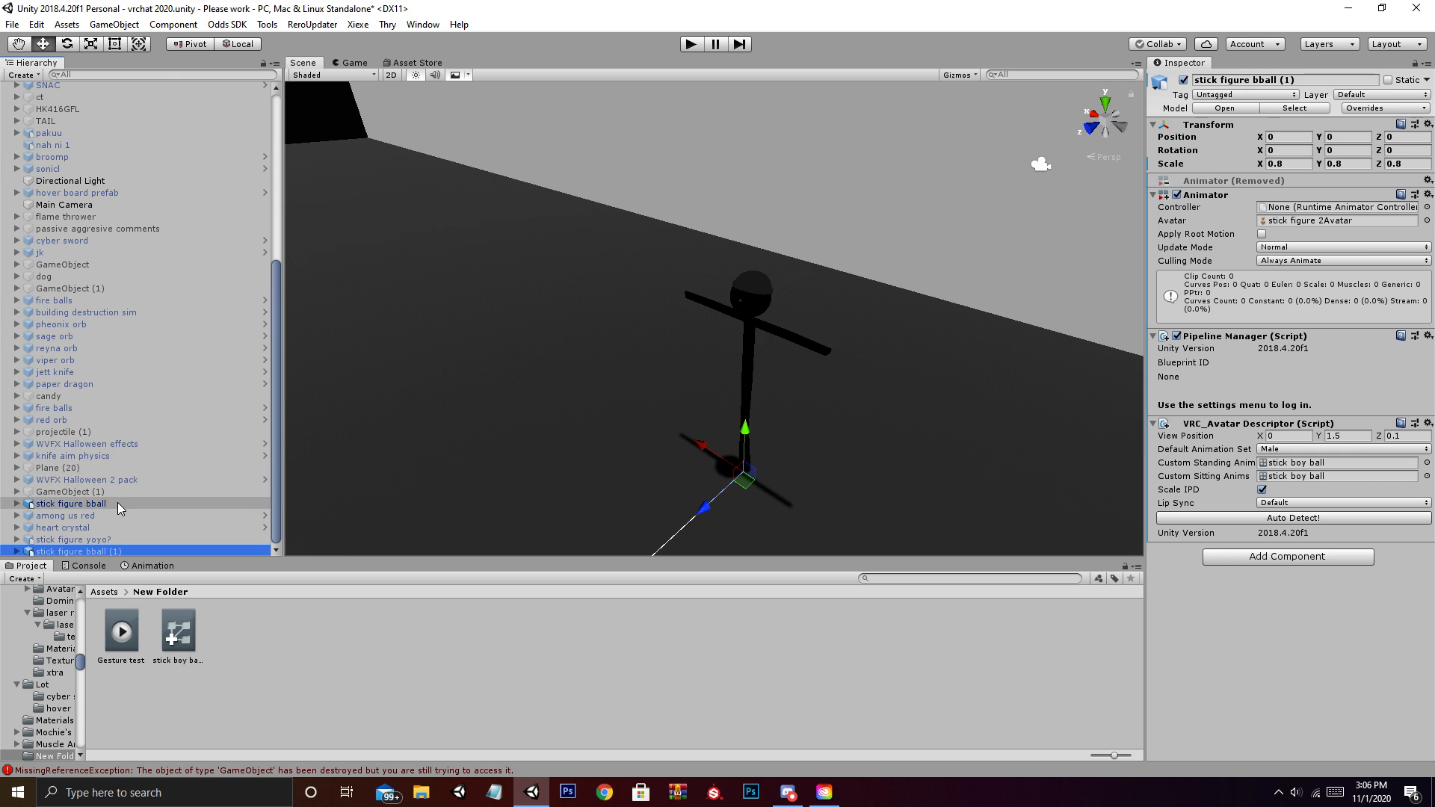
click(118, 502)
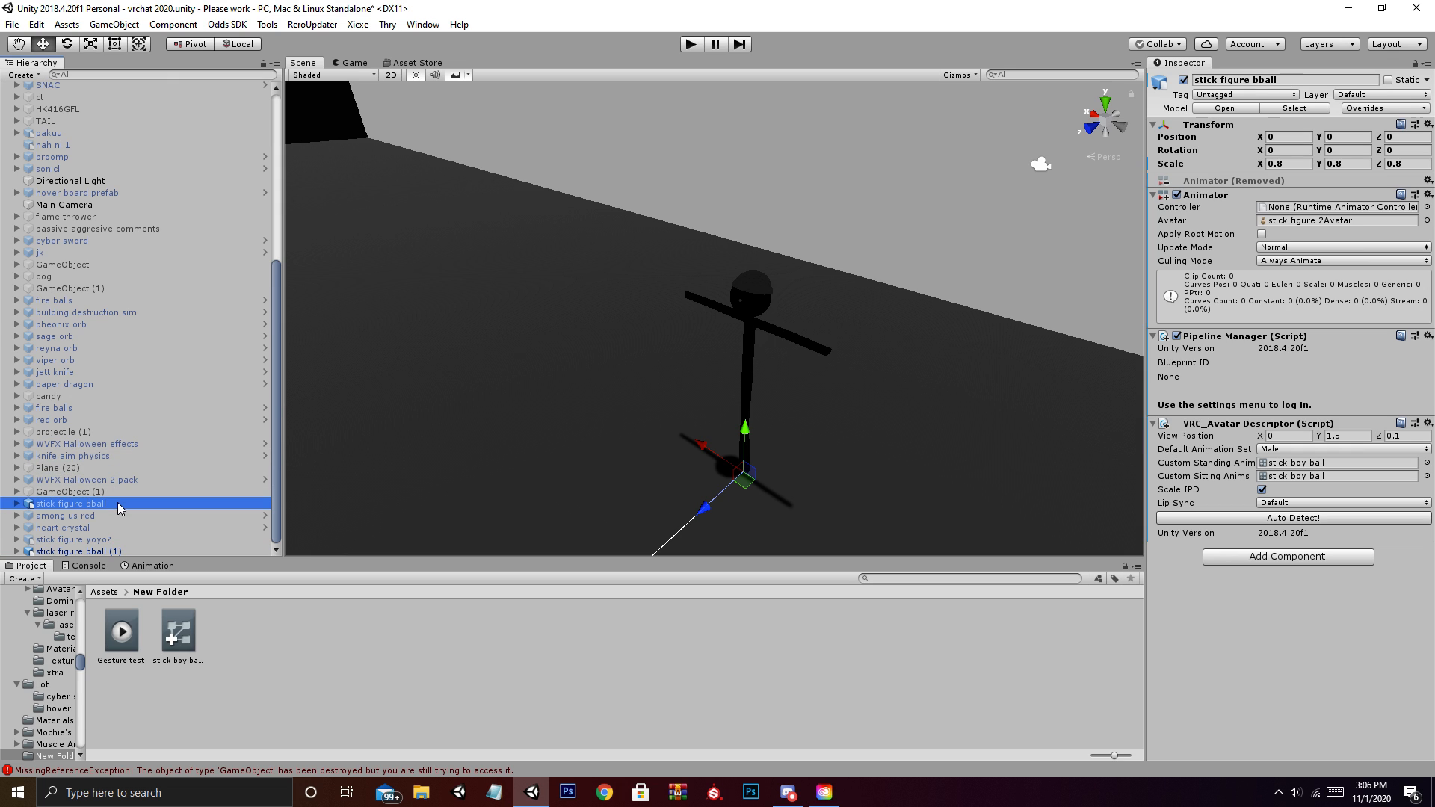
click(1183, 80)
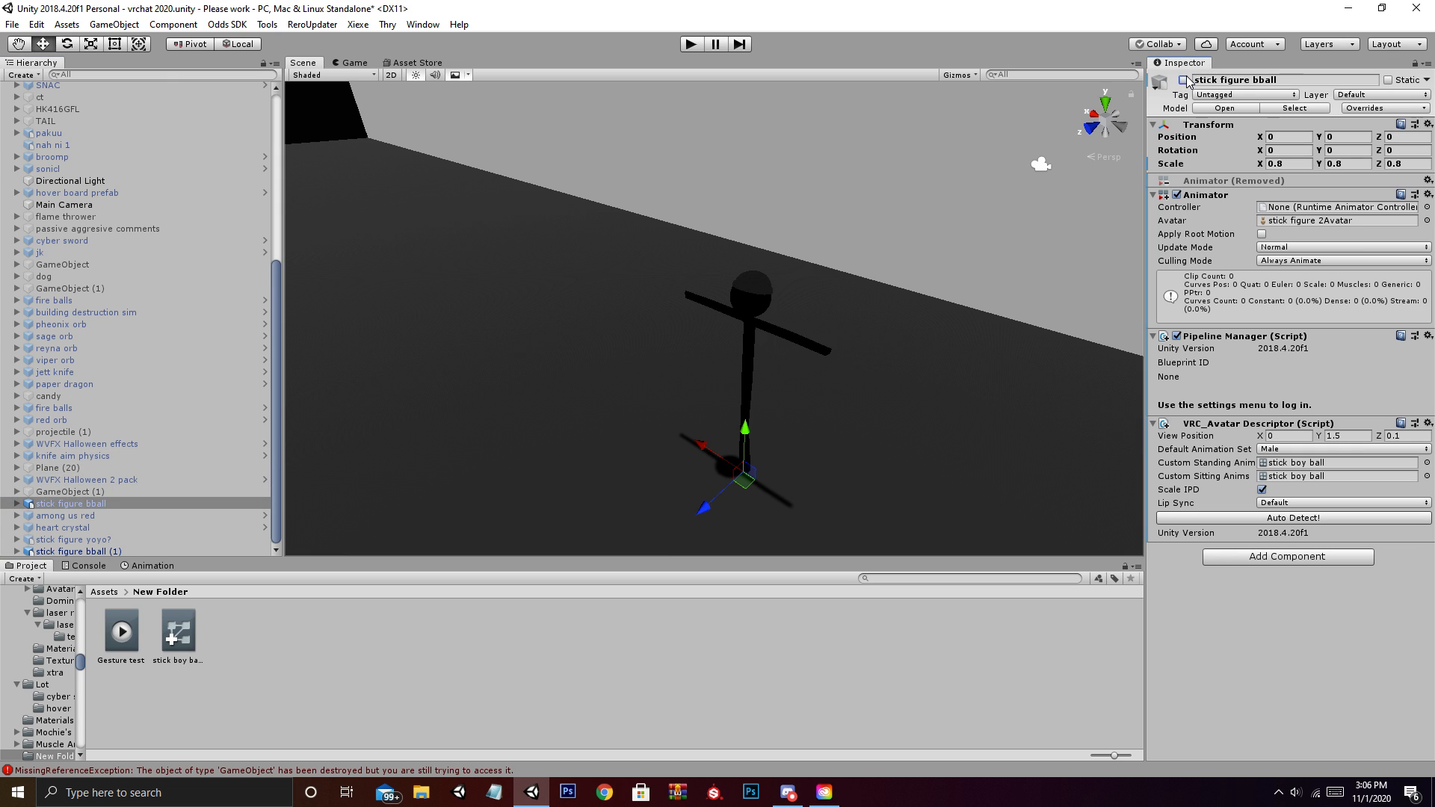
Apply the Gesture test clip to the duplicate stick figure bball (1), then select the animator controller generated in New Folder
click(64, 552)
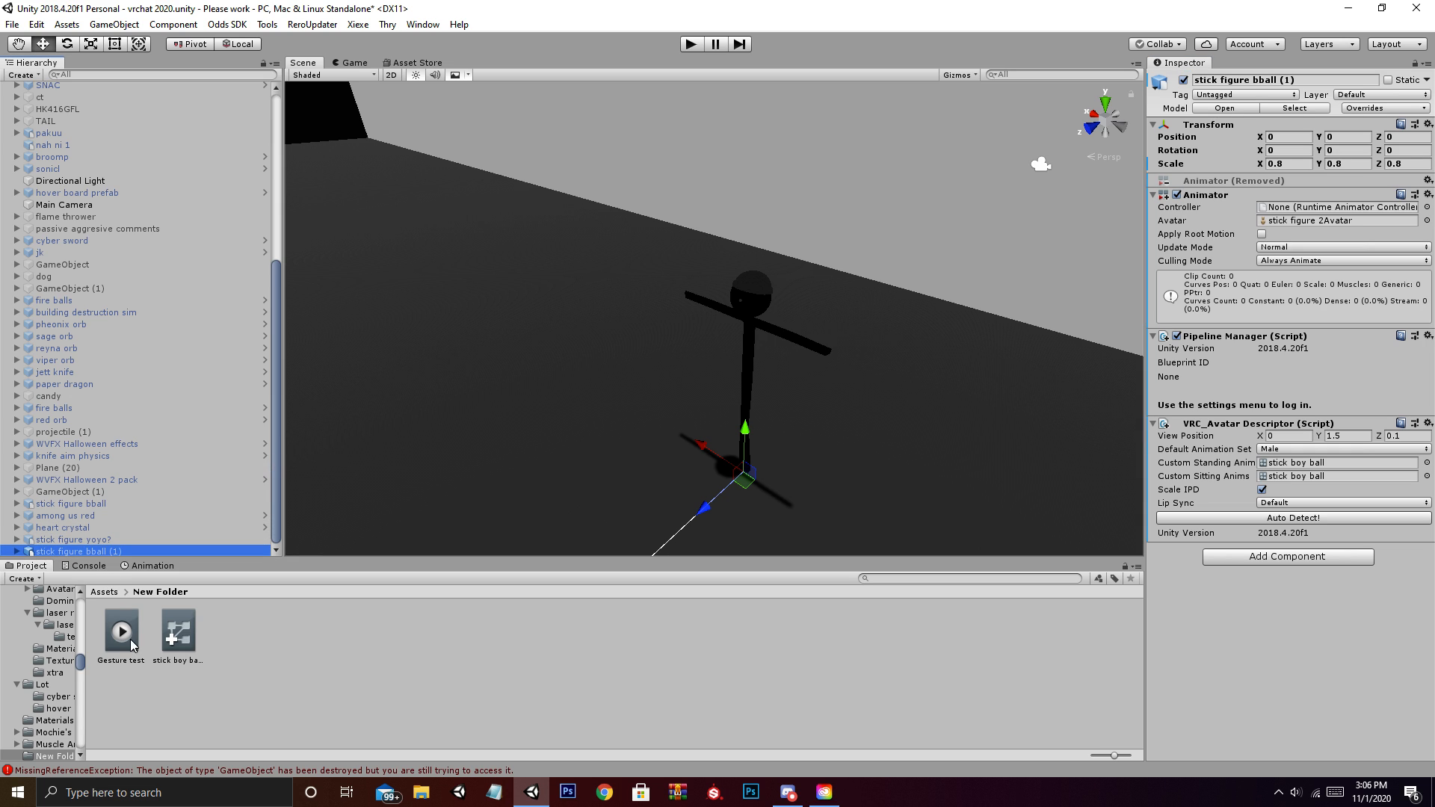
drag(131, 645, 116, 553)
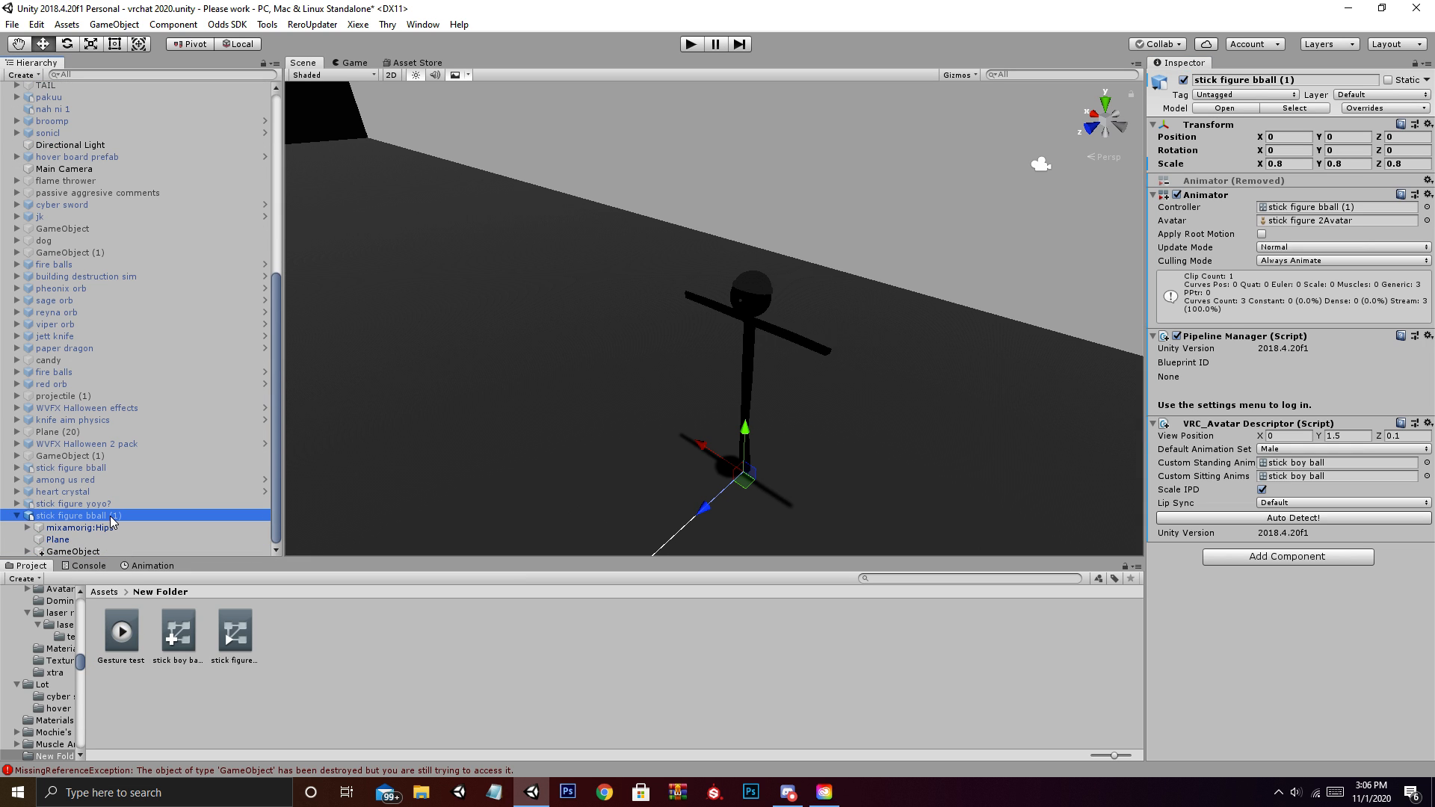
click(234, 662)
Start recording Gesture test on stick figure bball (1) and key Particle System (3) under GameObject as active at frame 0:00
click(82, 516)
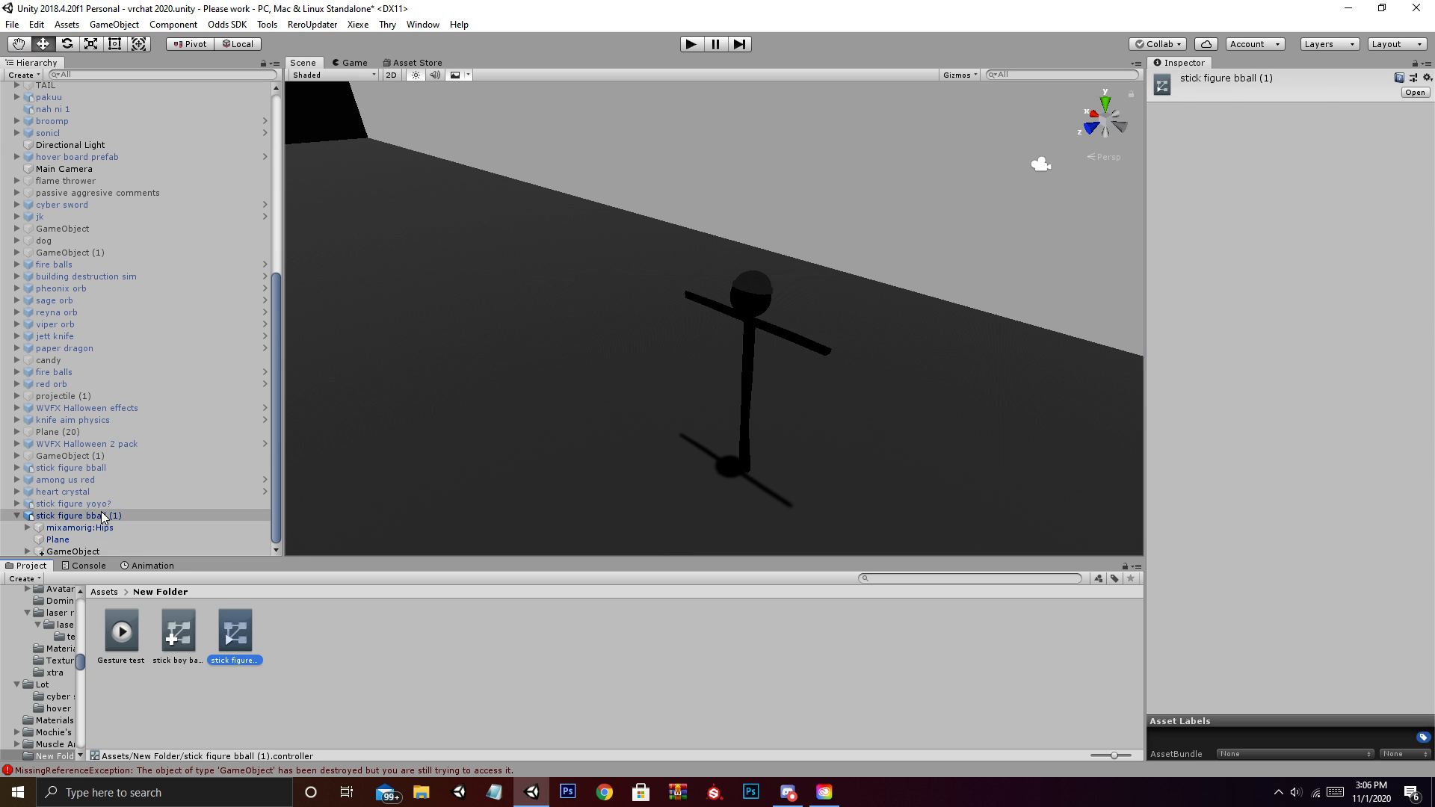
click(148, 566)
click(48, 578)
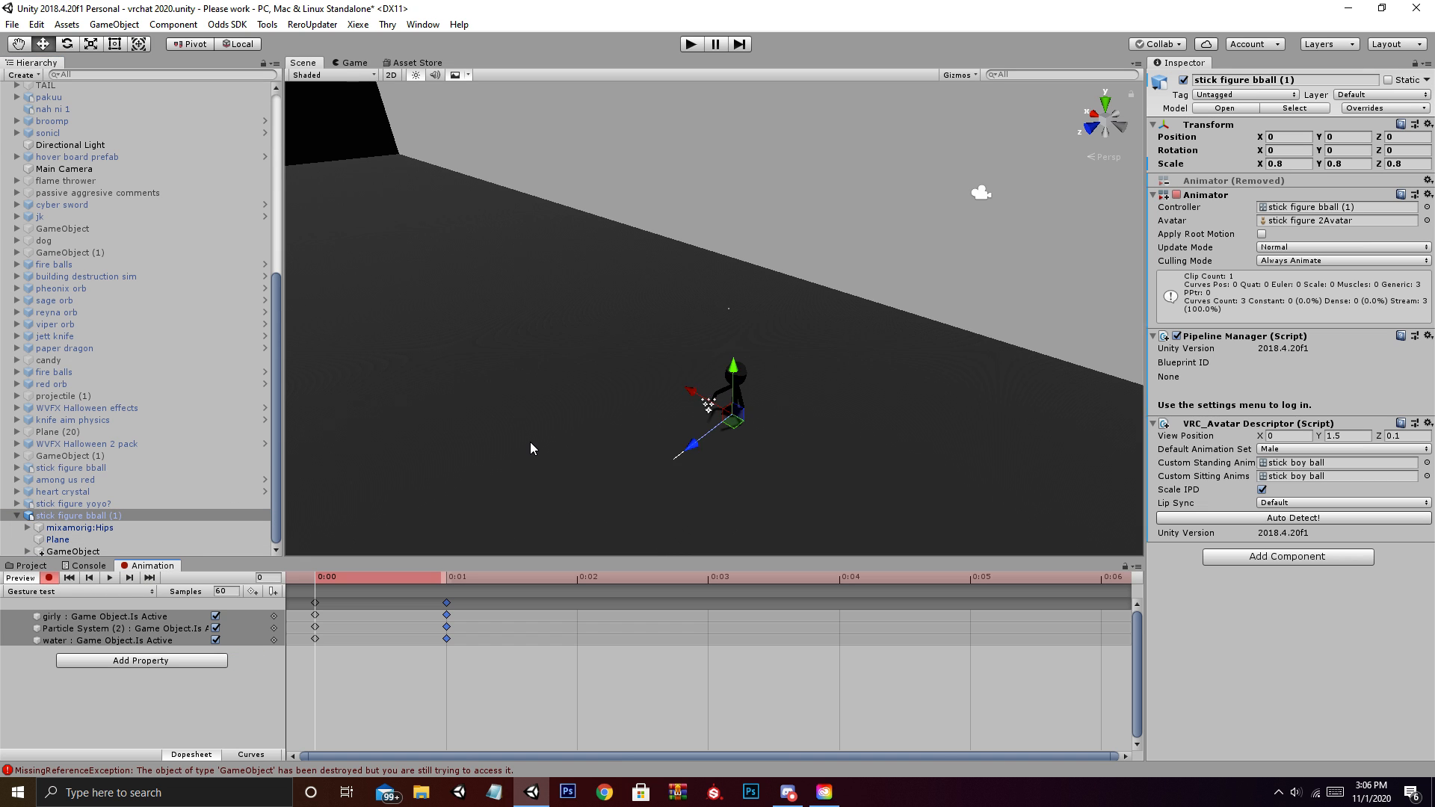
click(27, 552)
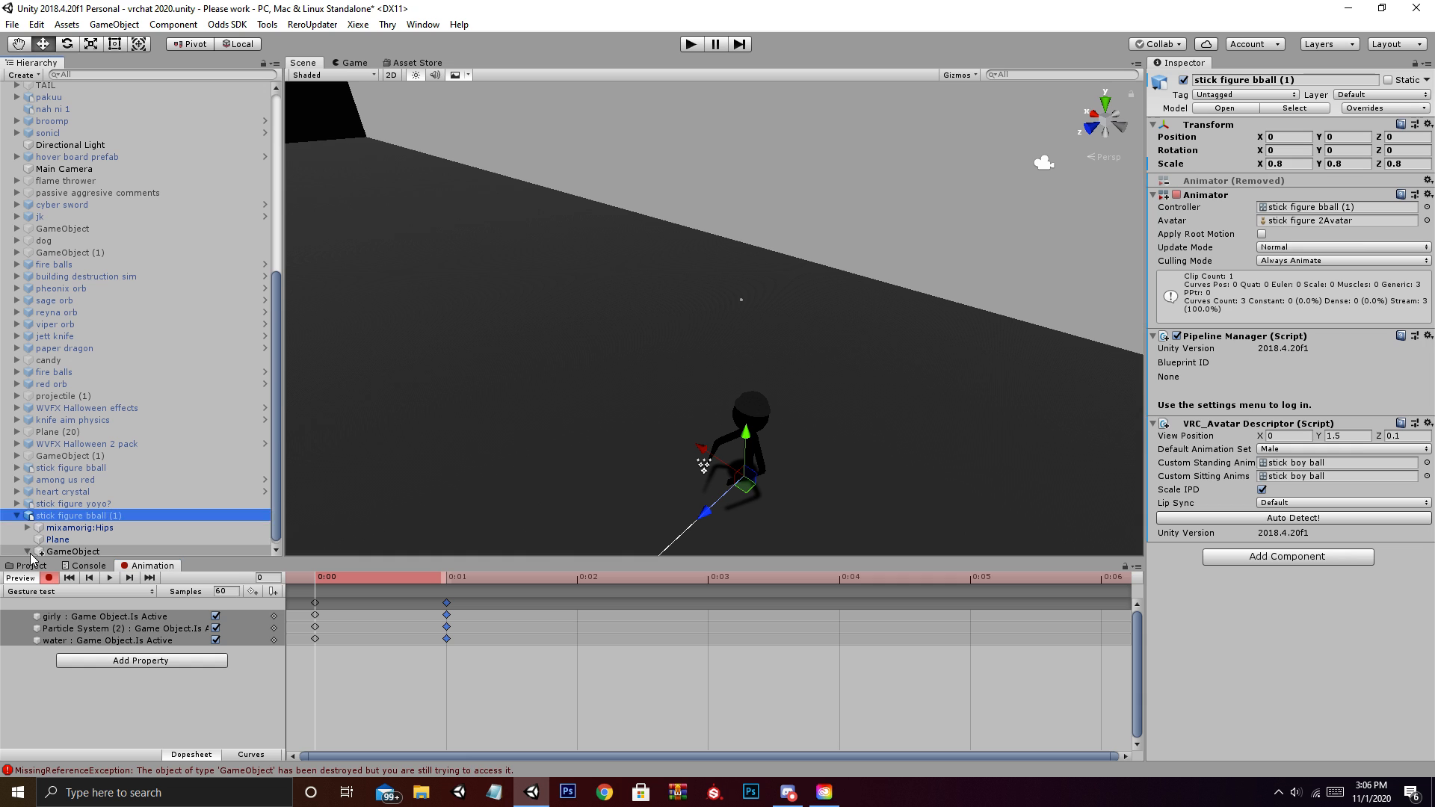
scroll(97, 539, down, 2)
click(97, 551)
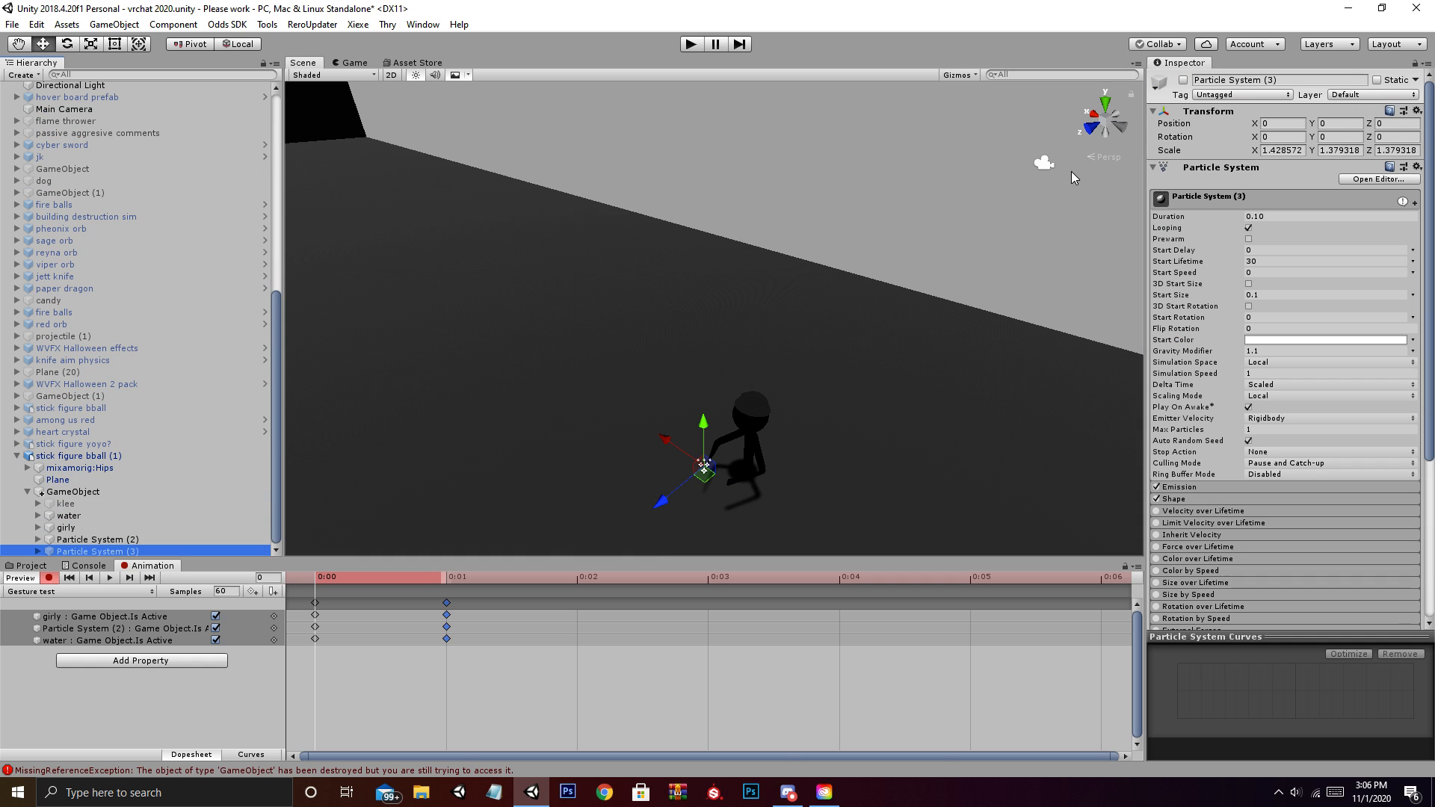
click(1184, 80)
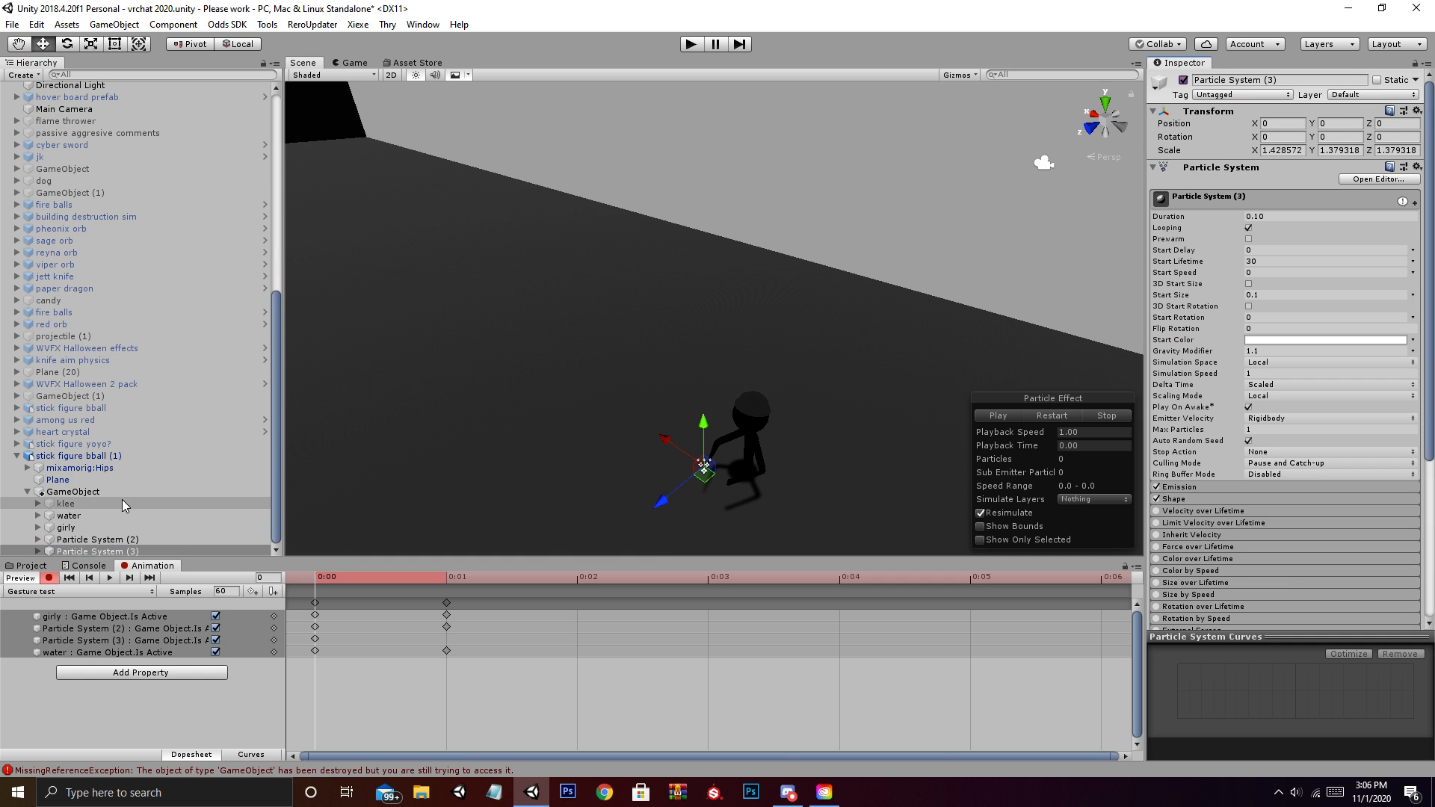
Record klee as active at frame 0:00 and add keys for klee and Particle System (3) at 0:01
click(66, 503)
click(1184, 80)
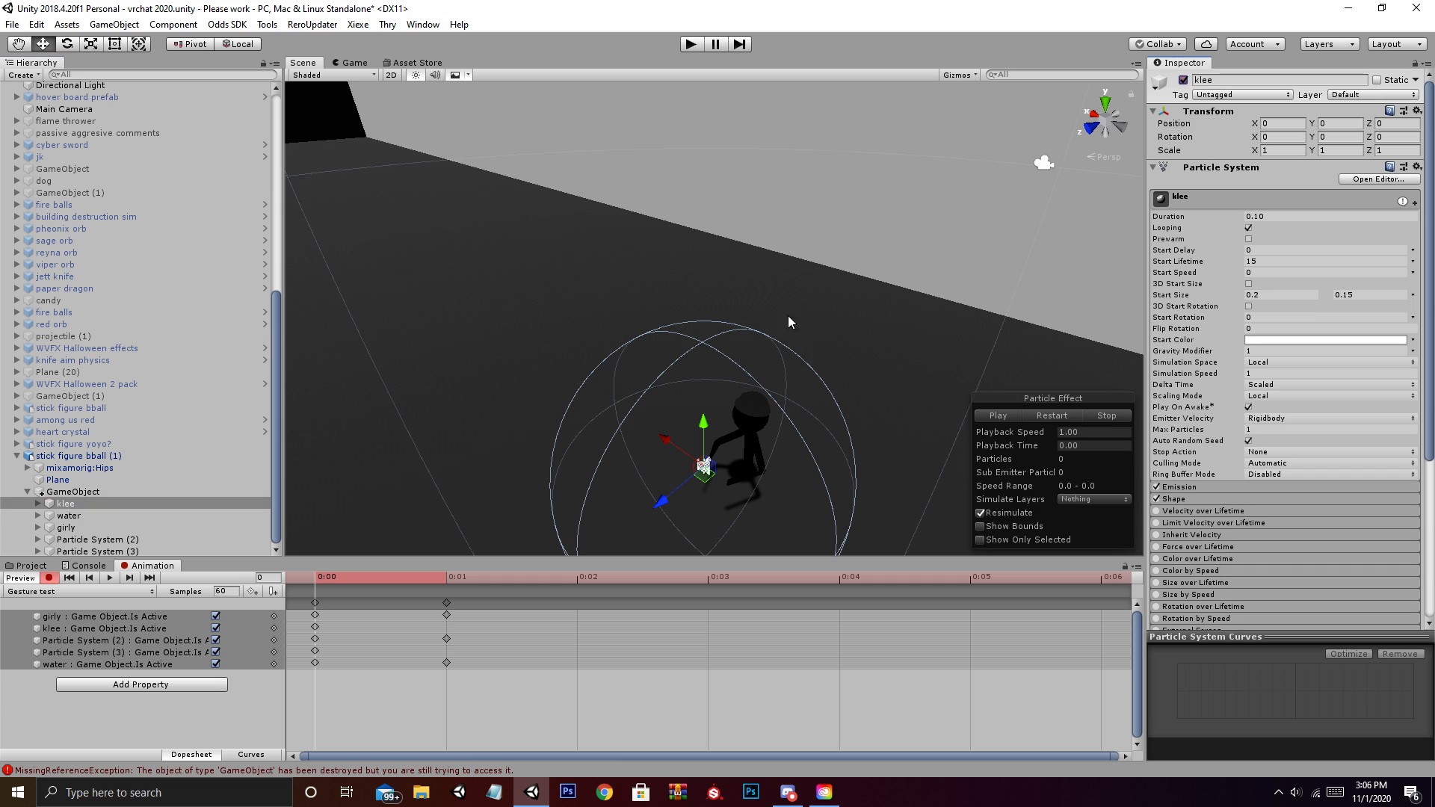
click(446, 627)
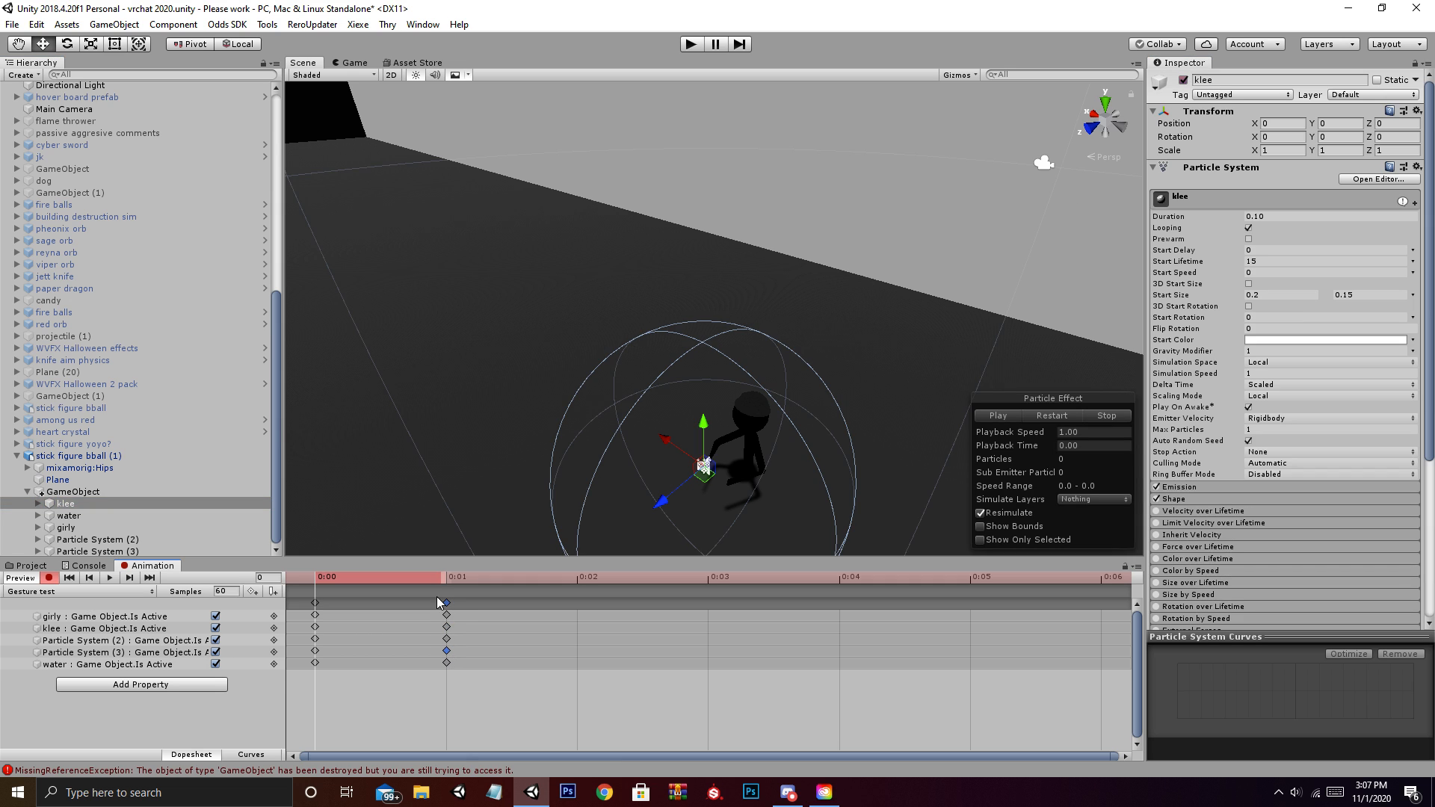
Run the scene in play mode and examine the gesture's particle effects in the Game and Scene views
click(692, 44)
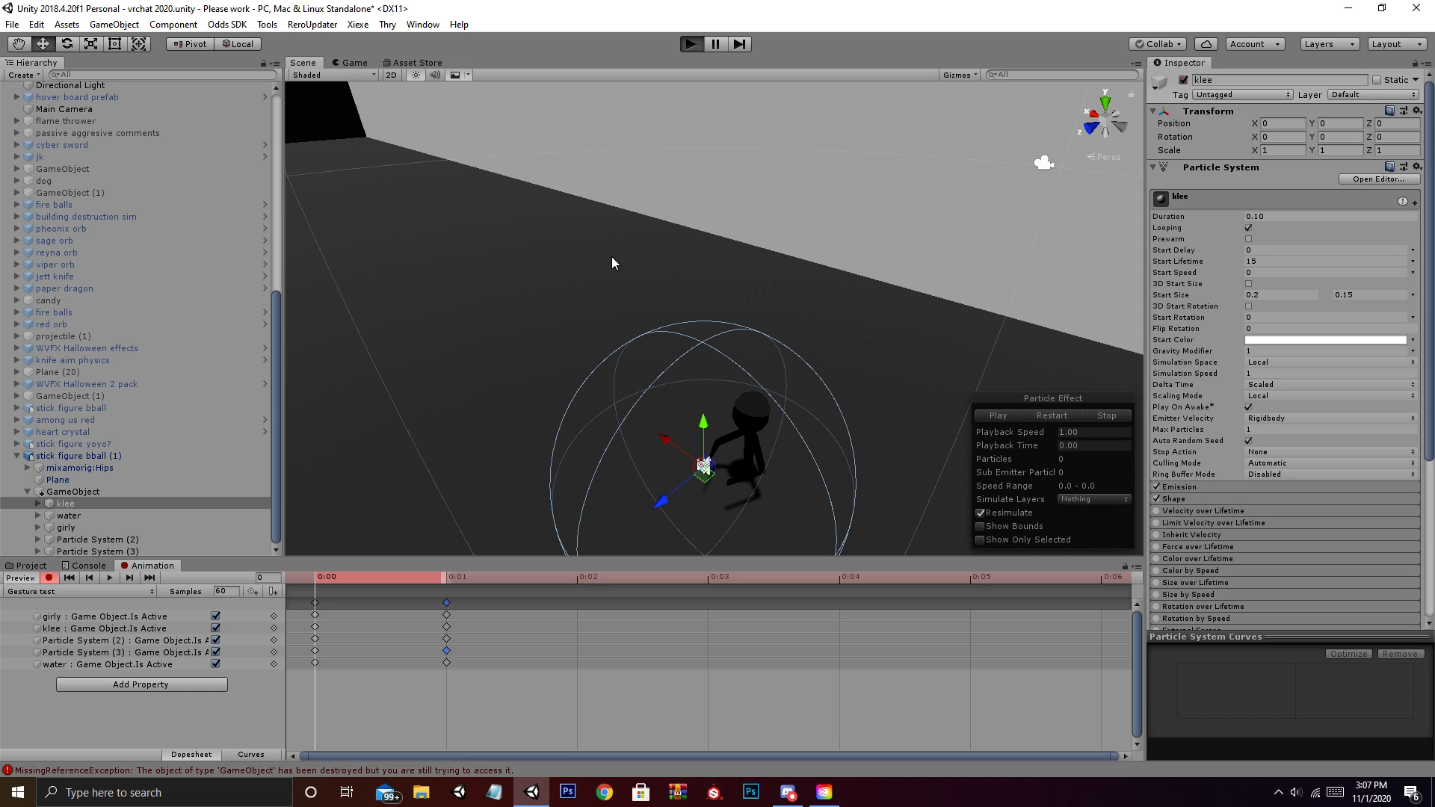
key(ctrl+p)
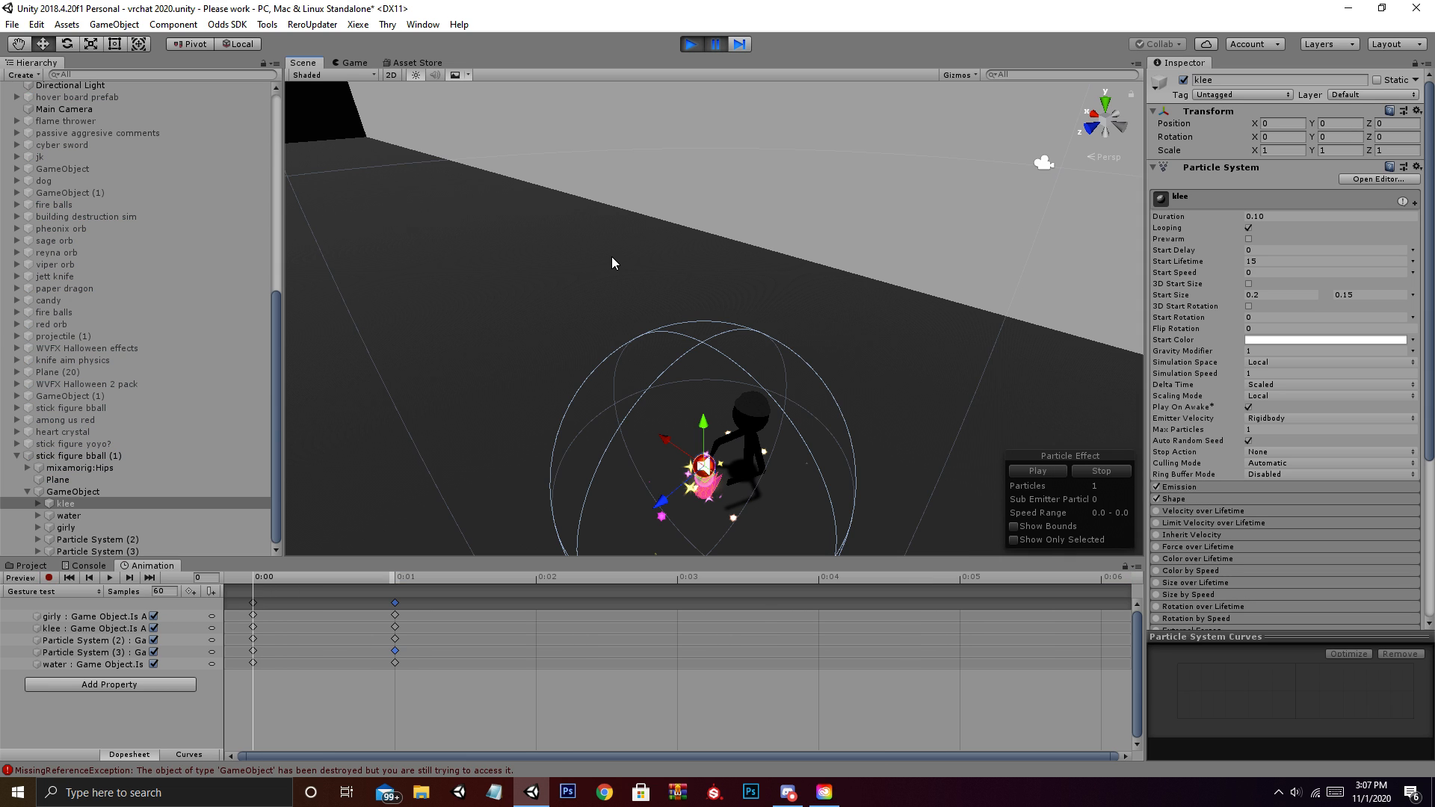
click(351, 62)
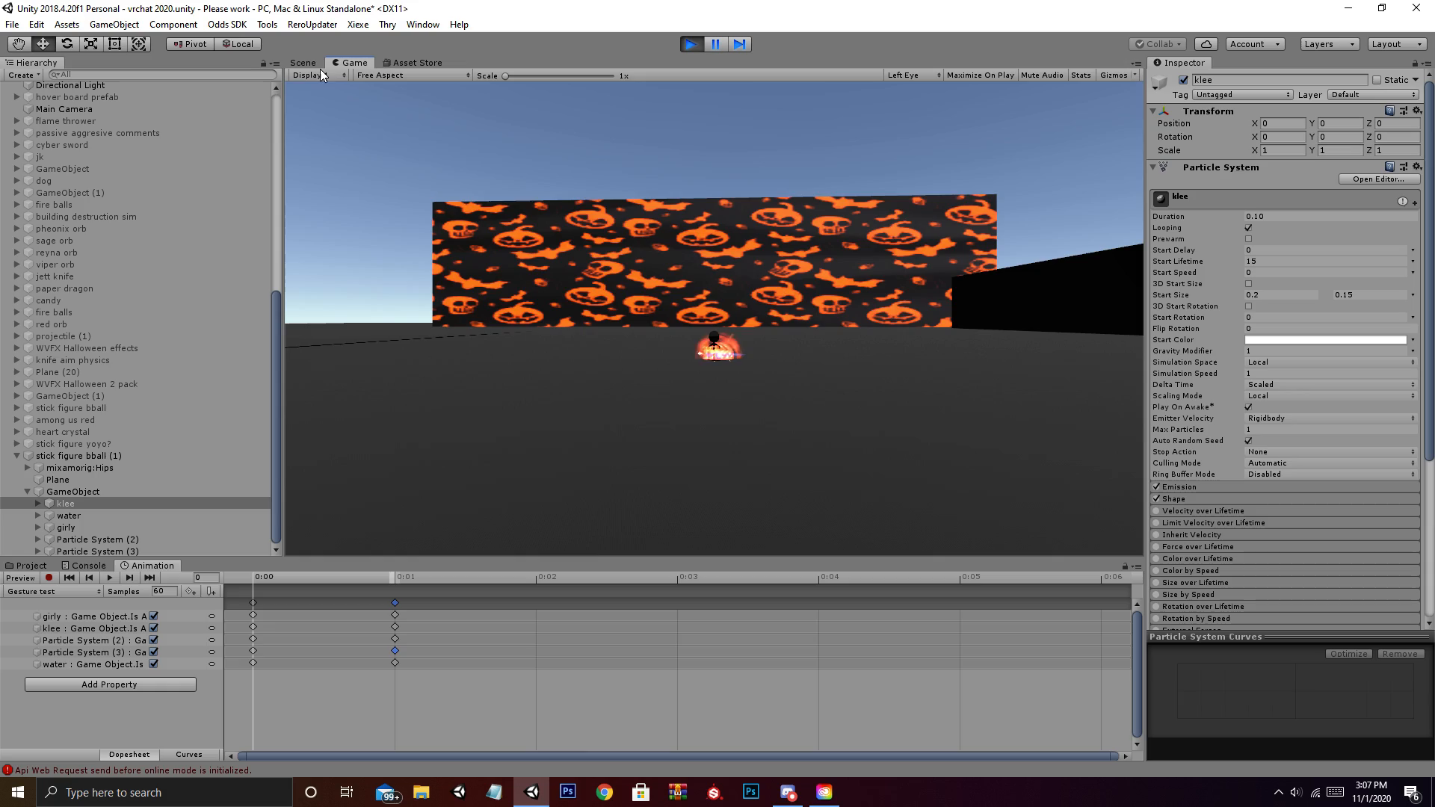
click(307, 64)
key(f)
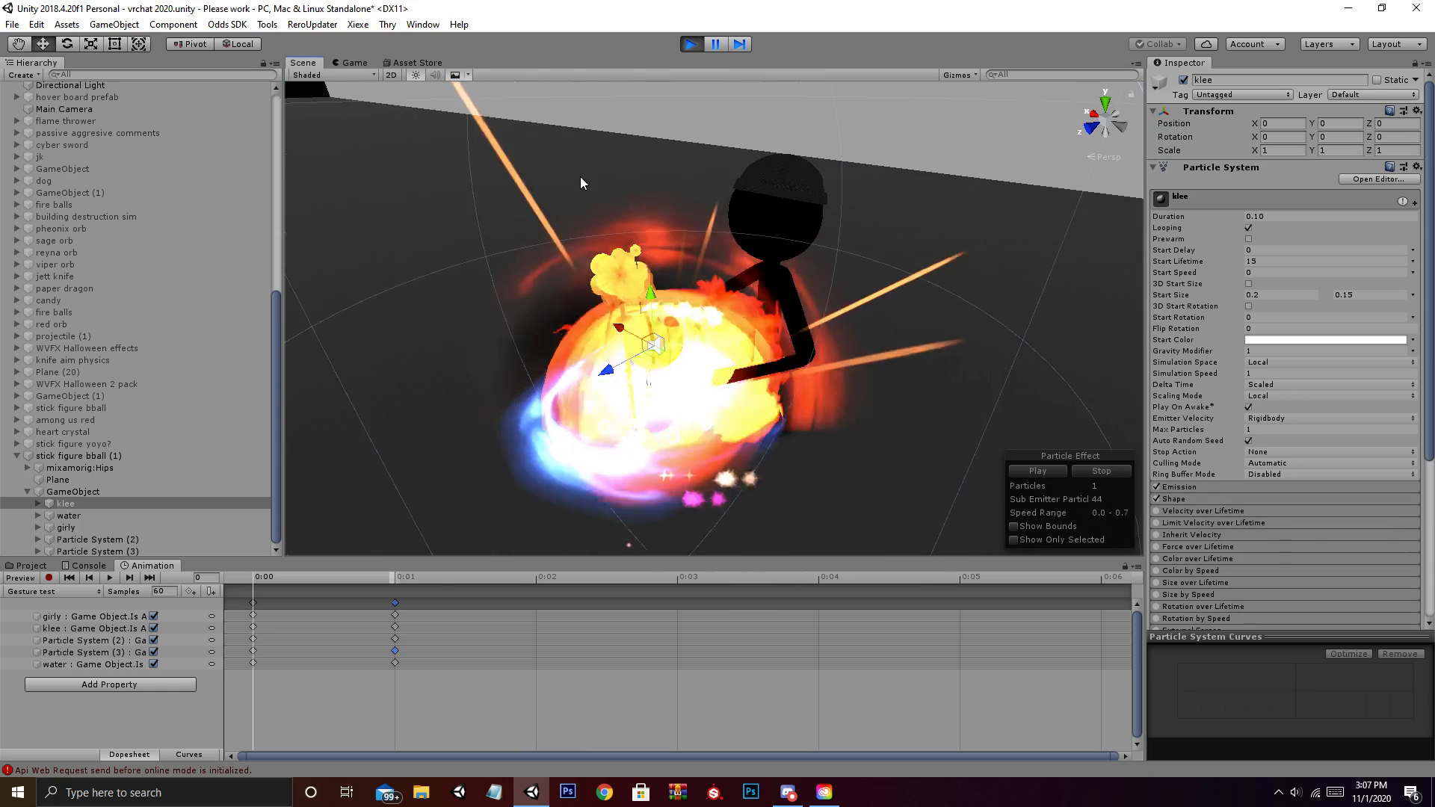
scroll(540, 176, up, 1)
scroll(594, 244, up, 2)
right_drag(594, 243, 556, 267)
scroll(562, 249, down, 2)
scroll(562, 250, down, 1)
middle_drag(556, 267, 529, 233)
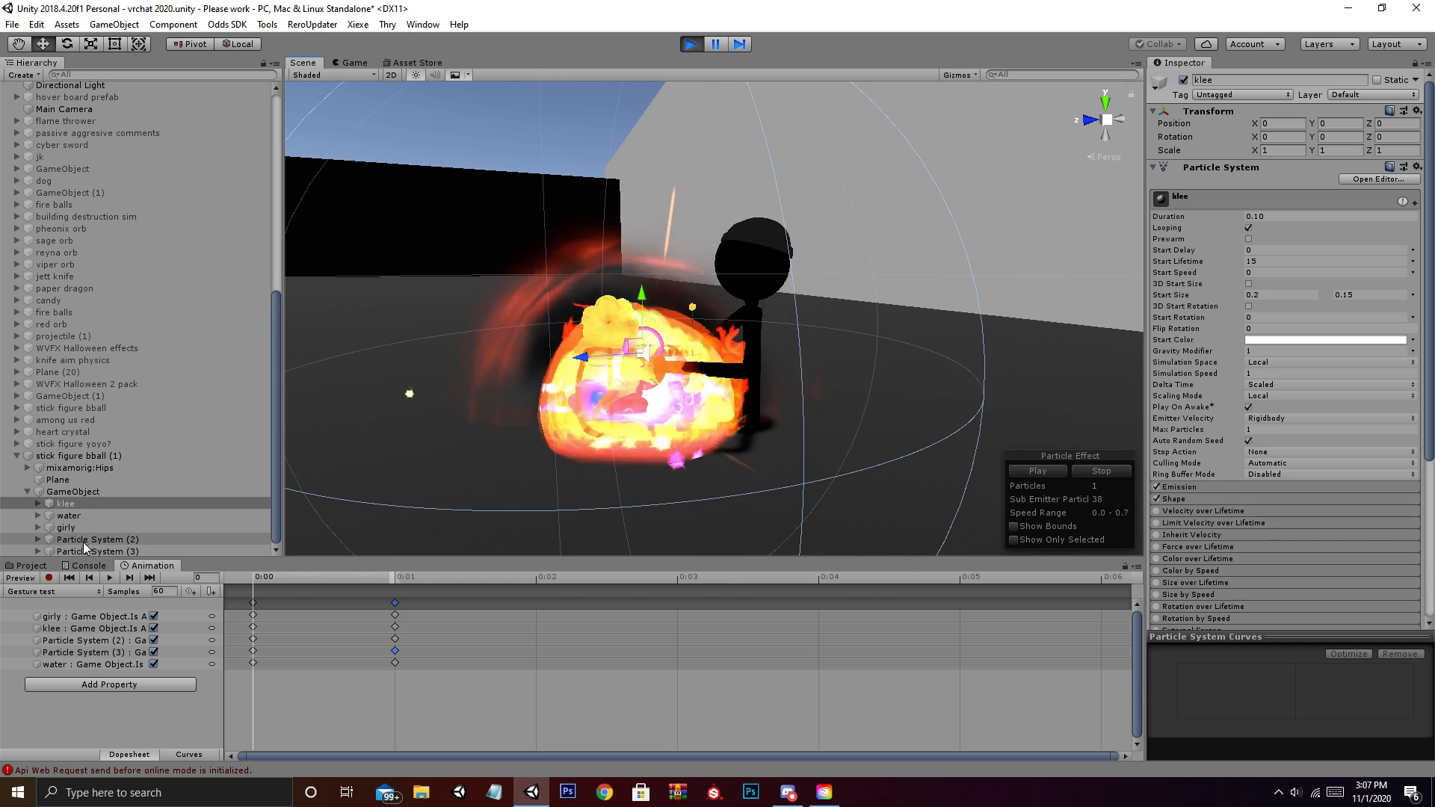
Replay the gesture effects by deactivating and reactivating the stick figure bball (1) avatar
click(198, 456)
click(1183, 80)
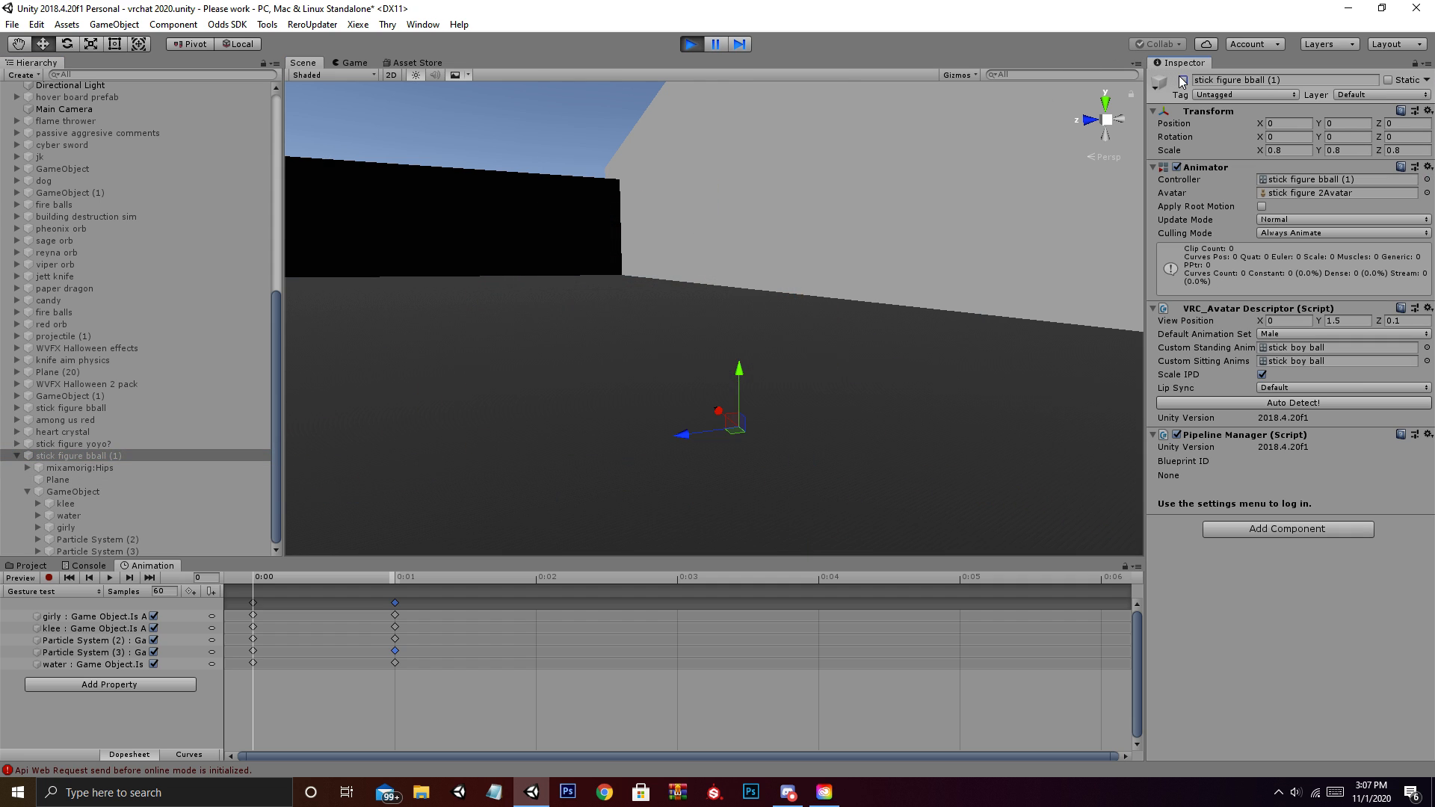
click(1183, 80)
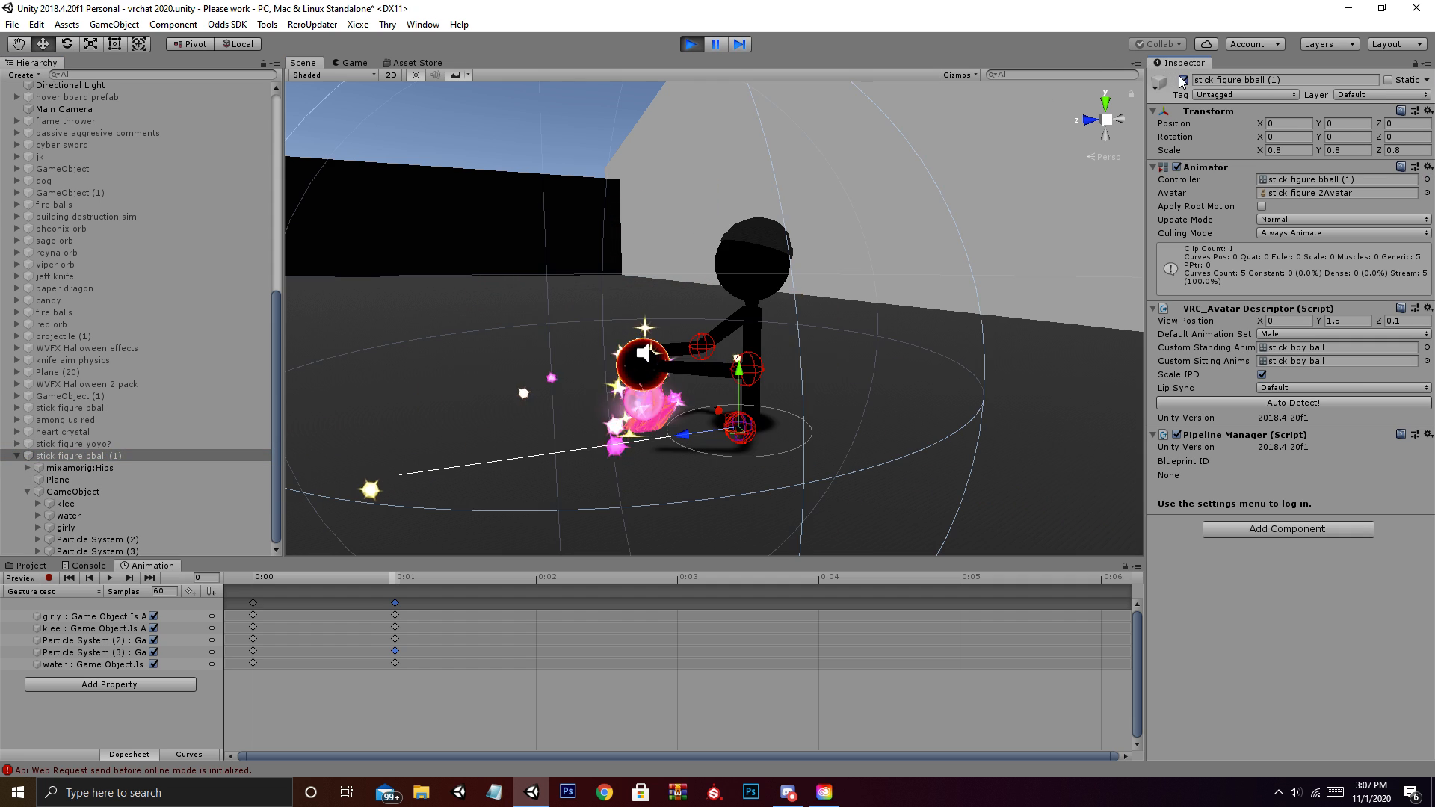
Select the five particle objects from klee to Particle System (3) together and toggle their active state
click(132, 492)
click(120, 504)
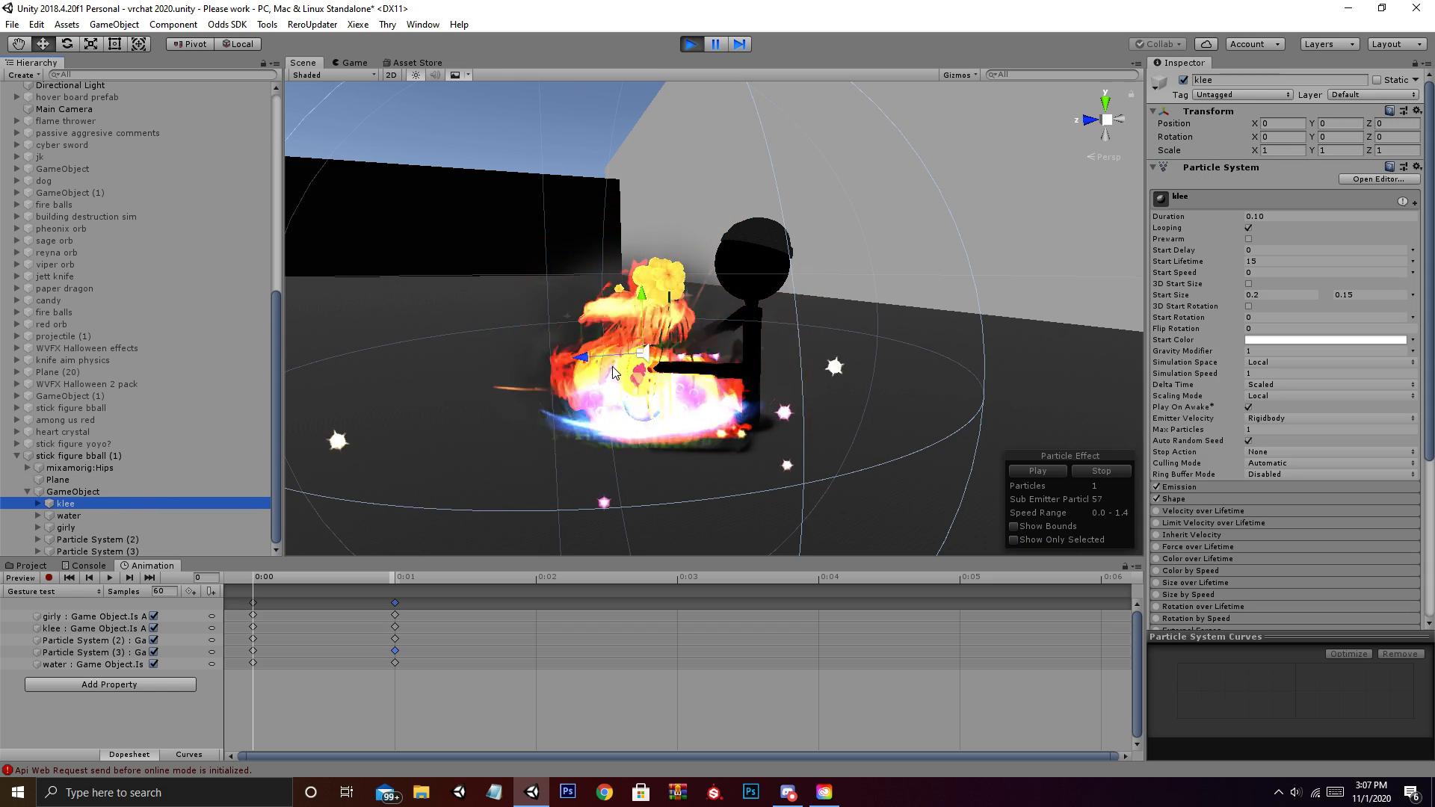
shift+click(157, 549)
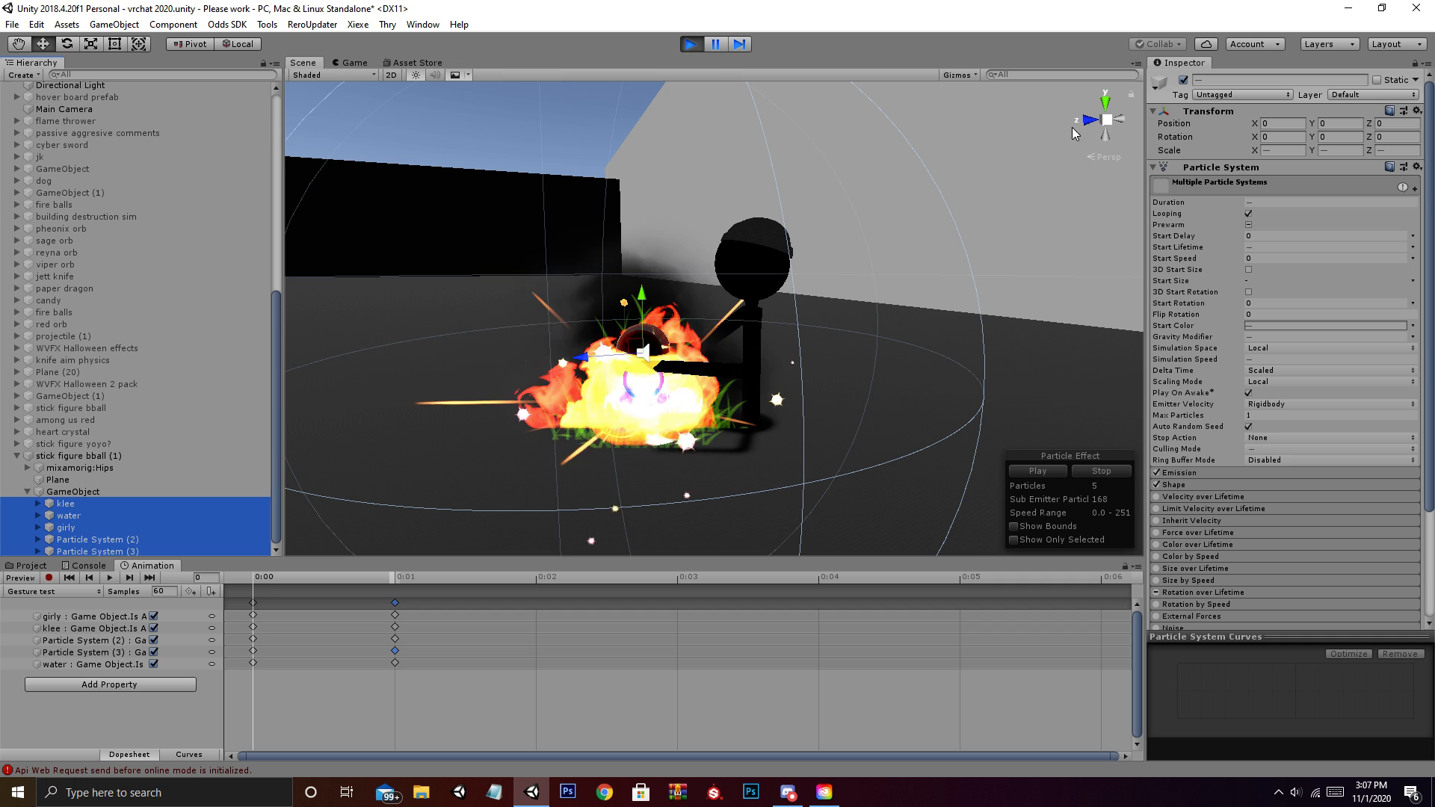
click(1182, 83)
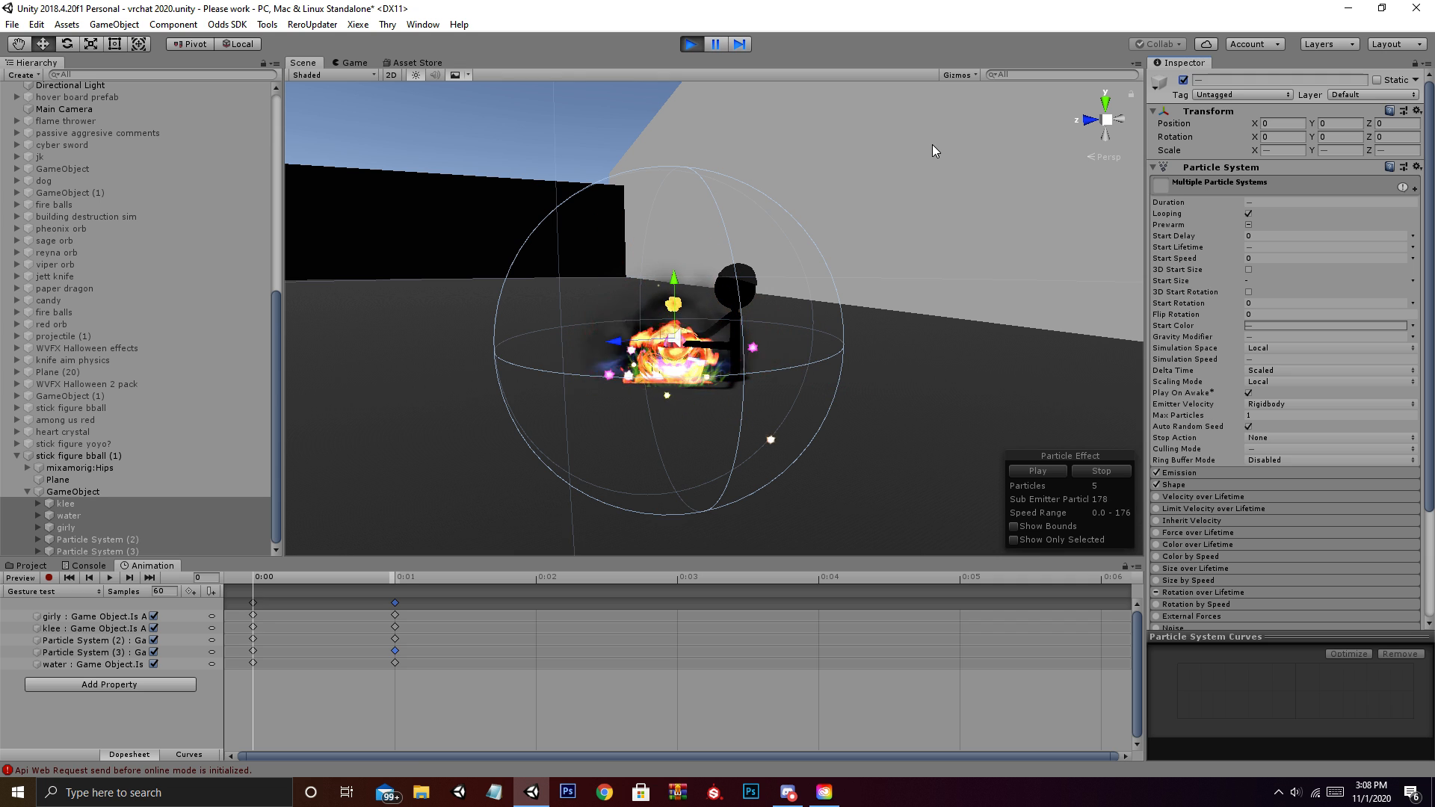
Examine the running particle effects around the stick figure's hands up close from several angles
scroll(733, 249, up, 3)
right_drag(732, 249, 671, 329)
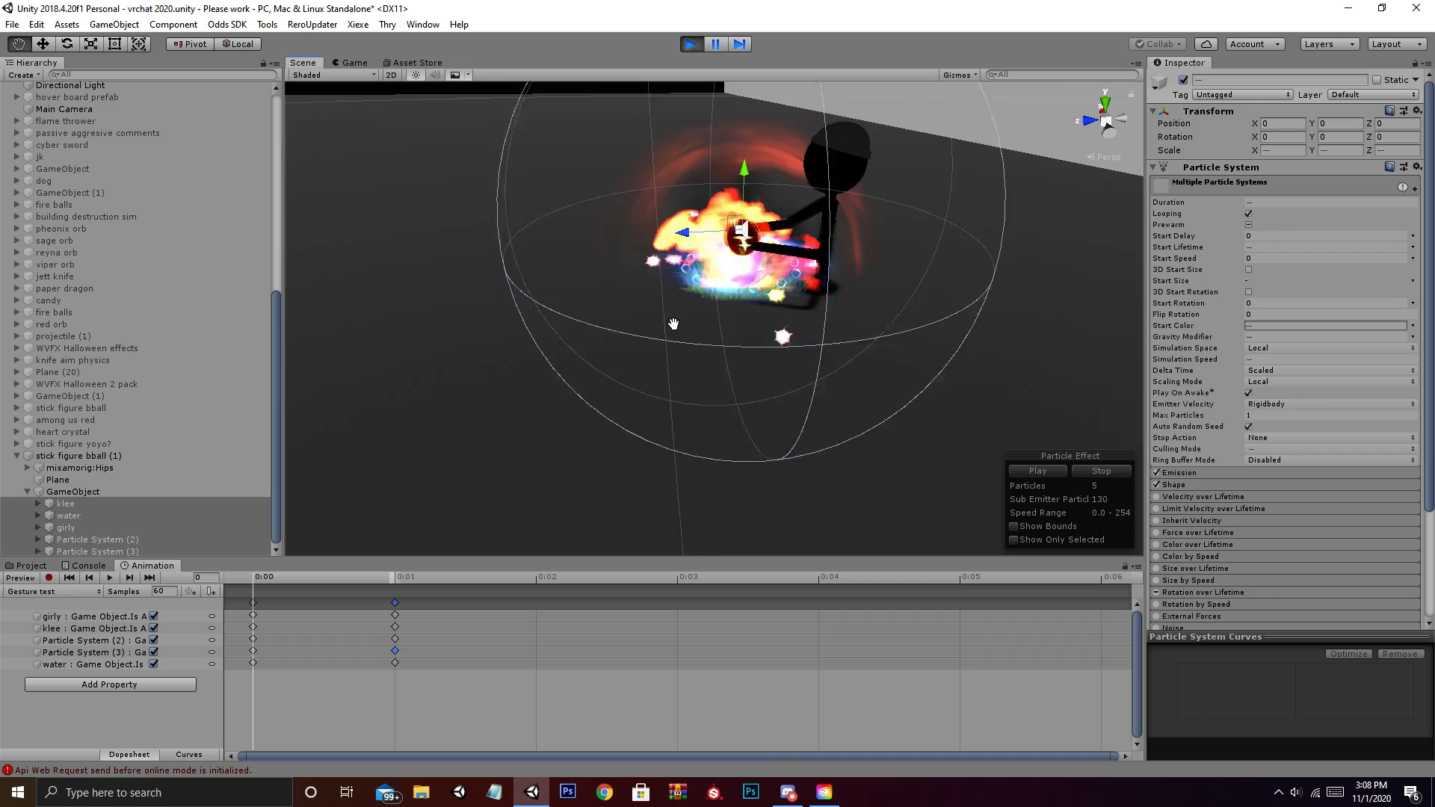
middle_drag(675, 258, 671, 338)
scroll(671, 338, up, 6)
scroll(741, 361, down, 6)
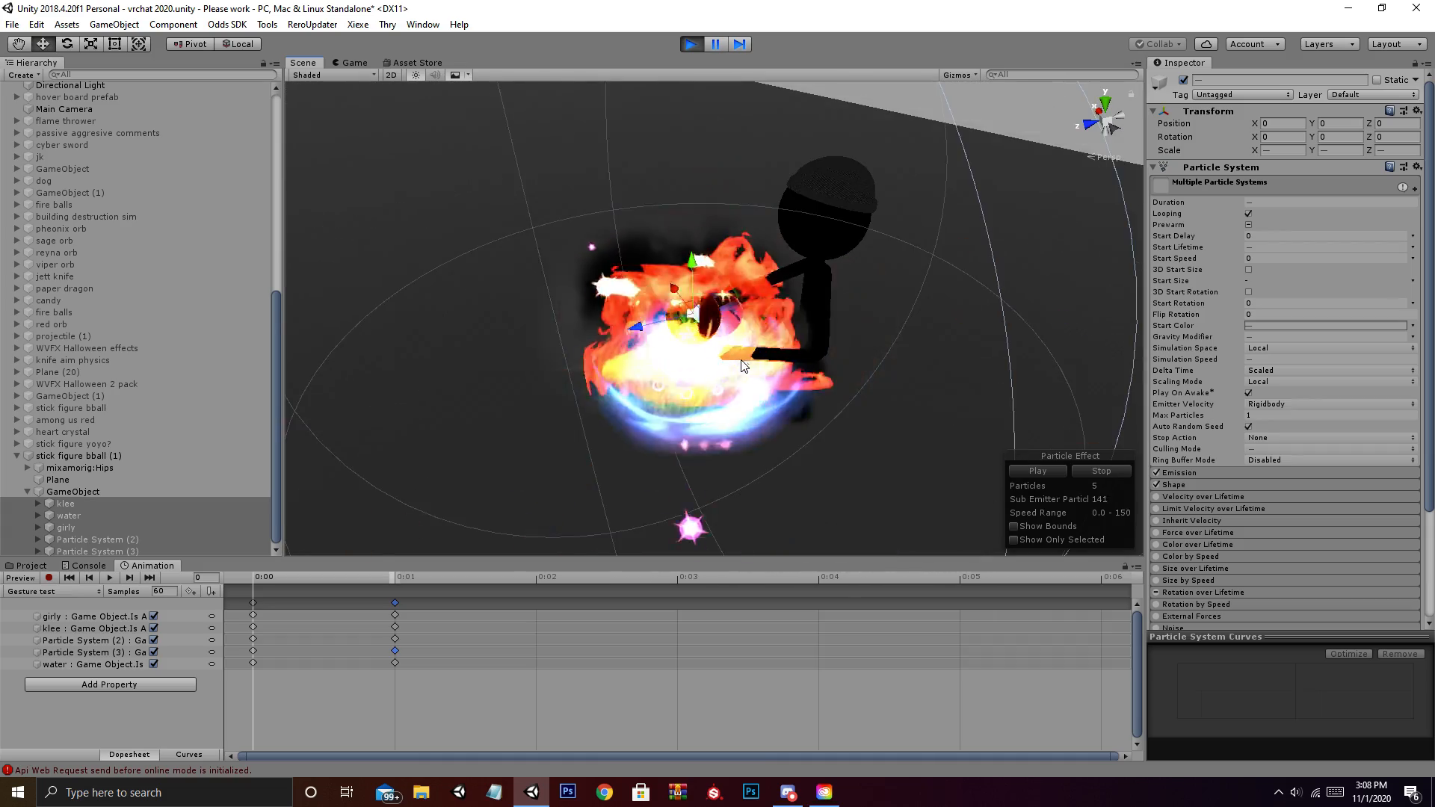
scroll(741, 360, up, 6)
scroll(743, 366, up, 5)
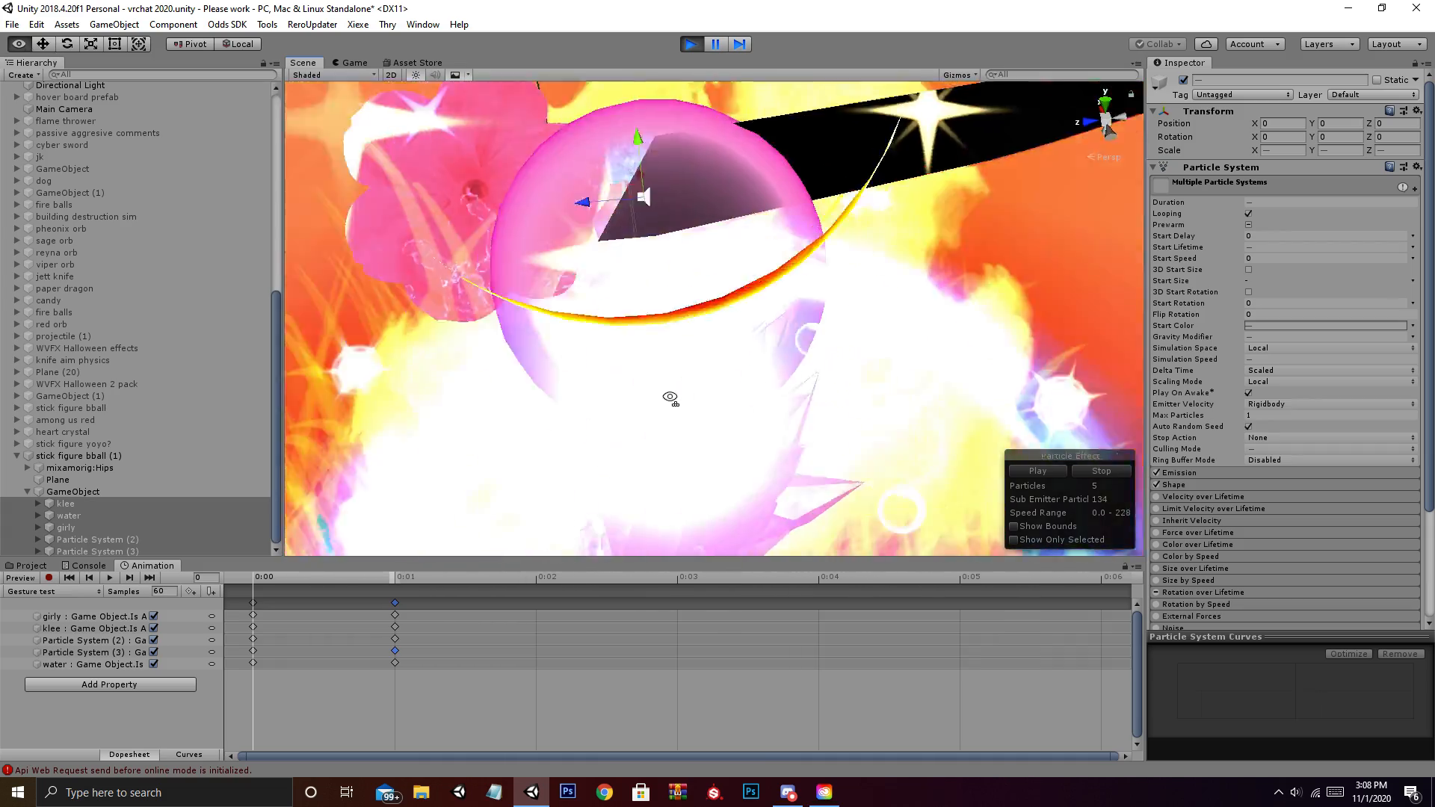
scroll(799, 341, down, 5)
scroll(794, 324, up, 4)
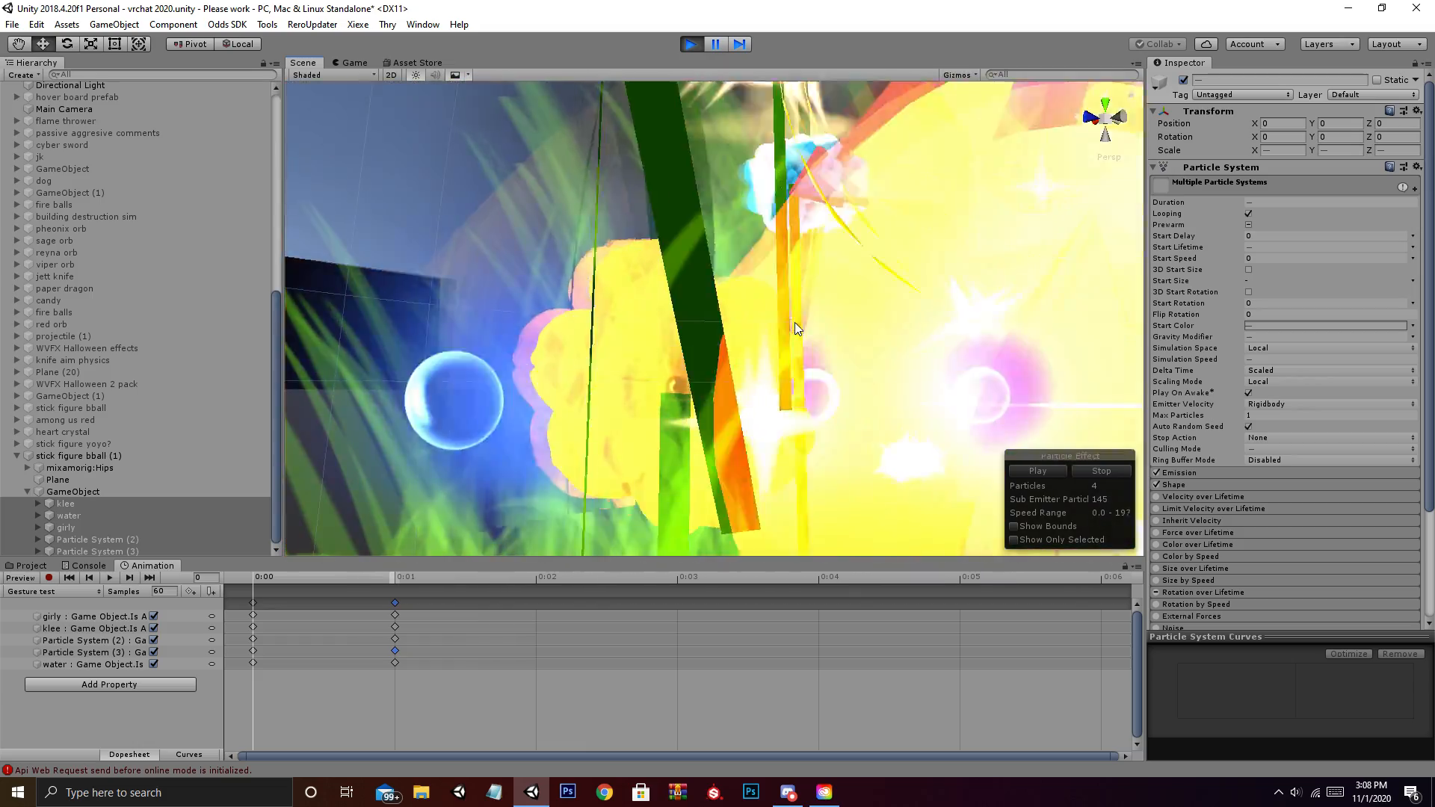